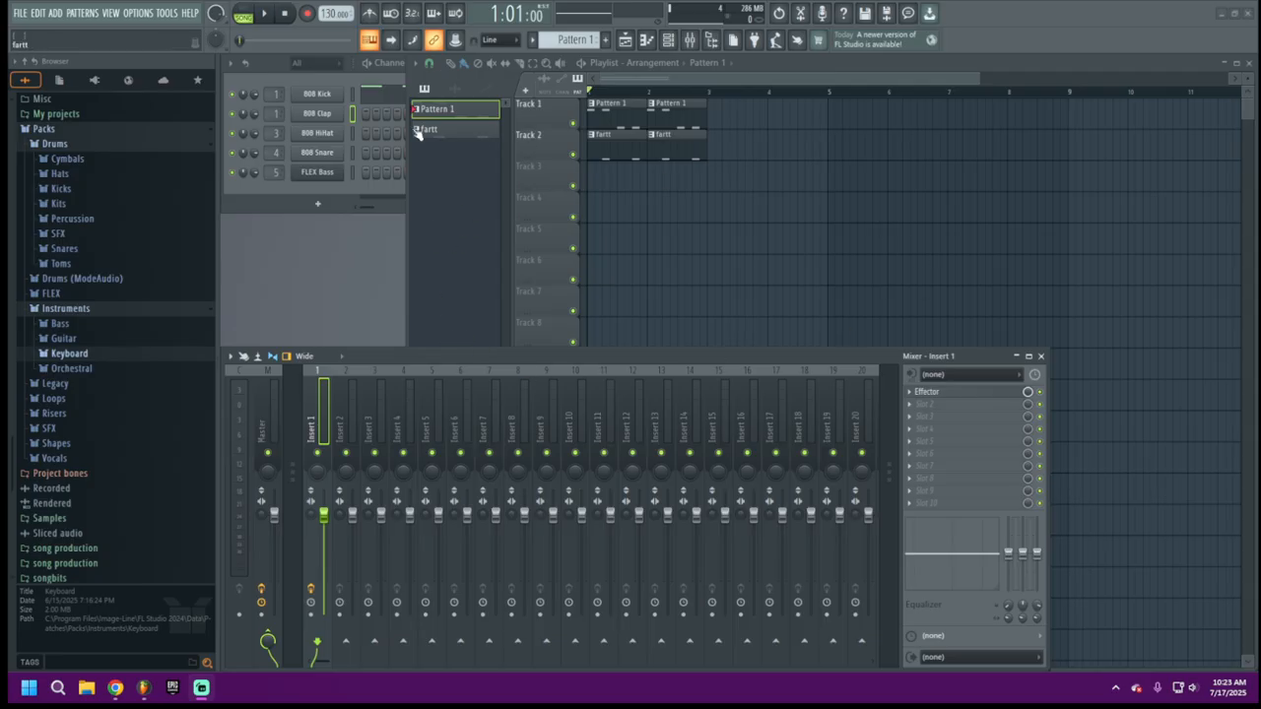
Bring the mixer in front of the playlist and move its window slightly away from the browser.
left_click(451, 64)
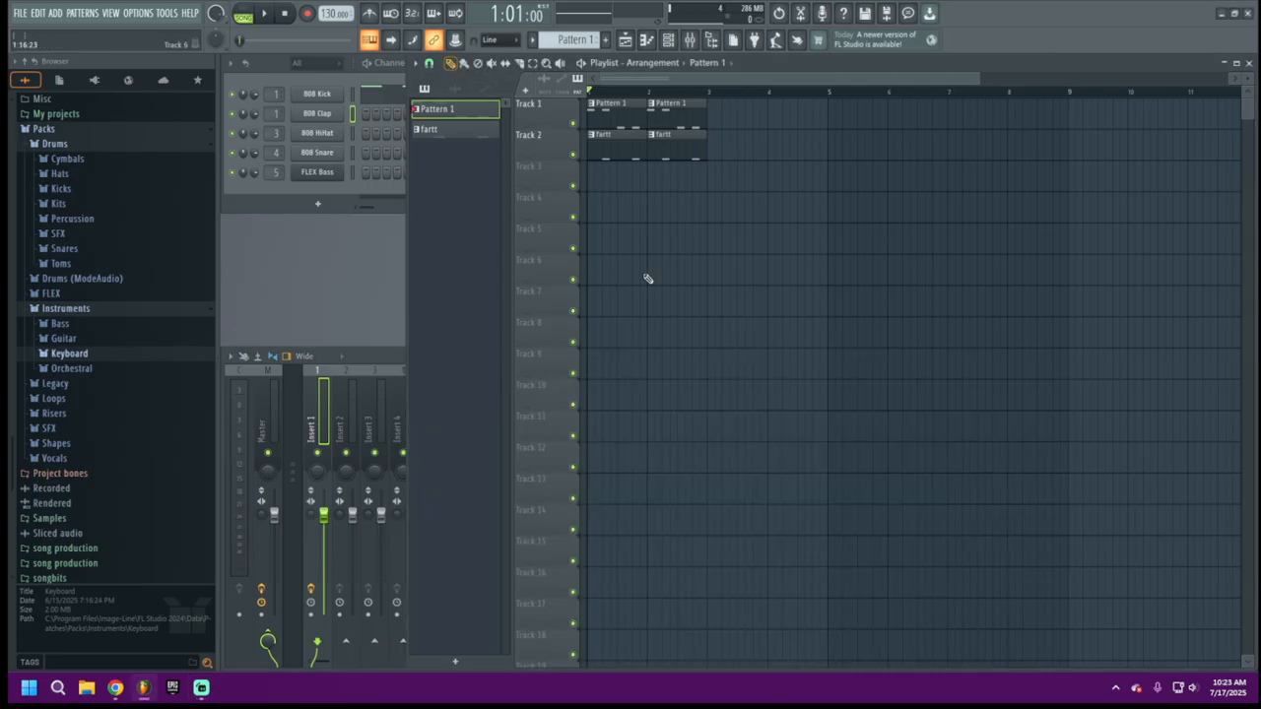
left_click(399, 357)
left_click_drag(527, 359, 583, 353)
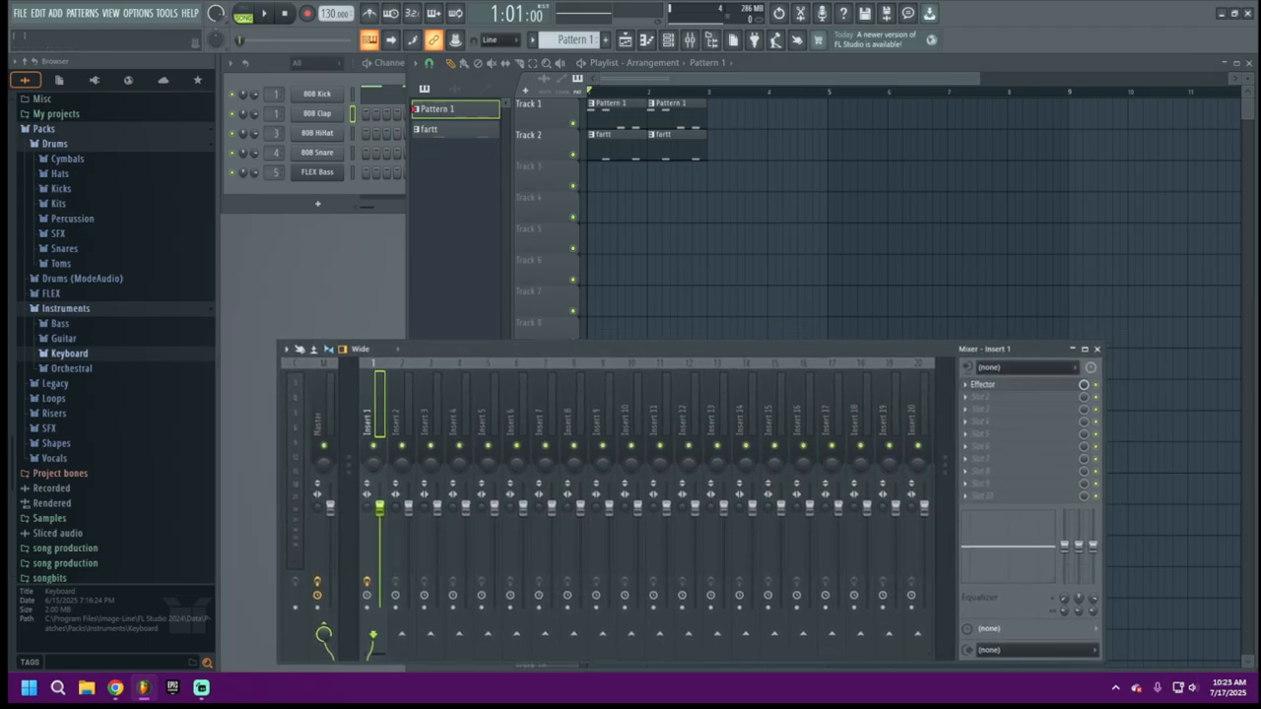
Start a new project from the Basic 808 with limiter template.
left_click(20, 14)
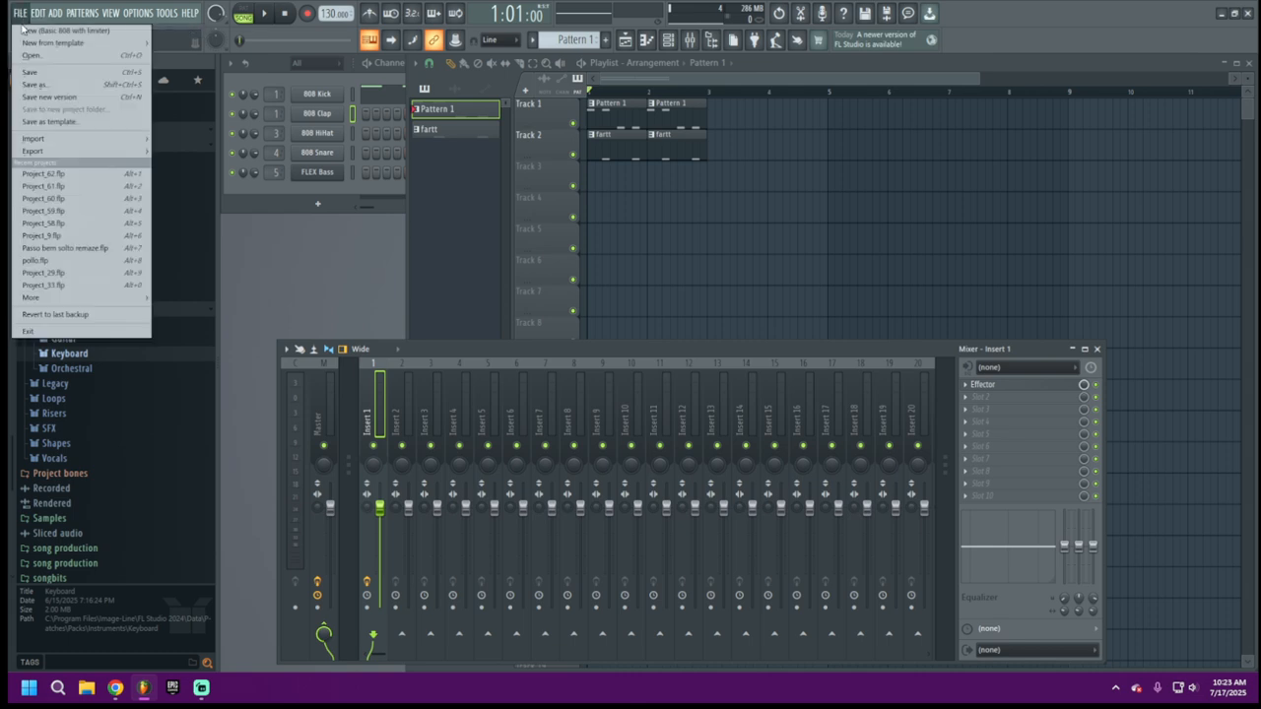
left_click(67, 31)
left_click(650, 377)
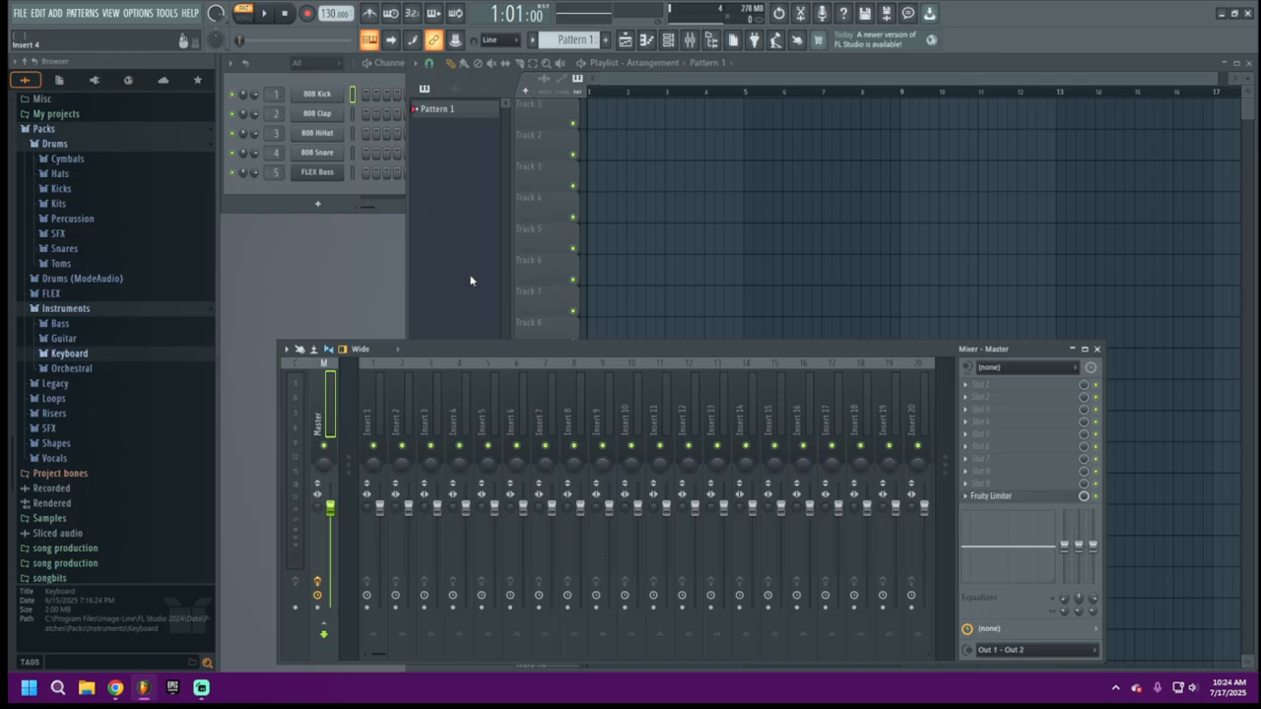
Switch to Sample Focus in Chrome, preview trending sounds and download the "Chopped Guitar - Chillout Loop" sample.
left_click(115, 688)
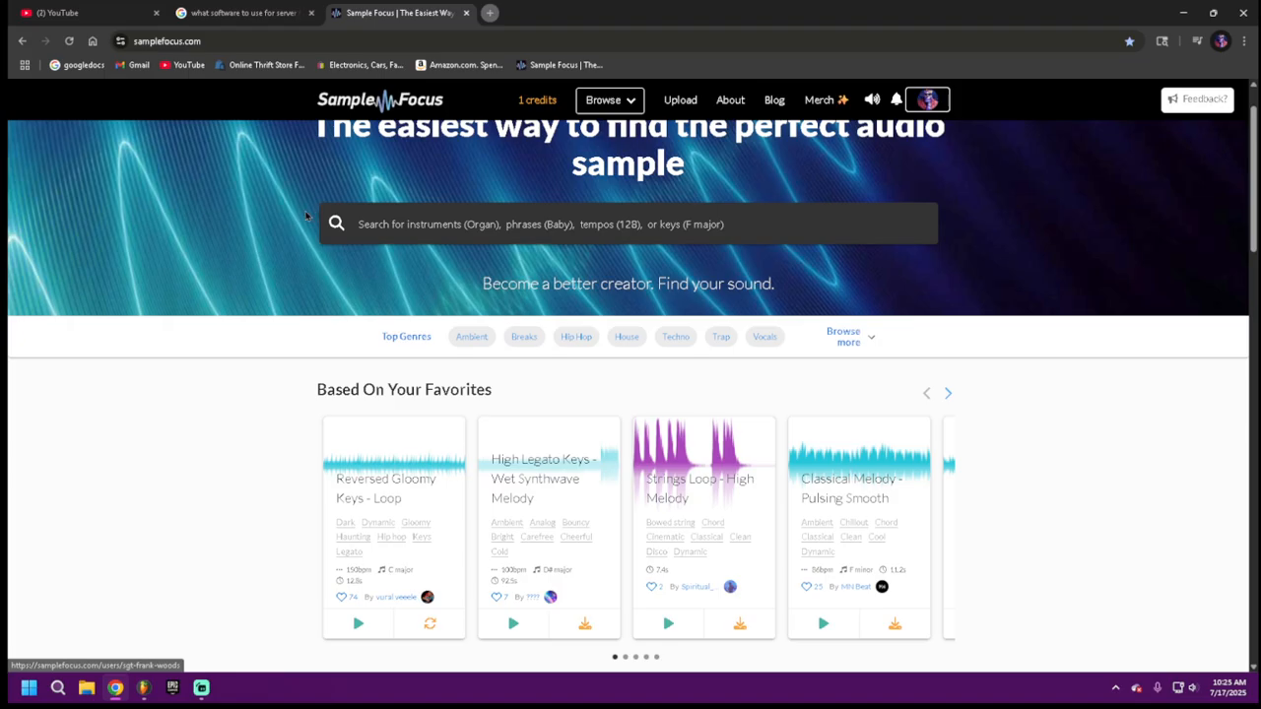
scroll(319, 349, "down", 3)
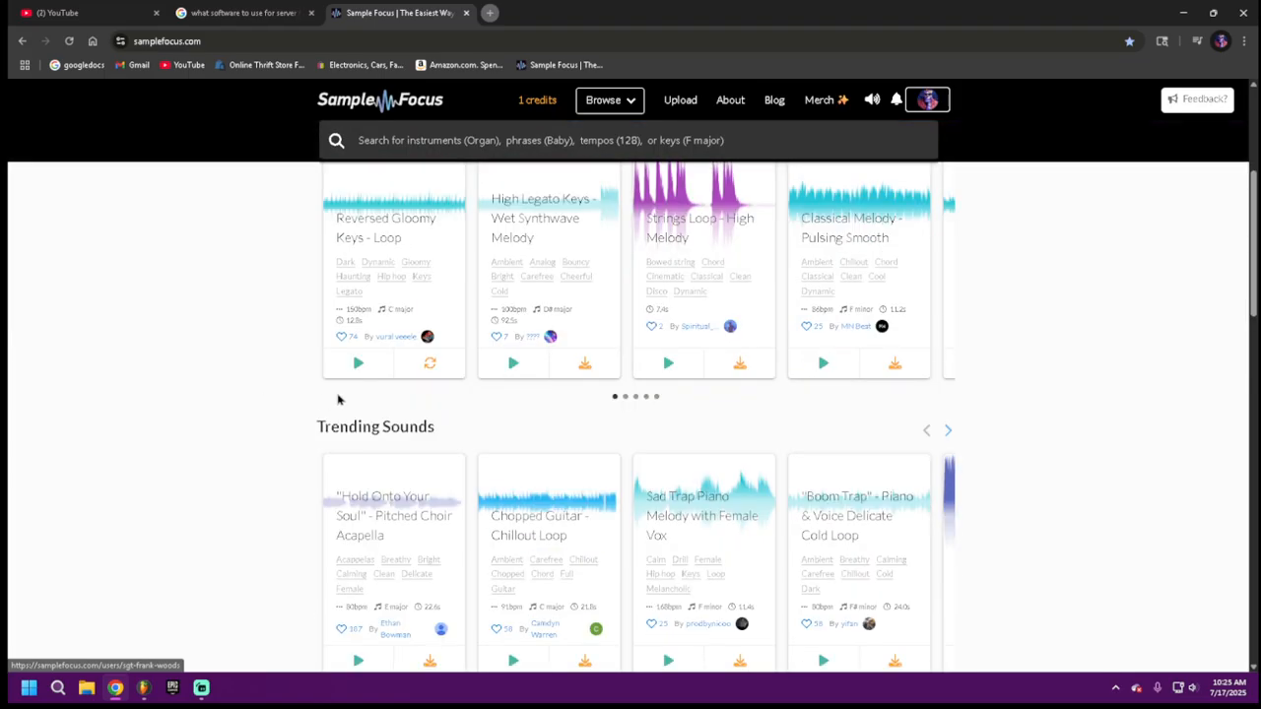
left_click(528, 499)
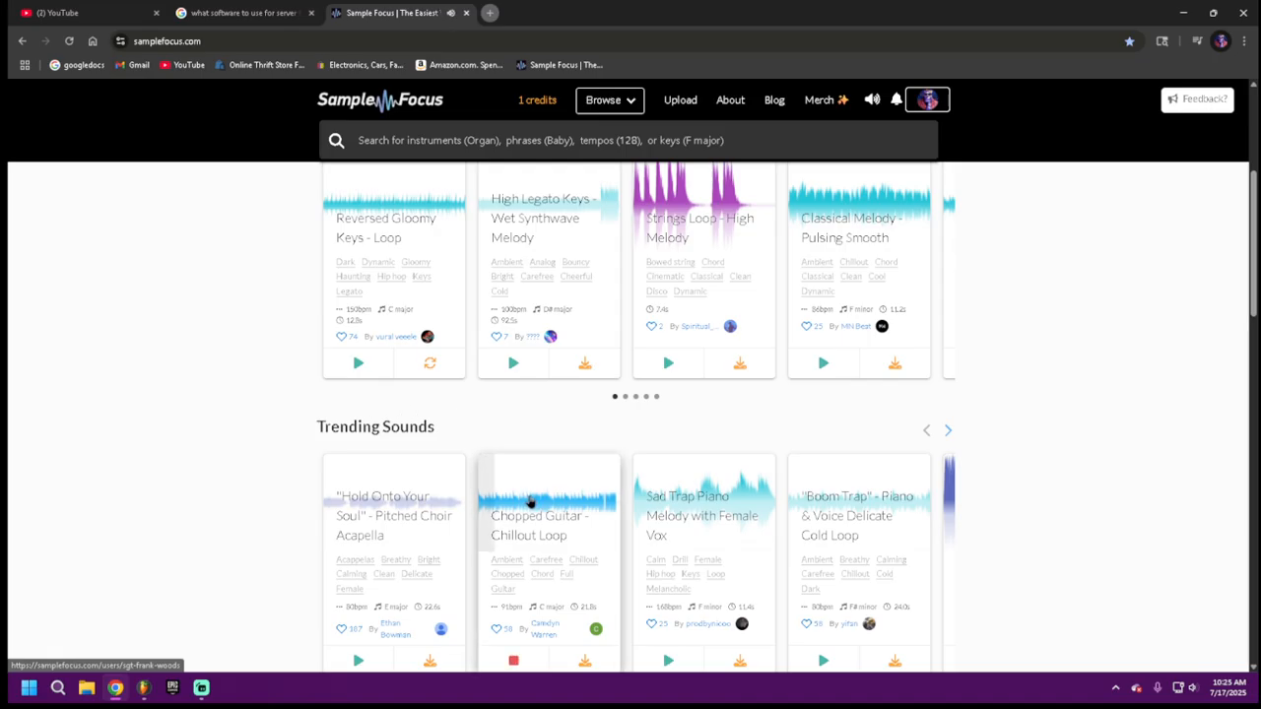
left_click(534, 494)
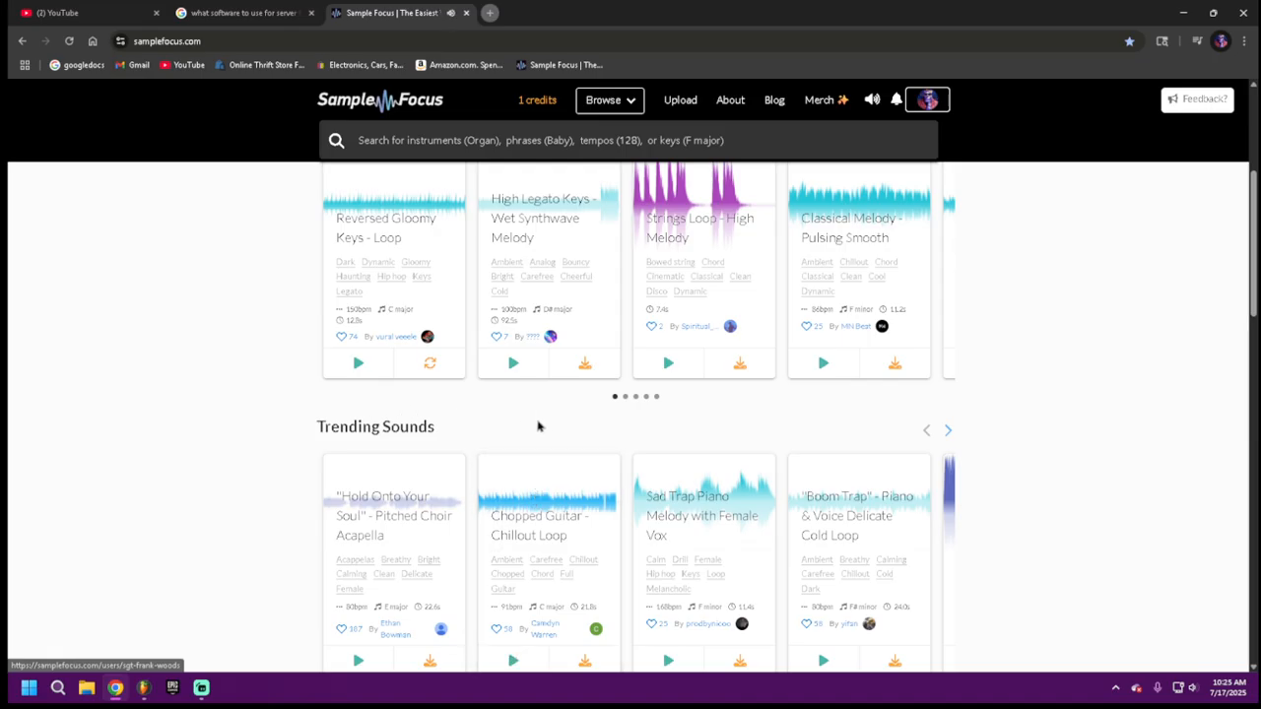
left_click(695, 522)
scroll(634, 426, "down", 1)
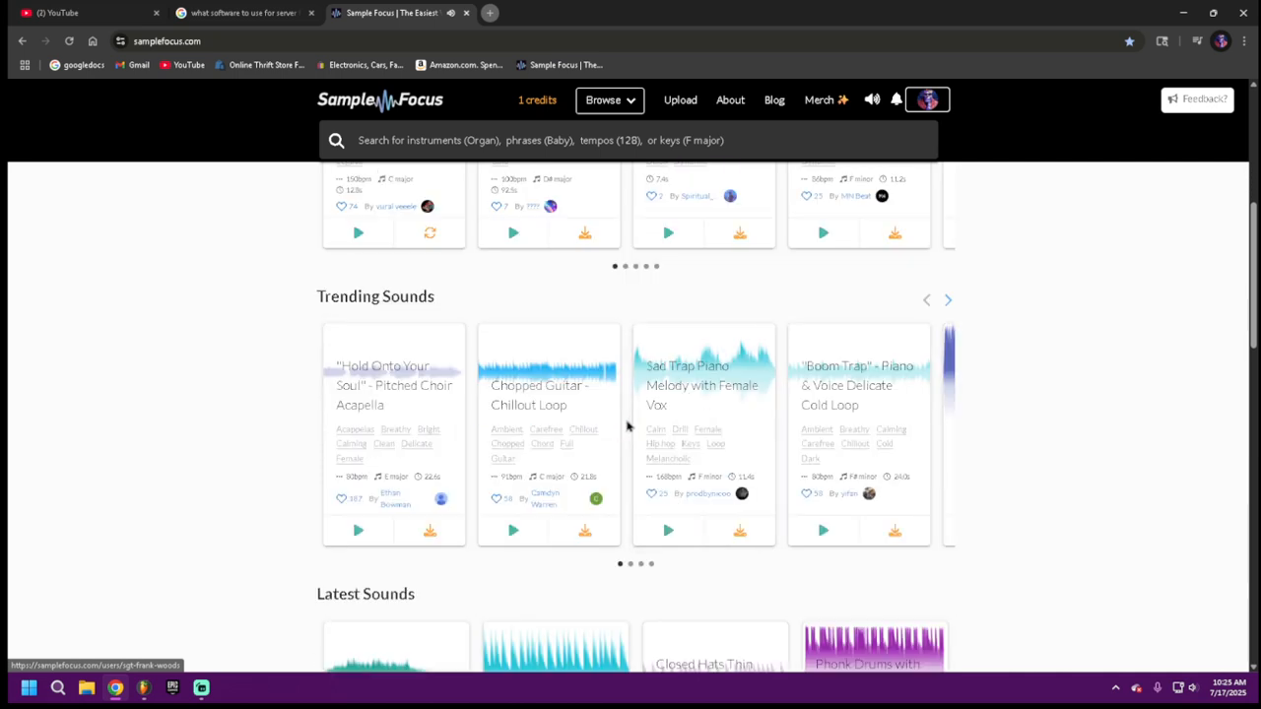
left_click(588, 532)
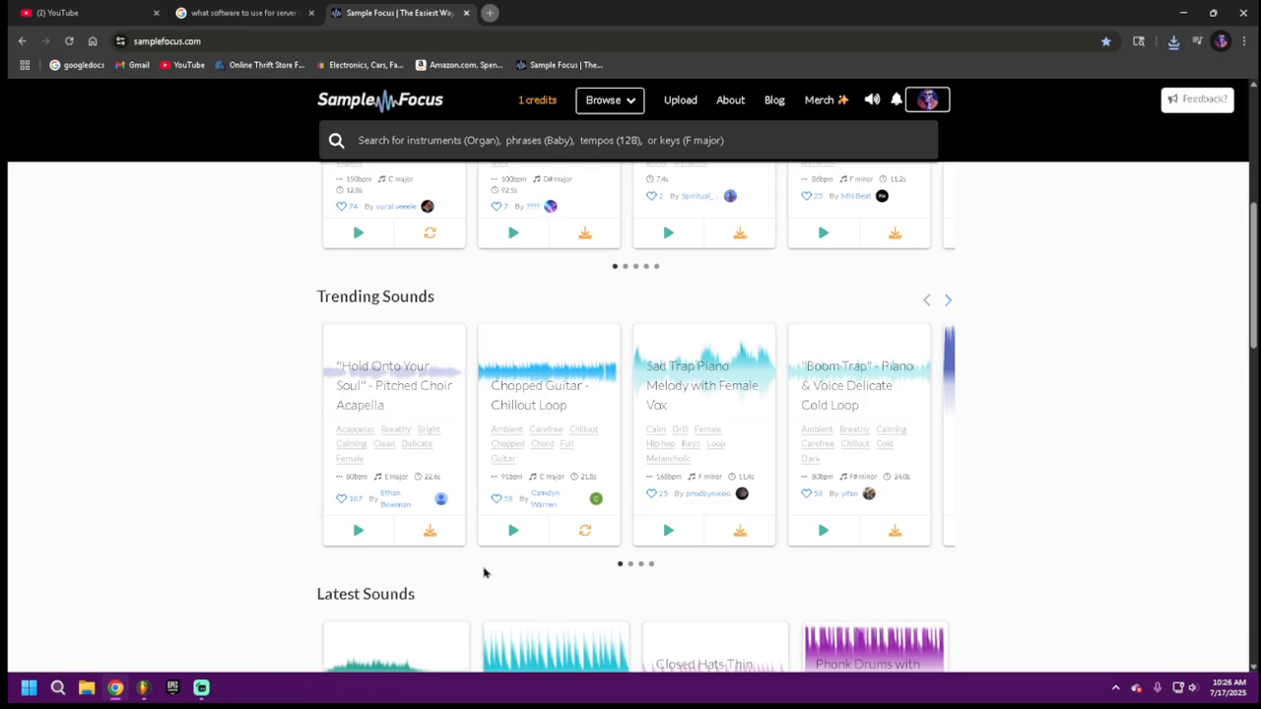
In FL Studio, set the project tempo to 91 BPM and place the downloaded chopped guitar loop at the start of Track 1.
left_click(144, 689)
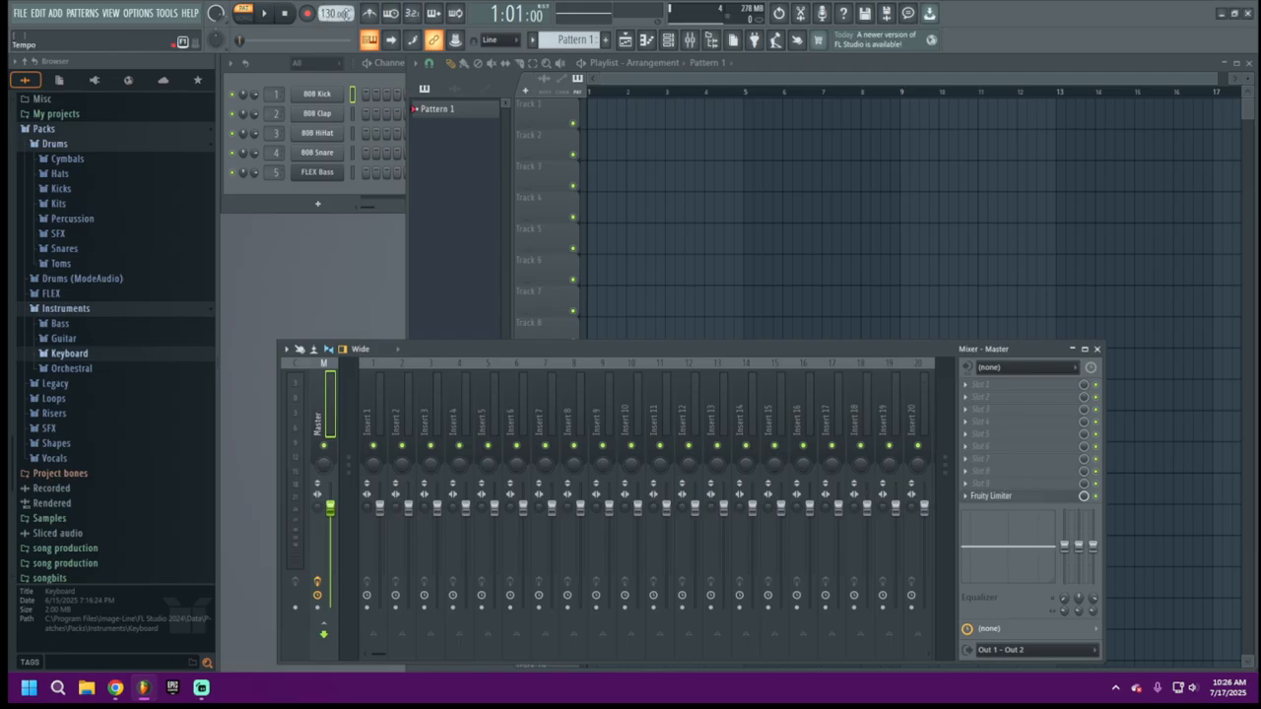
left_click_drag(331, 14, 331, 48)
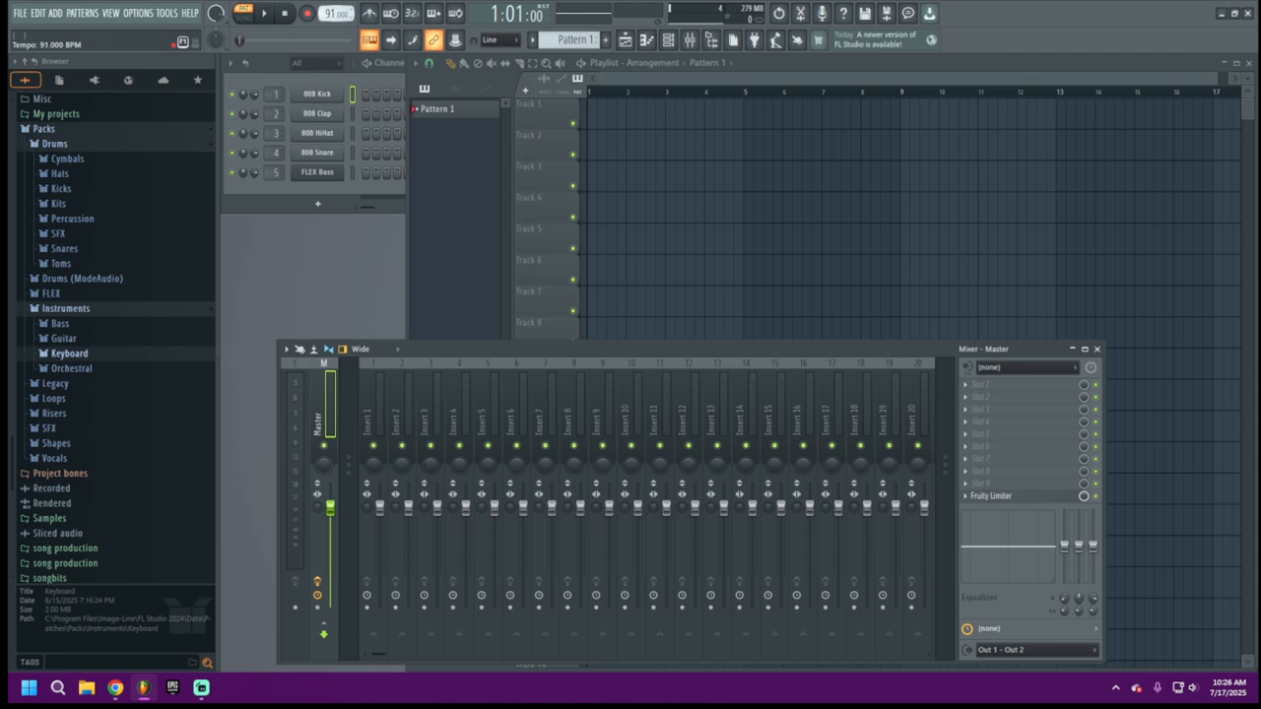
left_click(116, 687)
left_click(1174, 40)
left_click_drag(1062, 103, 583, 117)
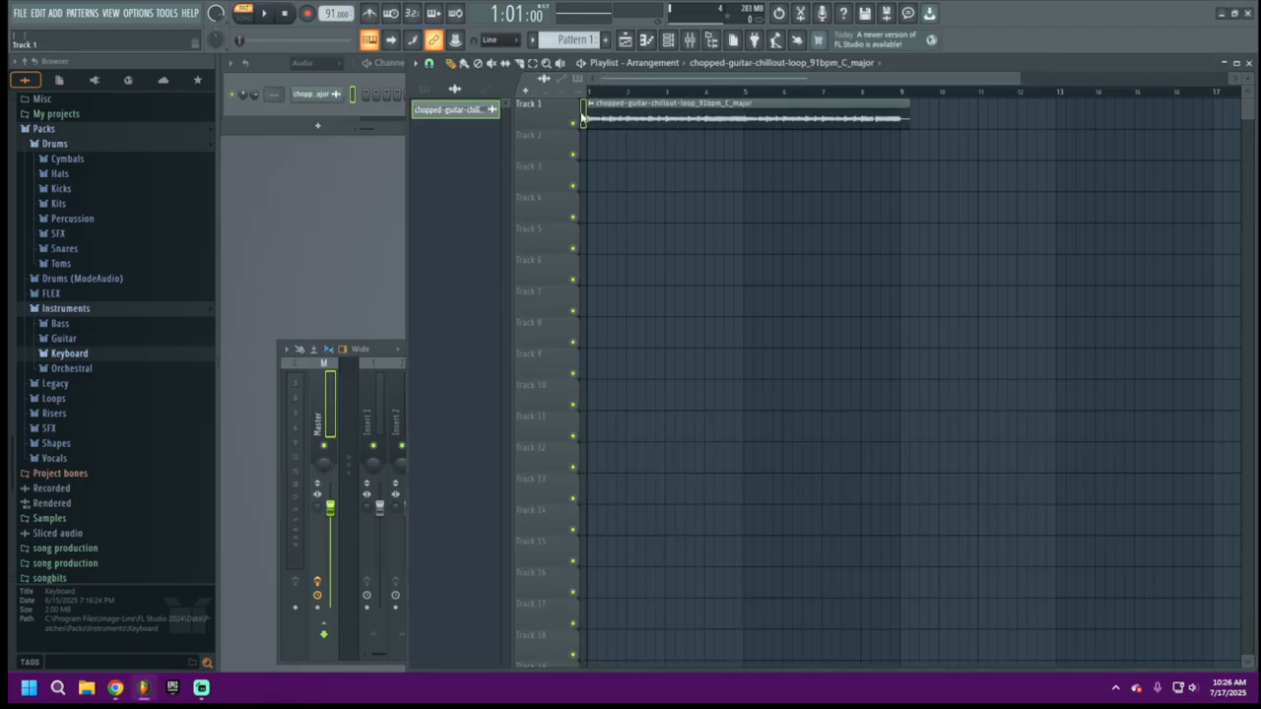
Play the arrangement in song mode with the metronome on to check the guitar loop's timing.
left_click(371, 15)
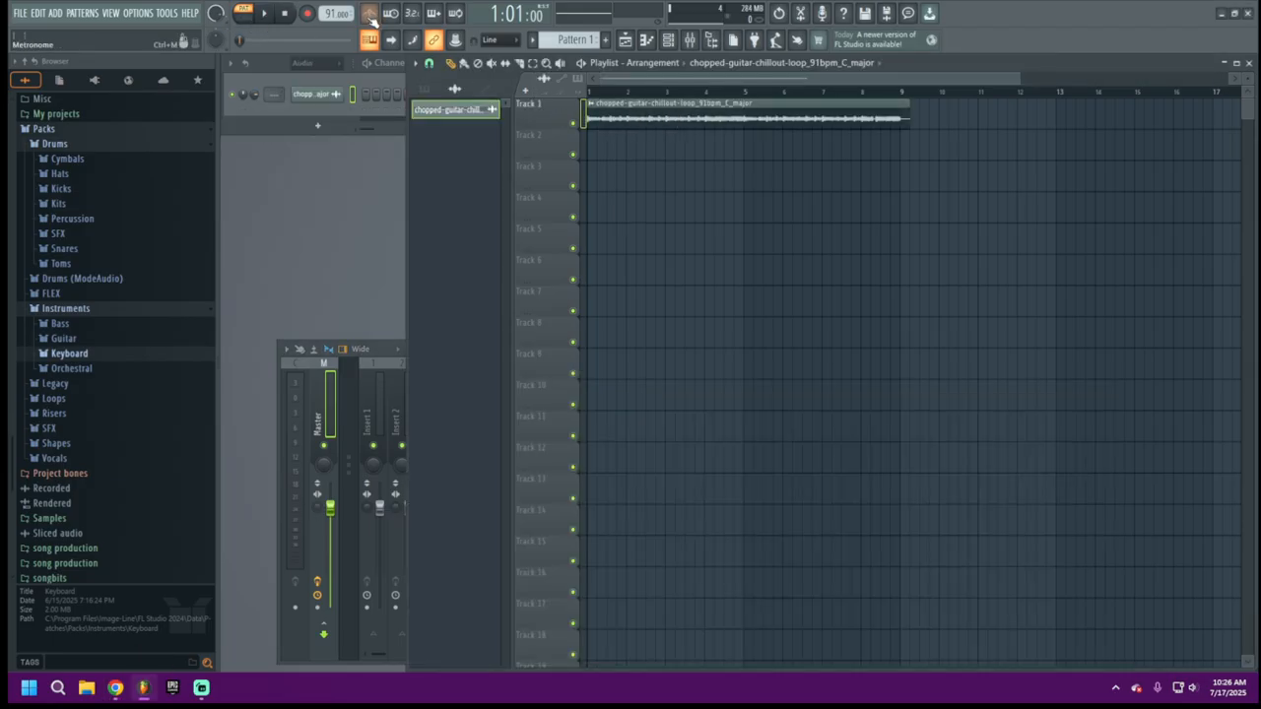
left_click(243, 16)
left_click(266, 17)
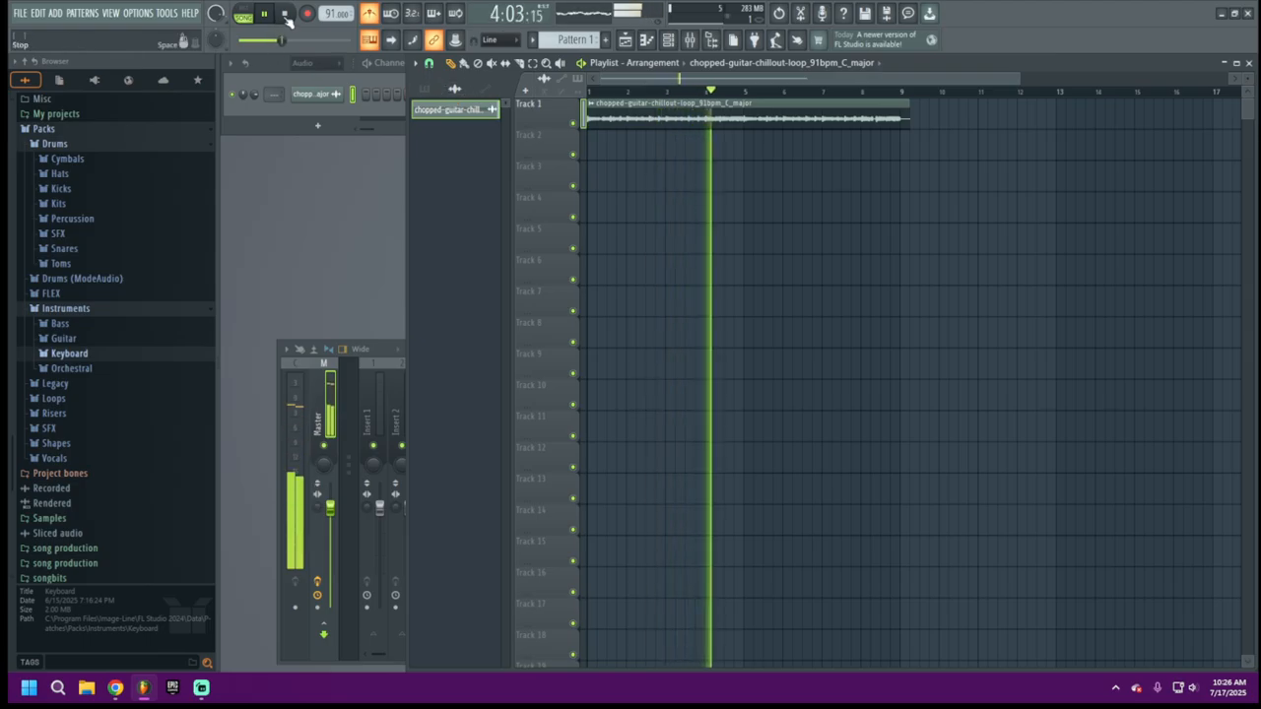
key("space")
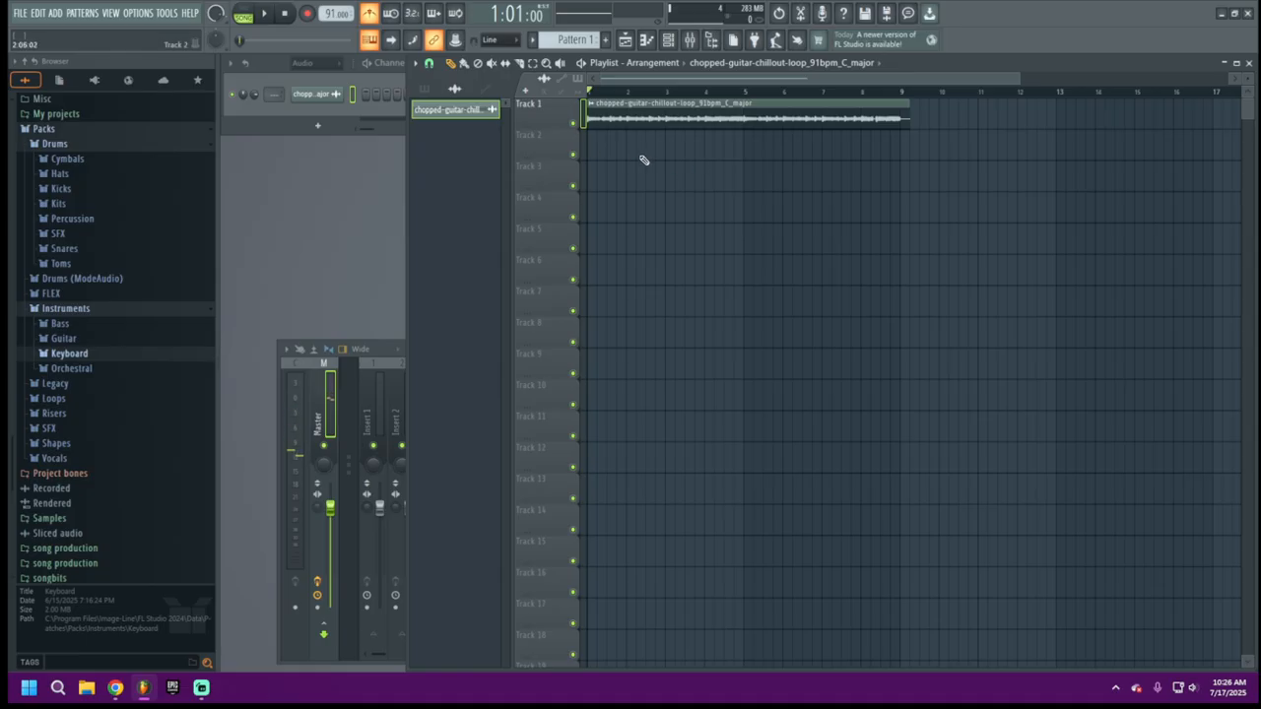
Delete the guitar loop's channel and return the project tempo to 130 BPM.
right_click(317, 97)
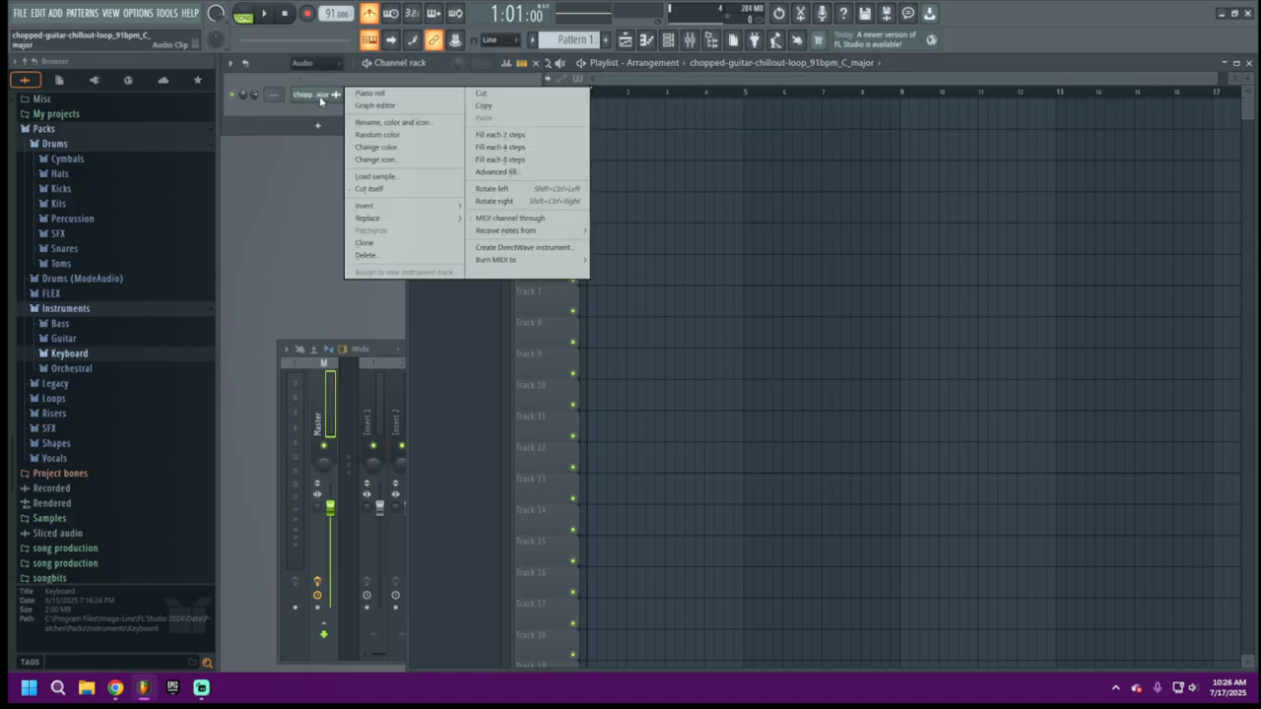
left_click(366, 256)
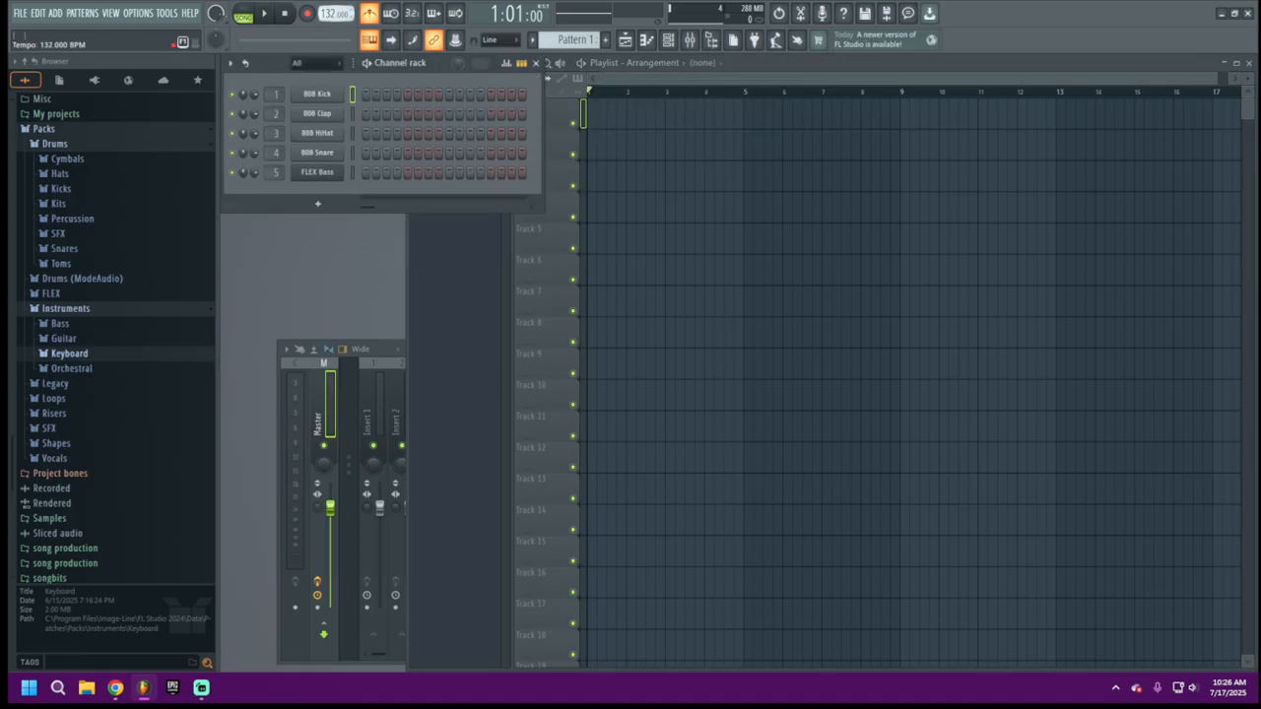
Place the downloaded chopped guitar loop at the start of Track 1 and play it against the metronome at 130 BPM.
left_click(115, 687)
left_click_drag(1074, 111, 608, 114)
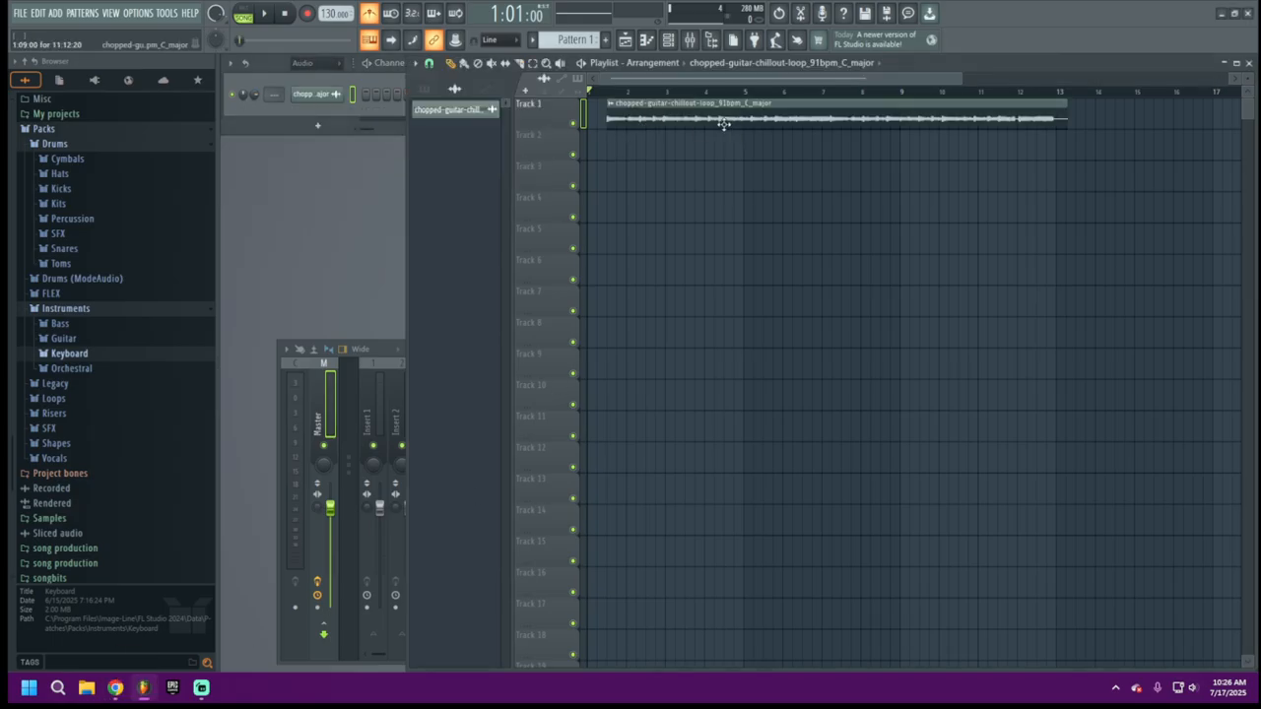
left_click(265, 14)
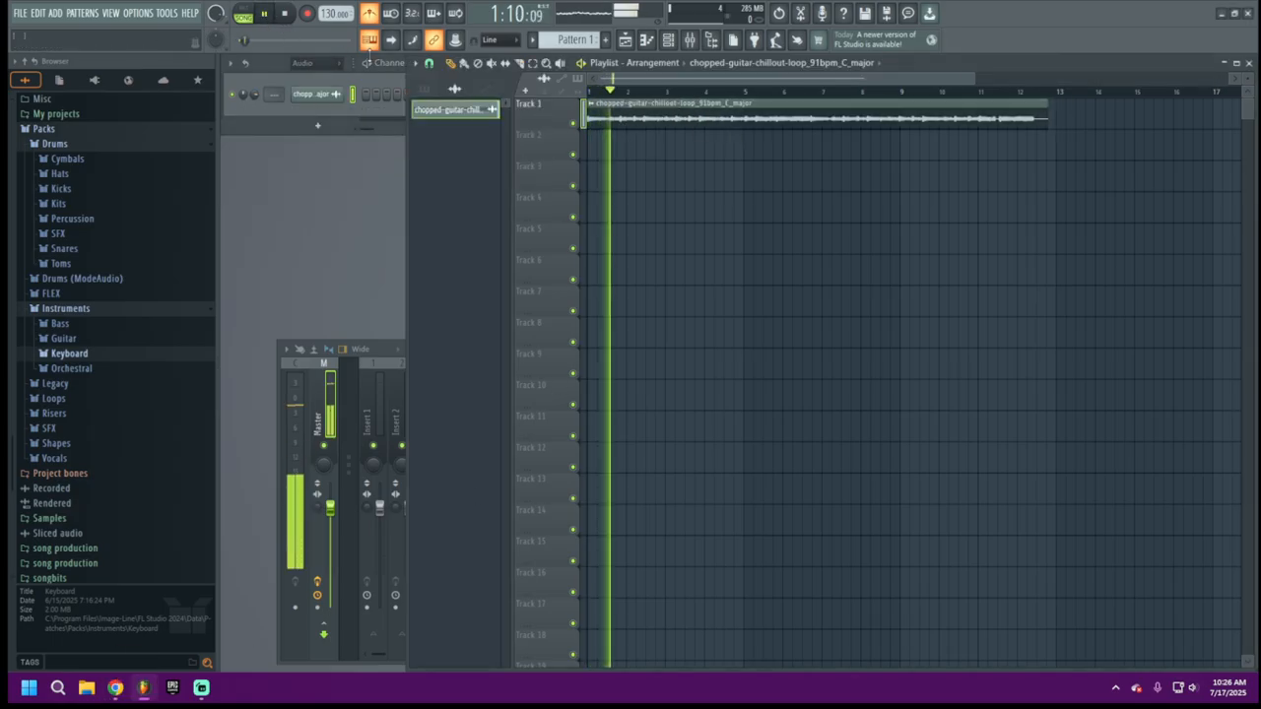
key("space")
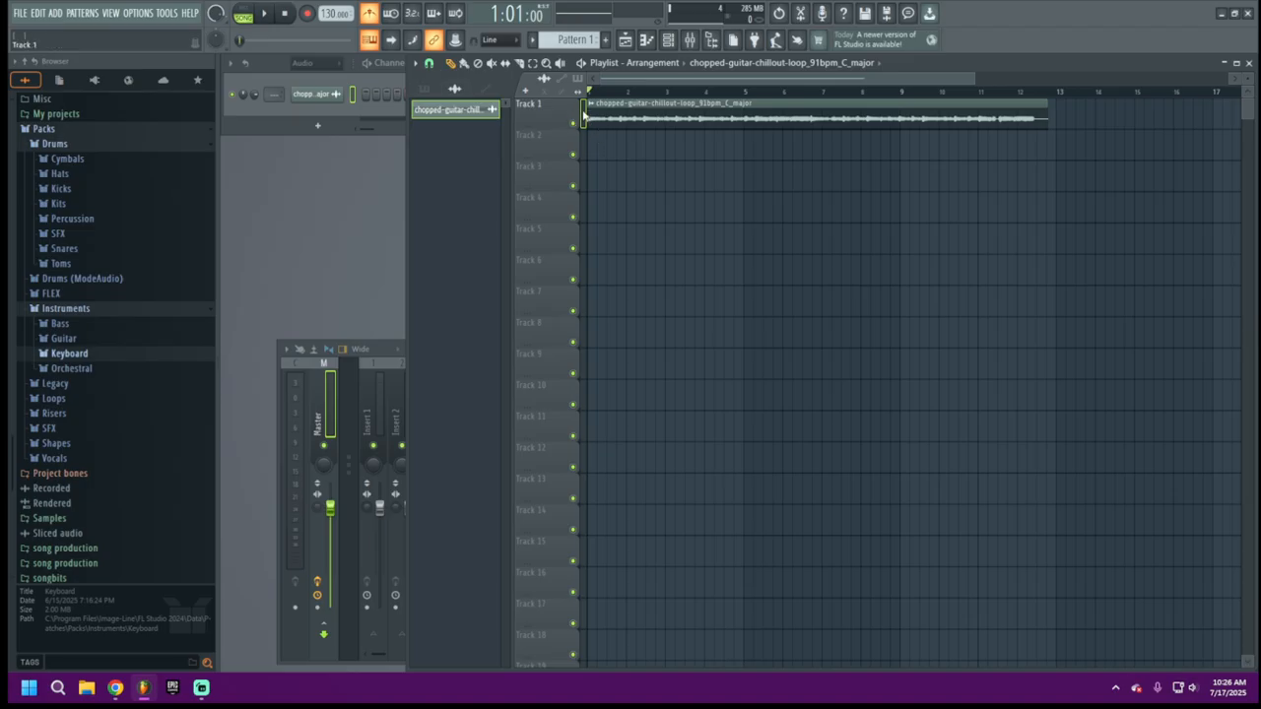
Set the time stretching mode of the guitar loop's audio clip to Stretch.
left_click(328, 96)
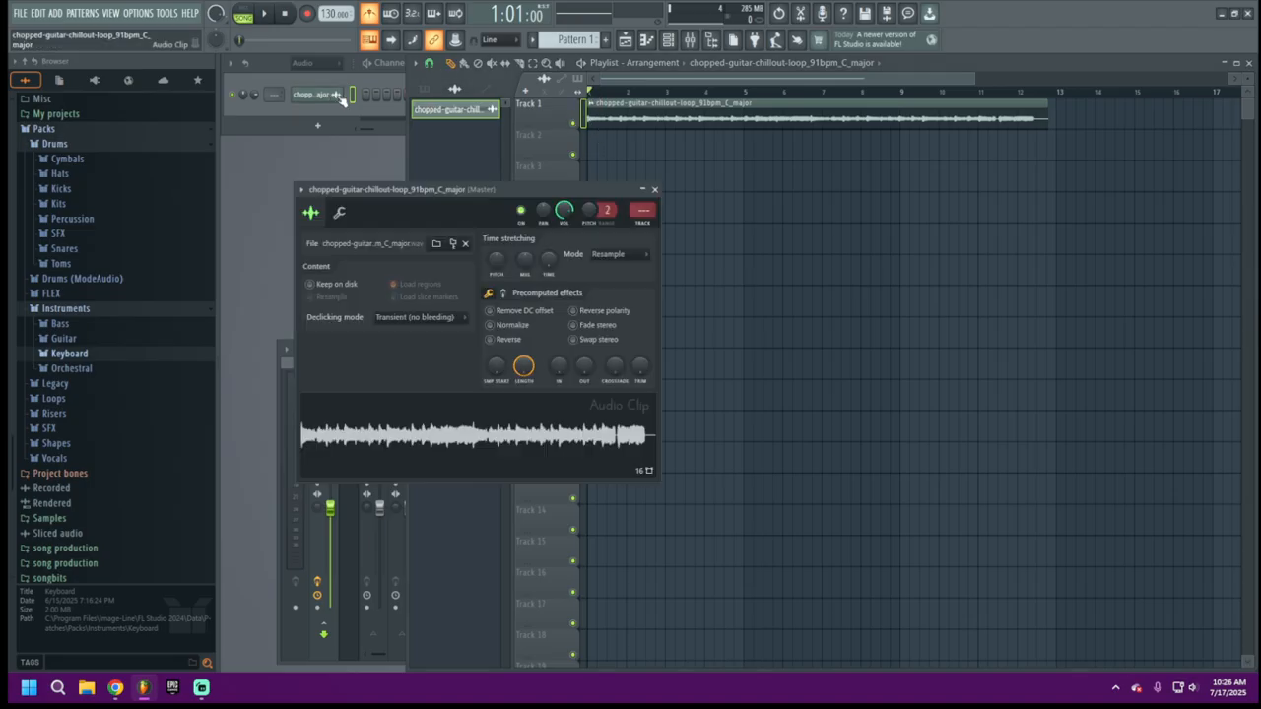
left_click(598, 254)
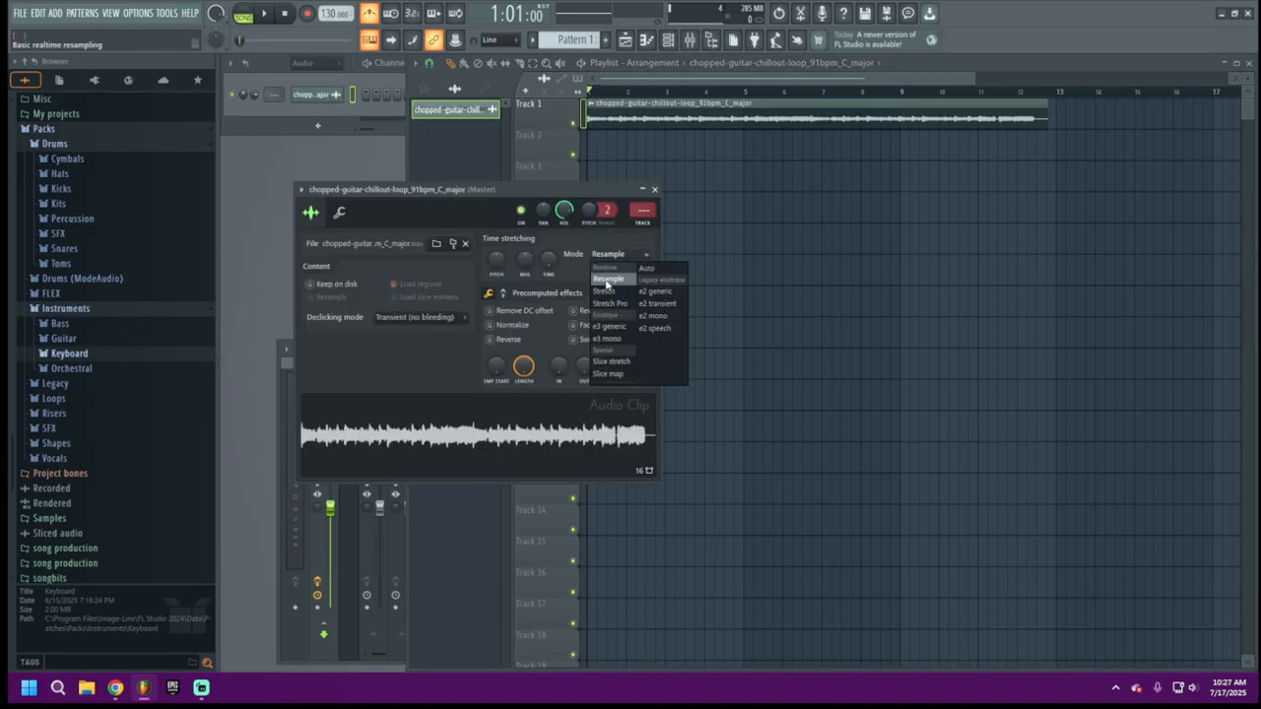
left_click(605, 291)
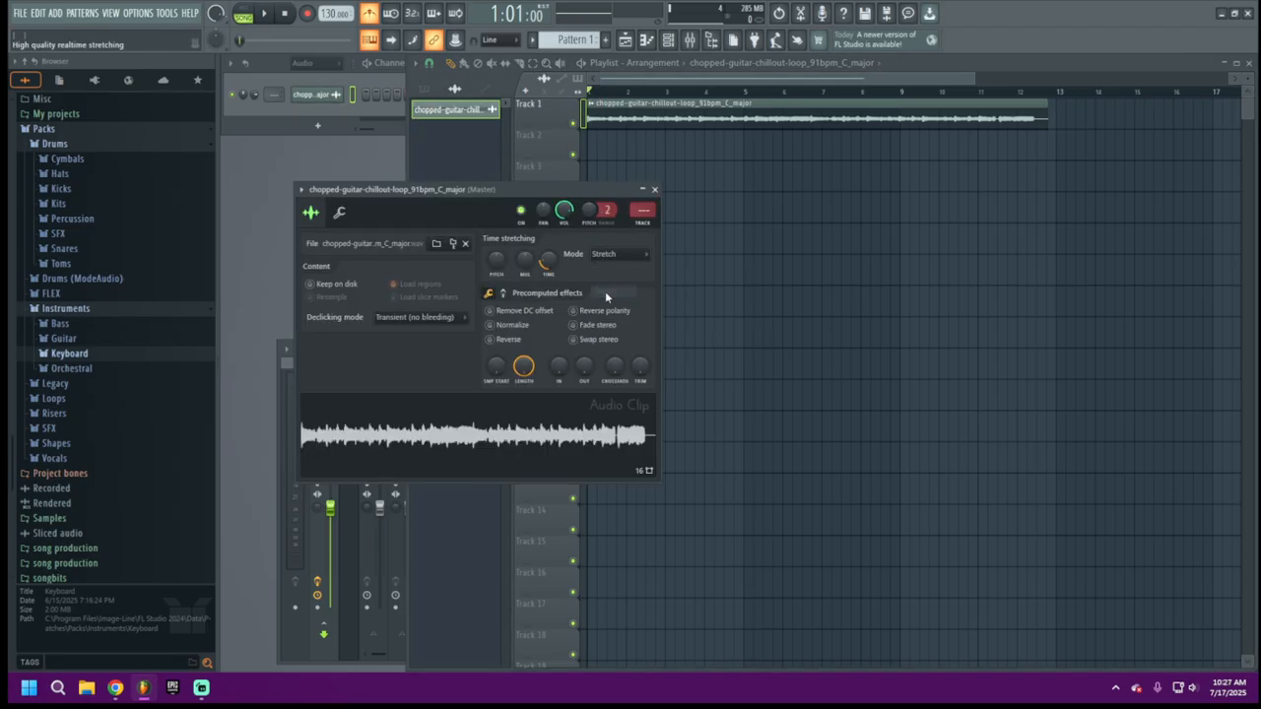
left_click(656, 191)
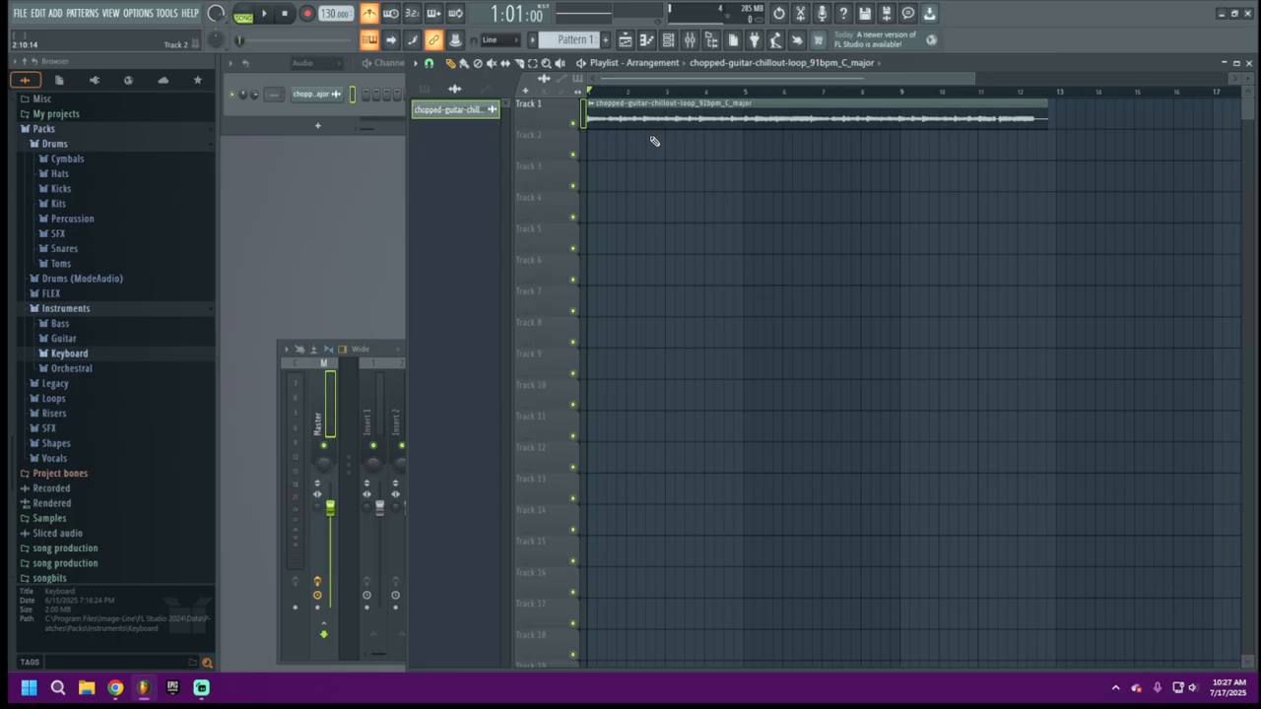
Switch the channel rack filter between the Audio and All groups, leaving all channels displayed.
left_click(305, 65)
left_click(311, 79)
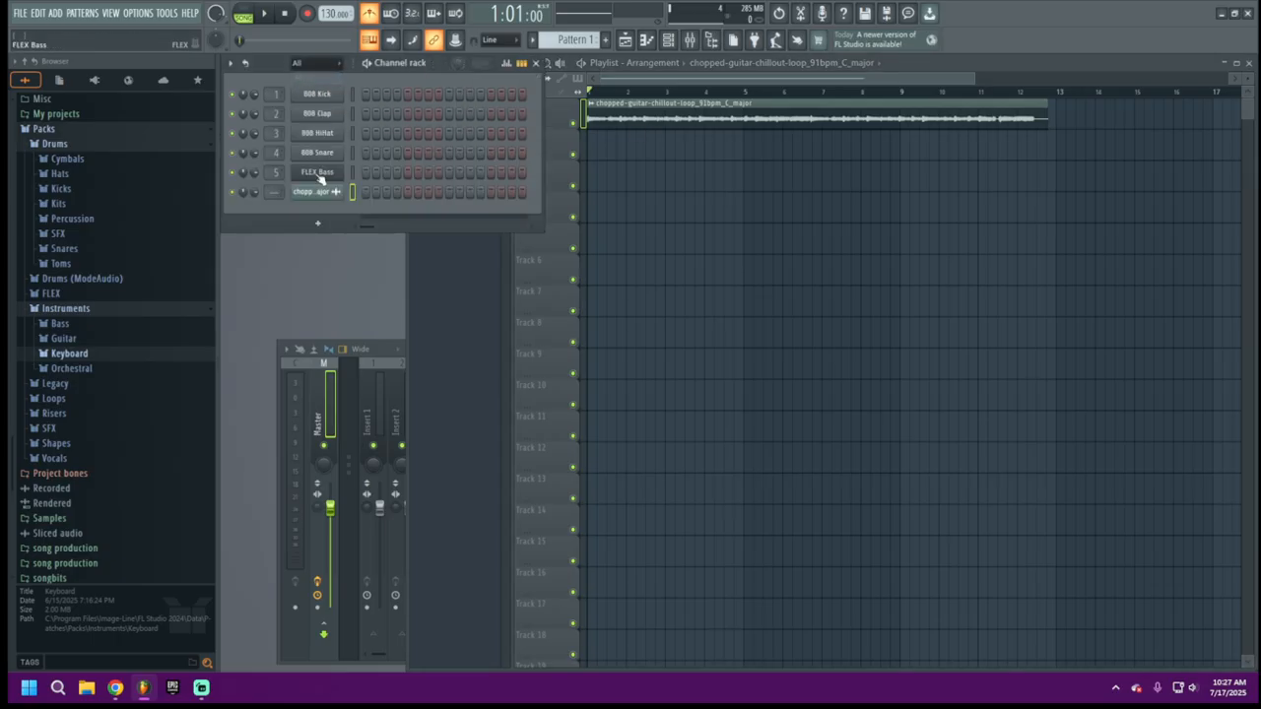
left_click(307, 65)
left_click(309, 93)
left_click(309, 65)
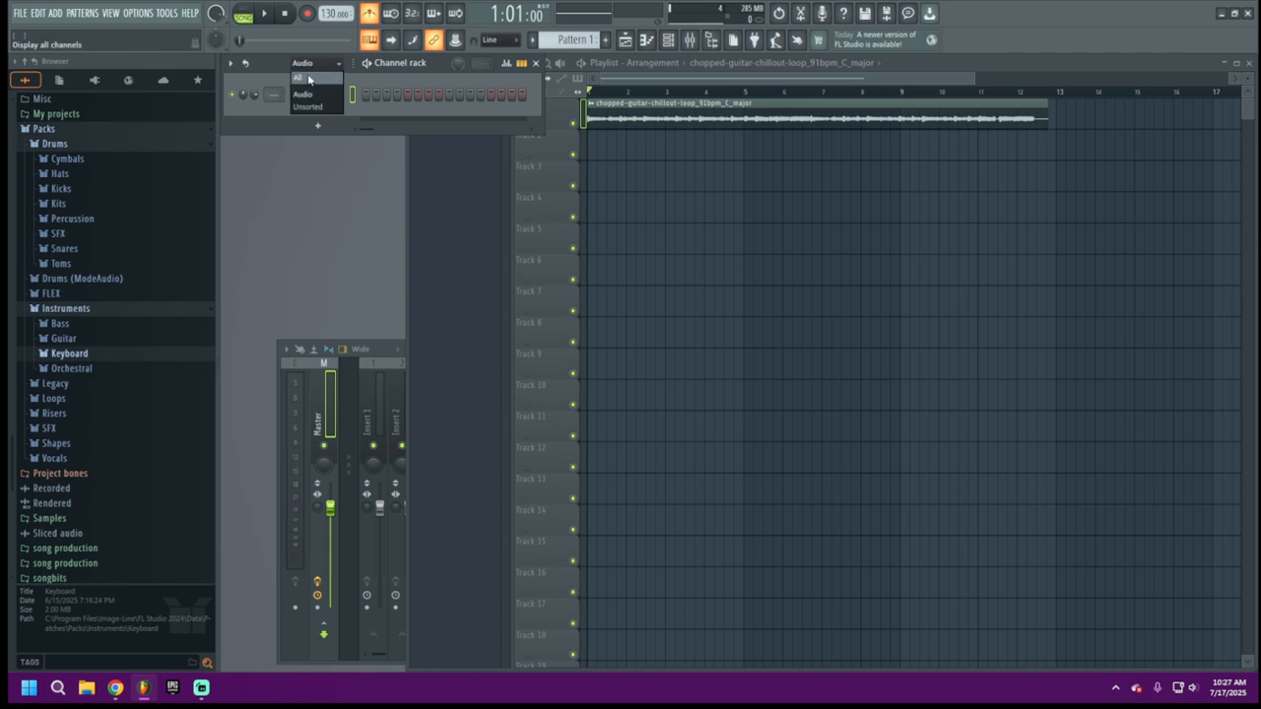
left_click(312, 79)
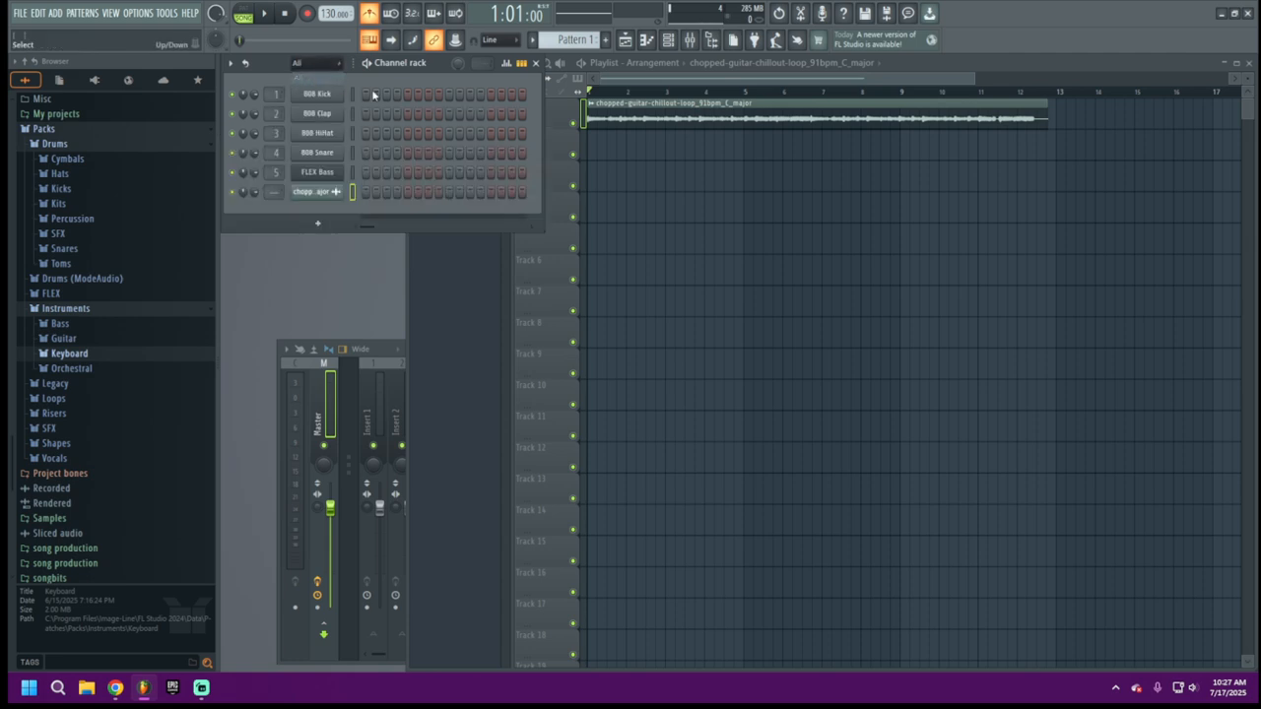
Set playlist snapping to (none) and shorten the stretched guitar loop on Track 1 to a length of about 11:06:23.
left_click(936, 63)
left_click(430, 63)
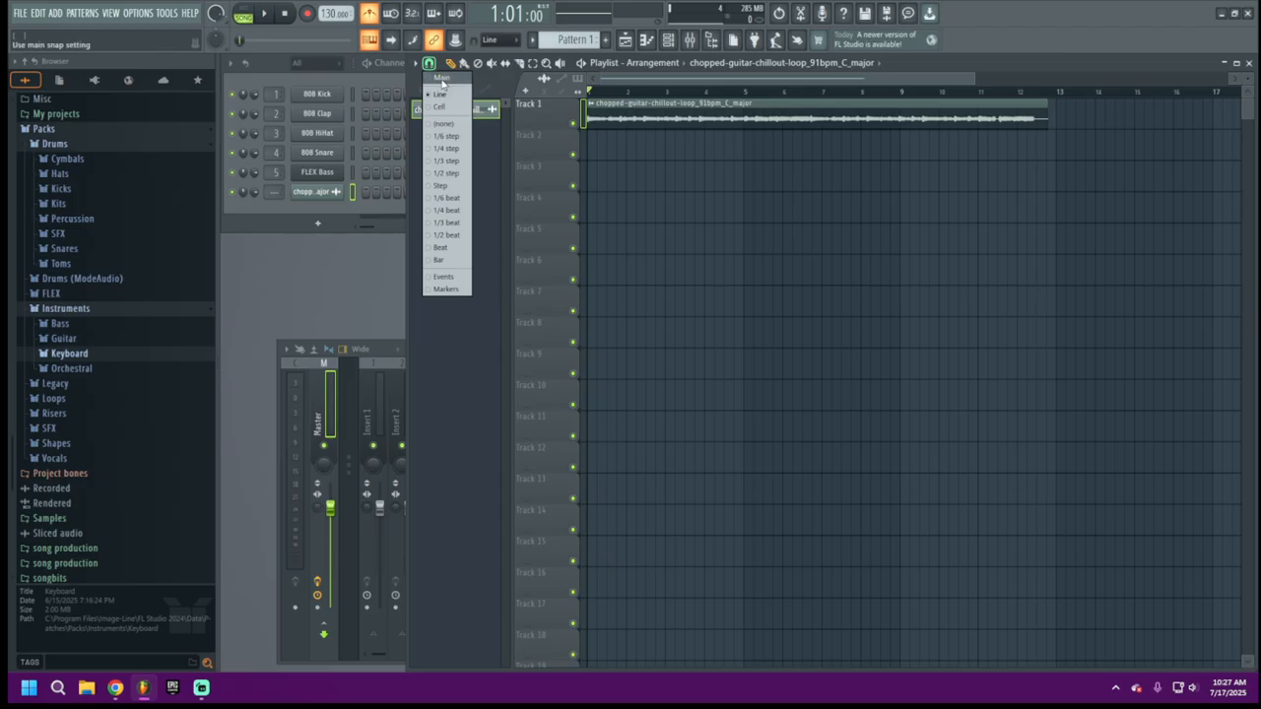
left_click(429, 63)
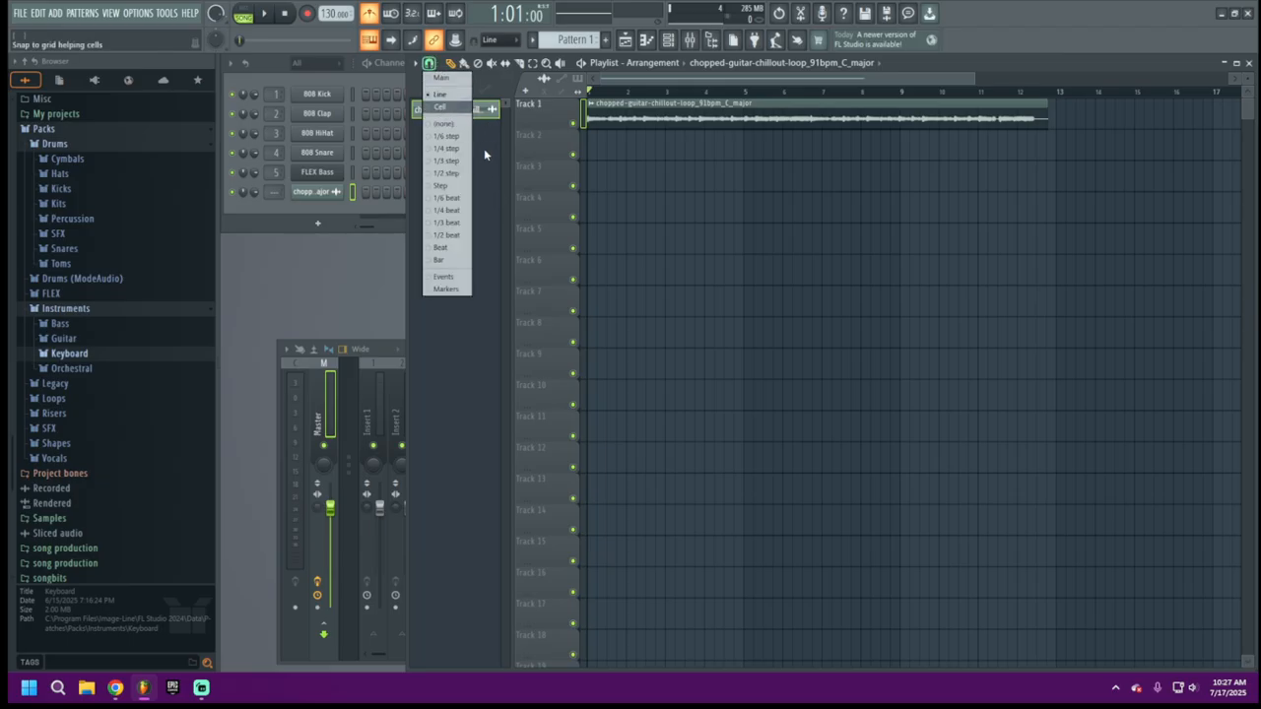
mouse_move(1053, 118)
left_mouse_down()
mouse_move(985, 120)
mouse_move(1046, 123)
left_mouse_up()
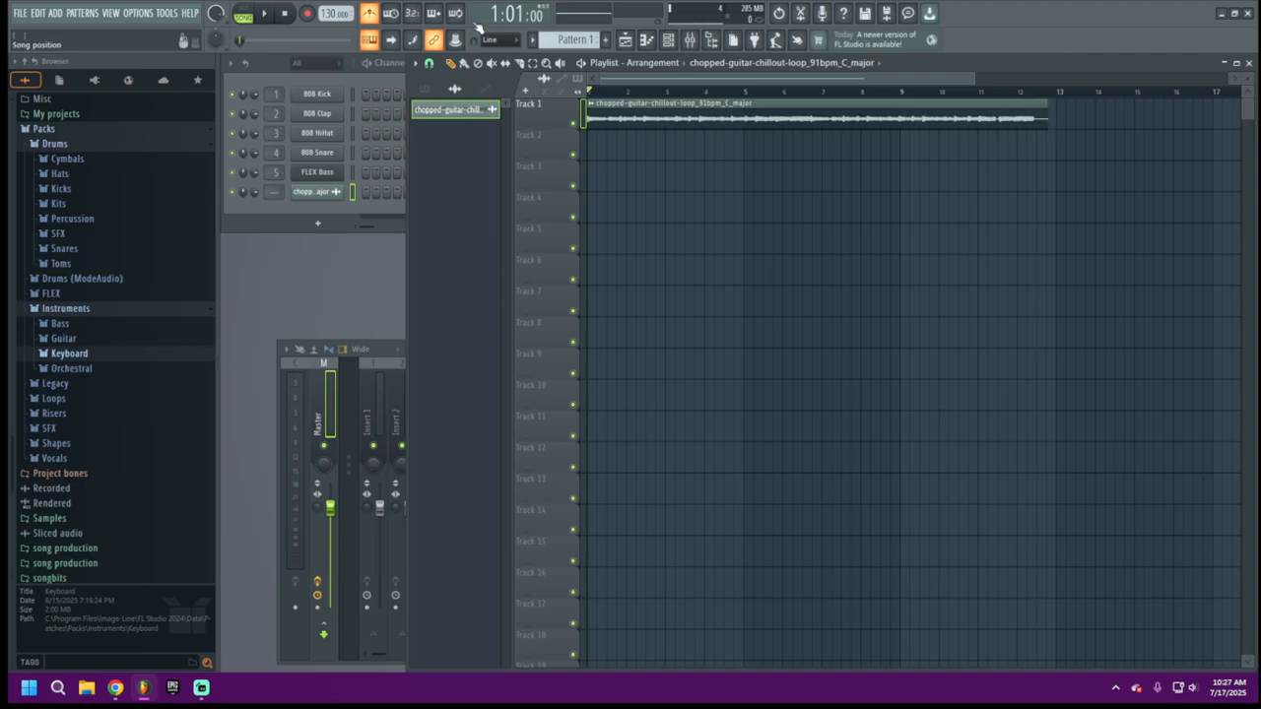
left_click(430, 63)
left_click(439, 126)
mouse_move(1047, 120)
left_mouse_down()
mouse_move(995, 124)
mouse_move(1030, 135)
left_mouse_up()
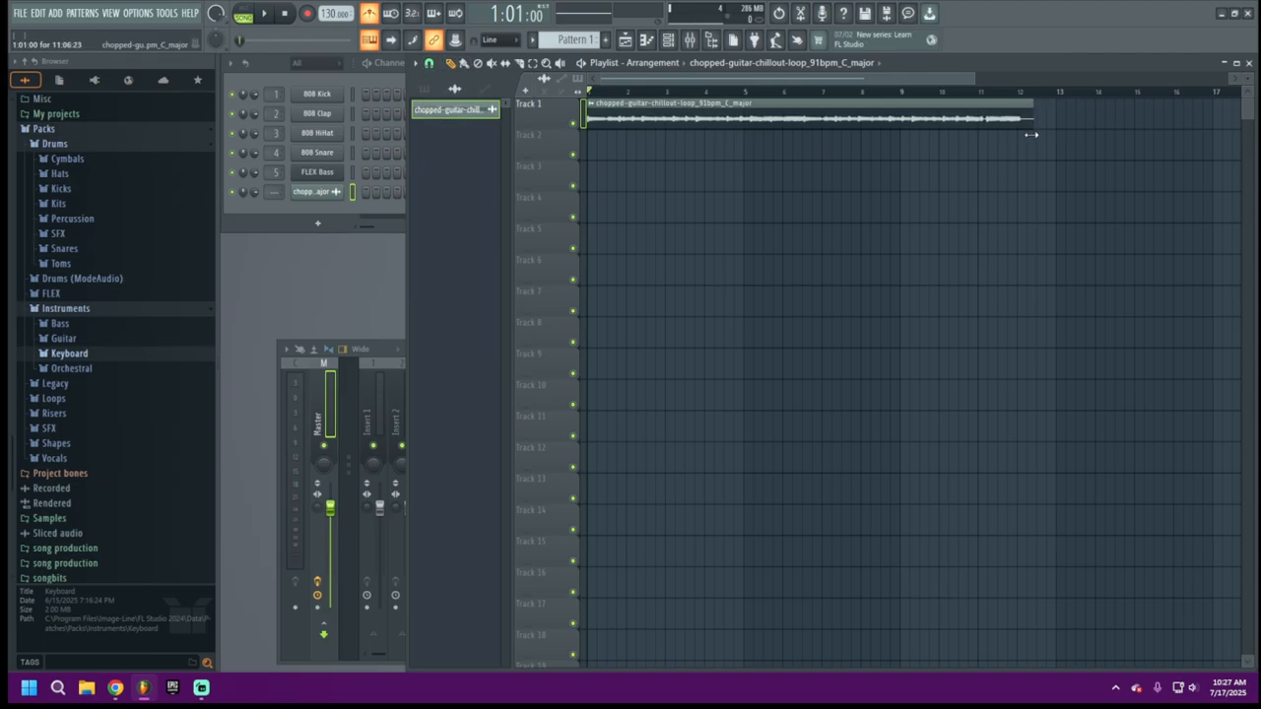
Fine-tune the end of the guitar loop to a length of about 11:05:21 and play it with the metronome.
left_click_drag(973, 79, 933, 87)
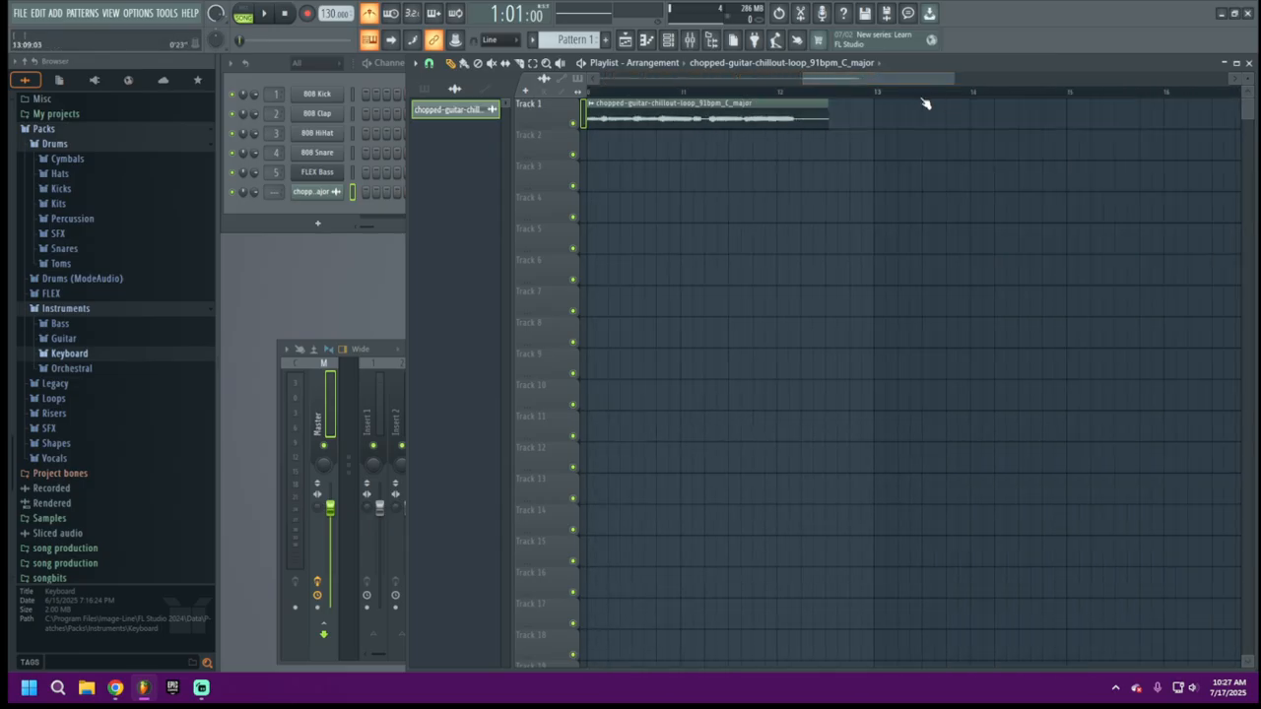
left_click_drag(828, 119, 640, 93)
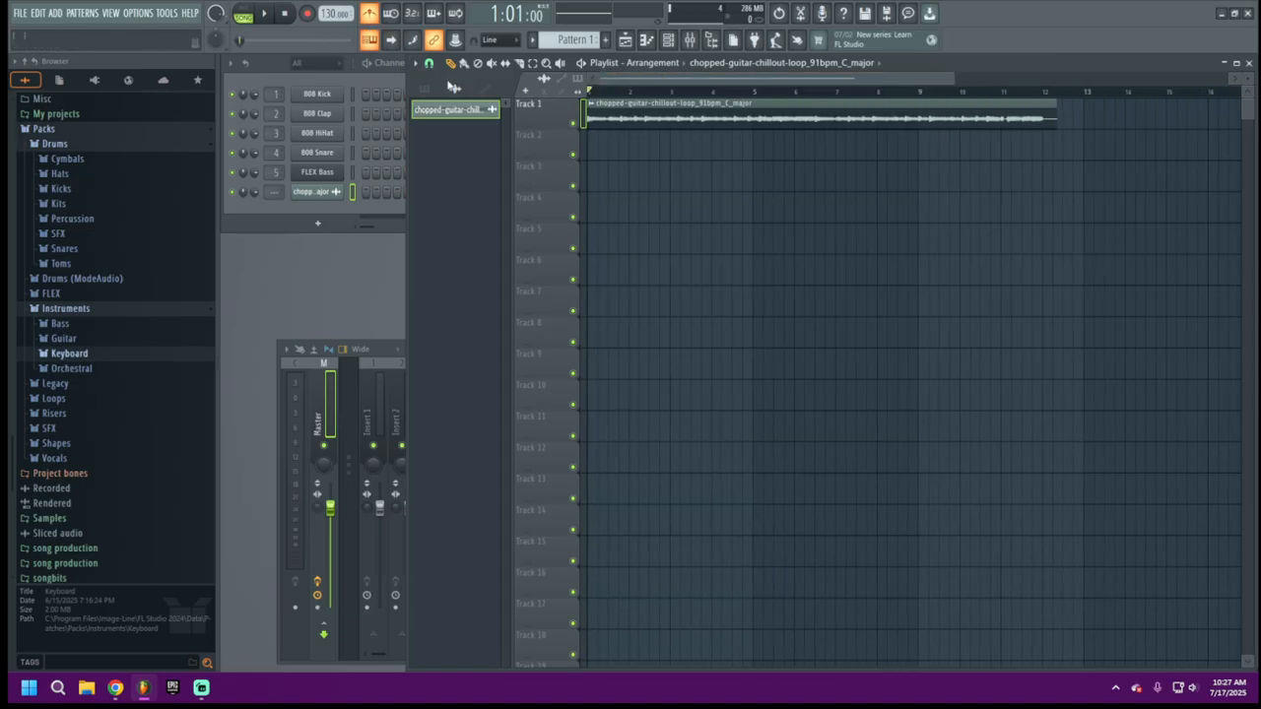
left_click(268, 16)
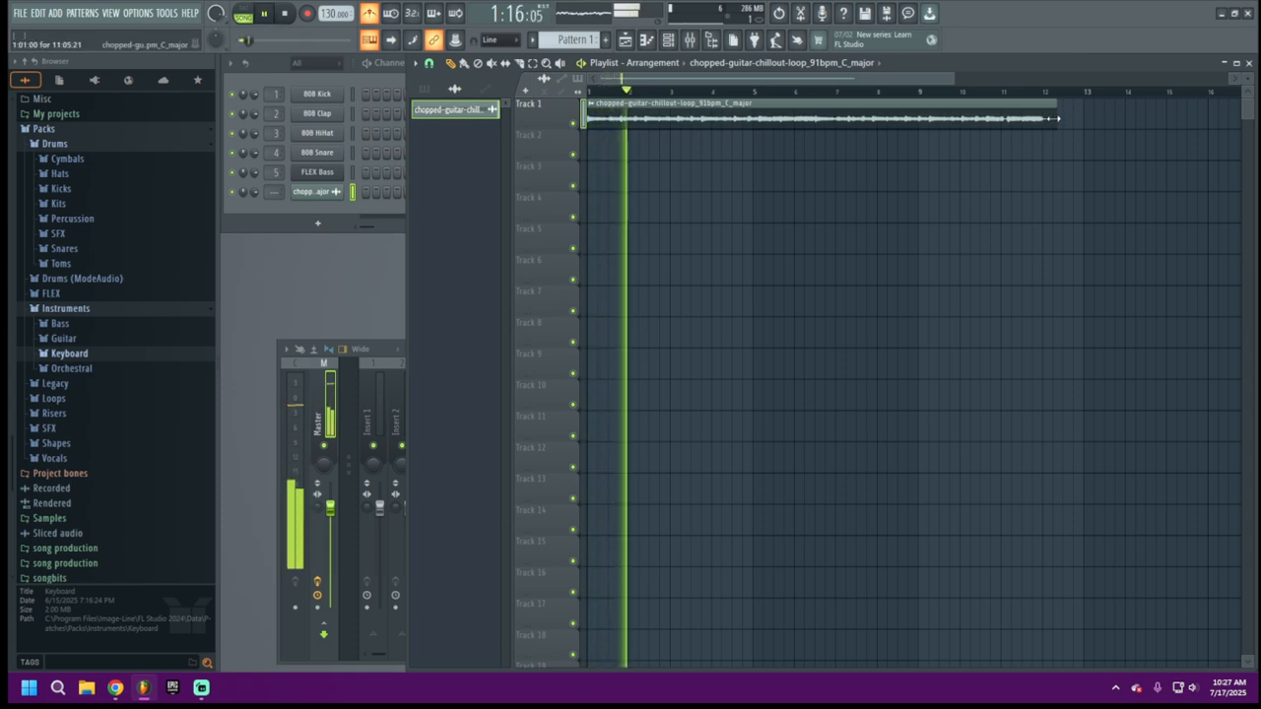
Shorten the stretched guitar loop on Track 1 in stages, first to about 10:04:12 and finally to just over 8 bars.
left_click_drag(1056, 118, 1004, 128)
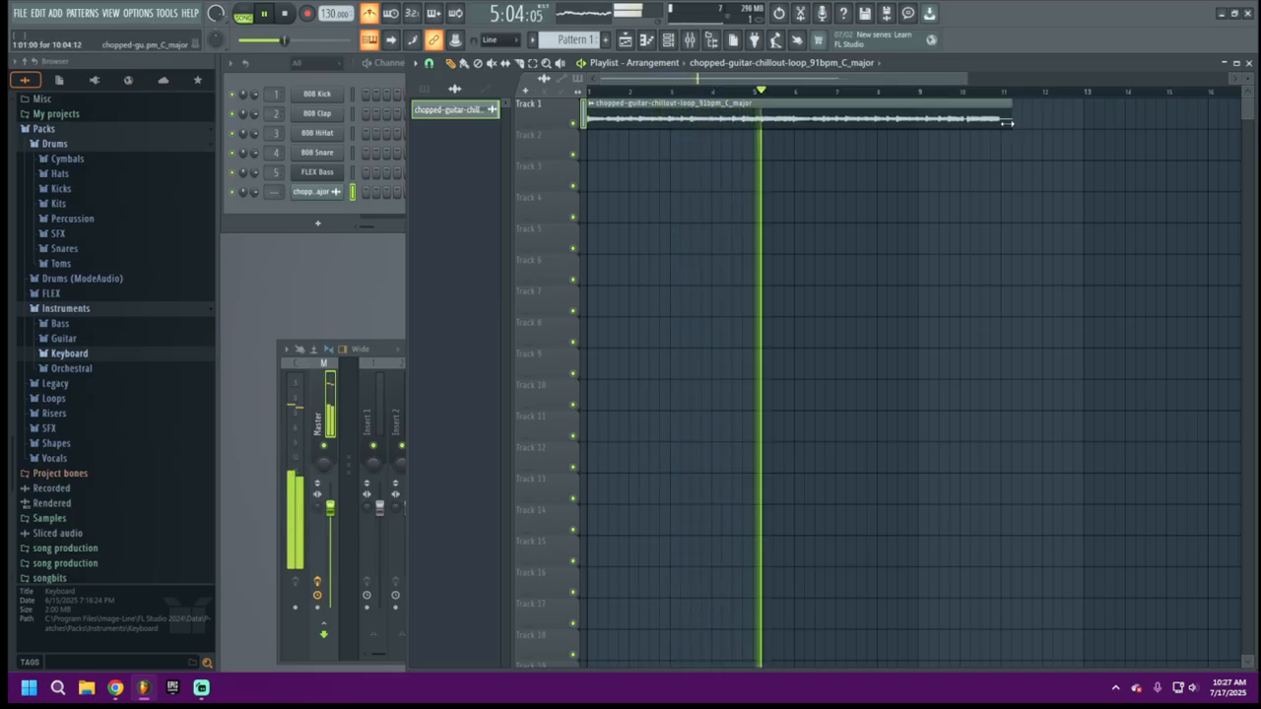
left_click_drag(1007, 122, 969, 122)
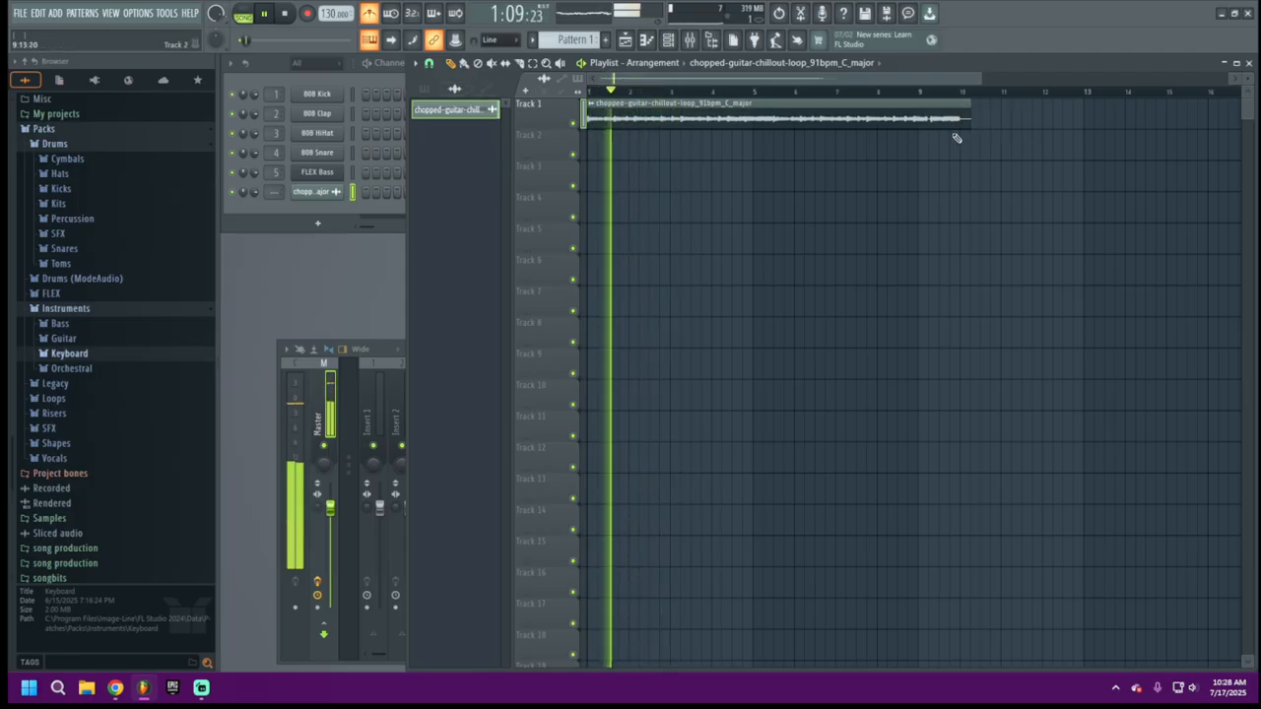
left_click_drag(965, 122, 924, 128)
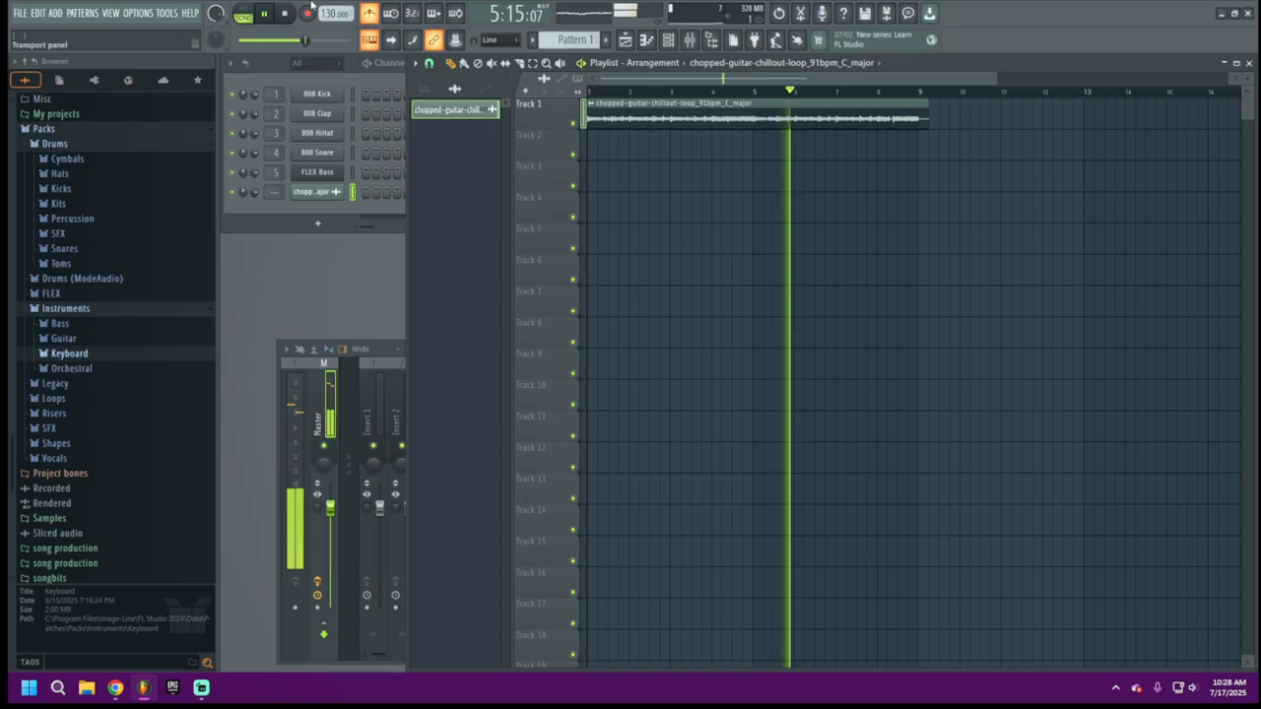
Audition the guitar loop, turn off the metronome, fine-tune the loop's end to a length of about 8:00:23 and stop playback.
left_click_drag(304, 39, 333, 39)
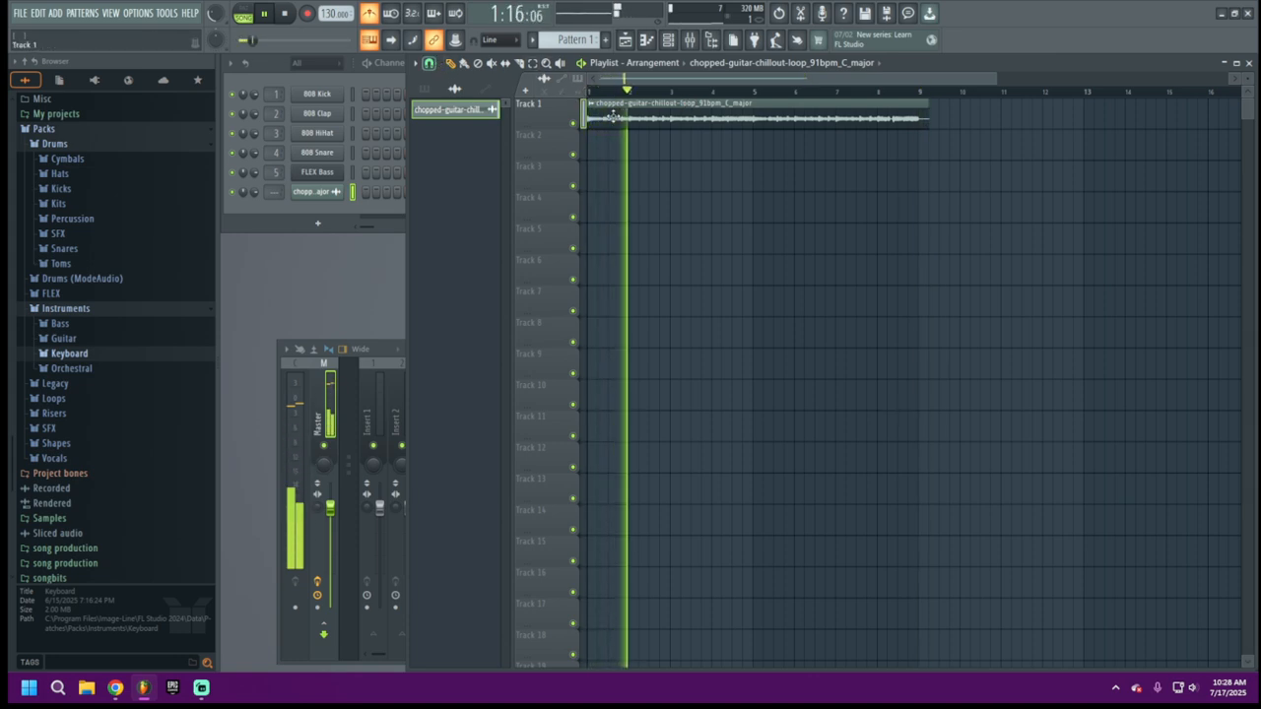
left_click_drag(252, 40, 281, 41)
left_click(370, 14)
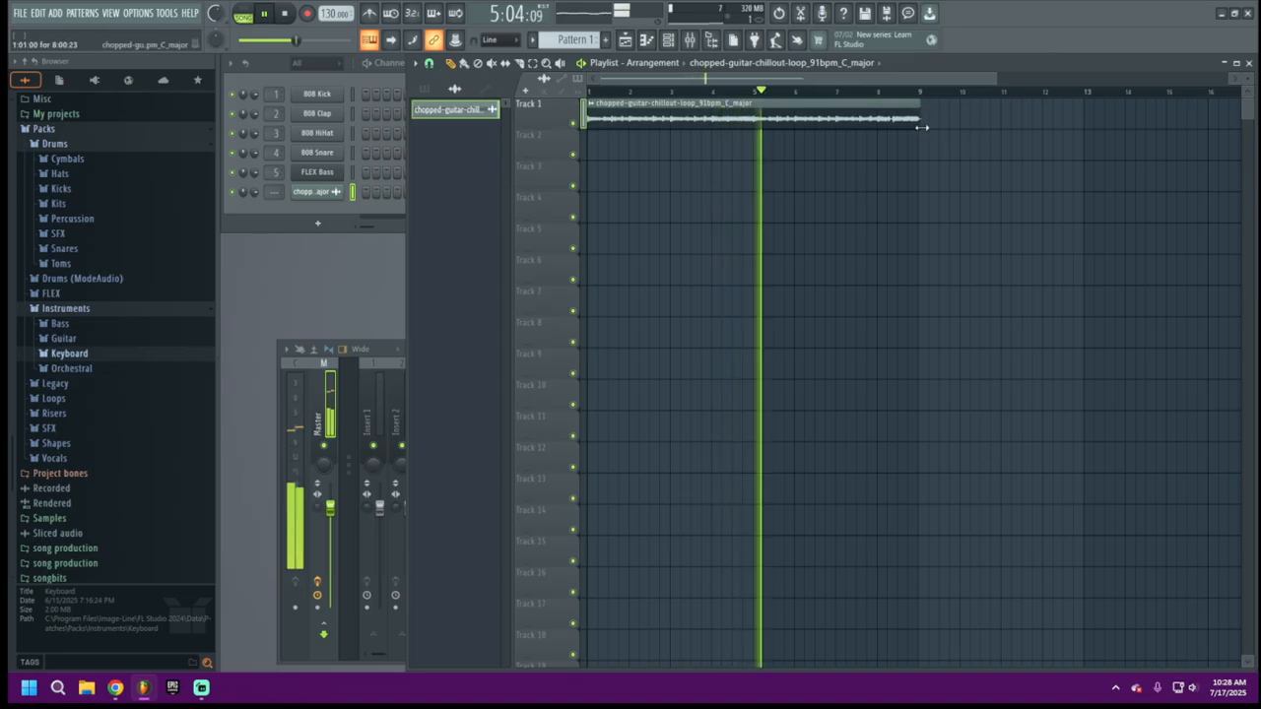
left_click(430, 64)
left_click(437, 95)
left_click(286, 15)
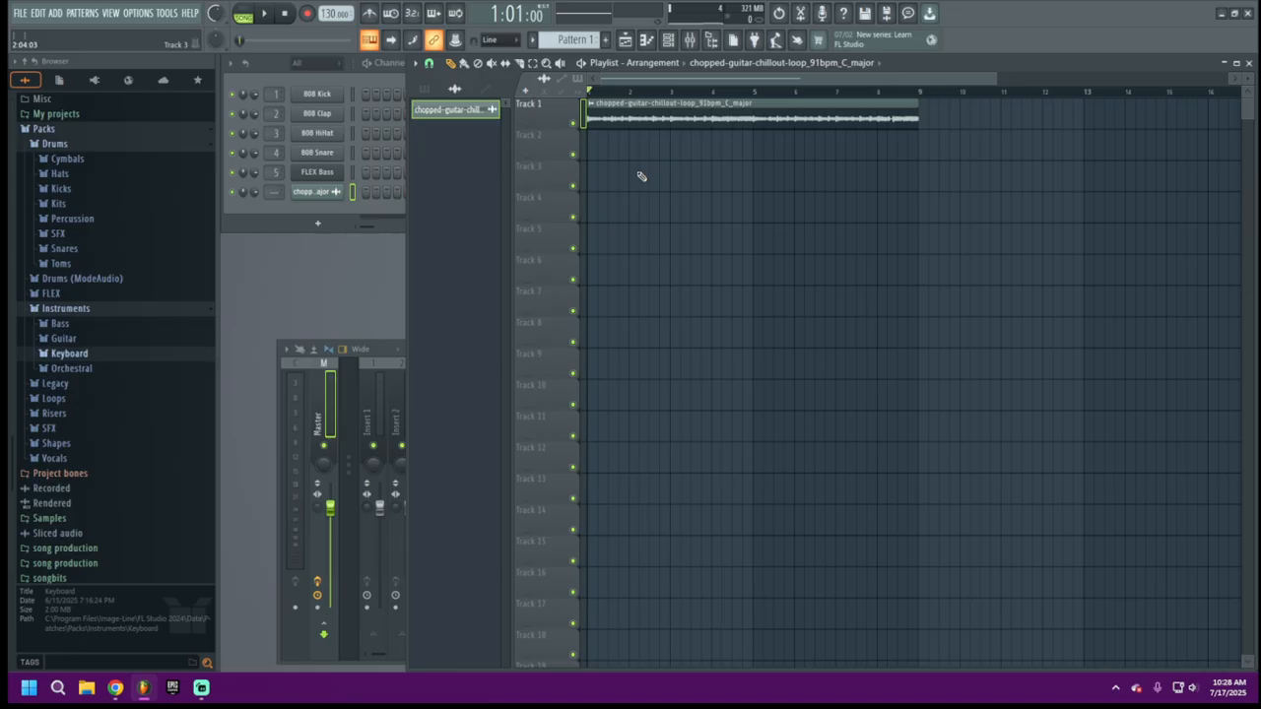
Play the guitar loop while varying its channel pitch between about -196 and +200 cents, then close its settings and stop playback.
left_click(315, 196)
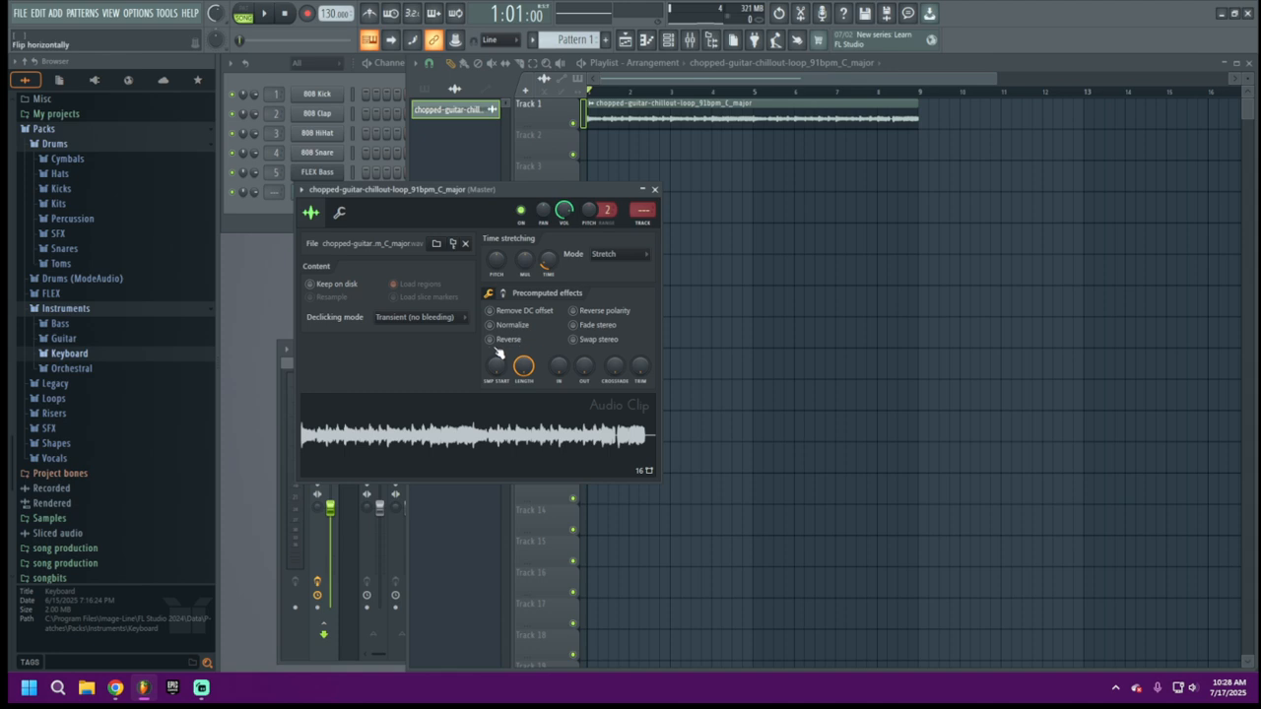
left_click(268, 17)
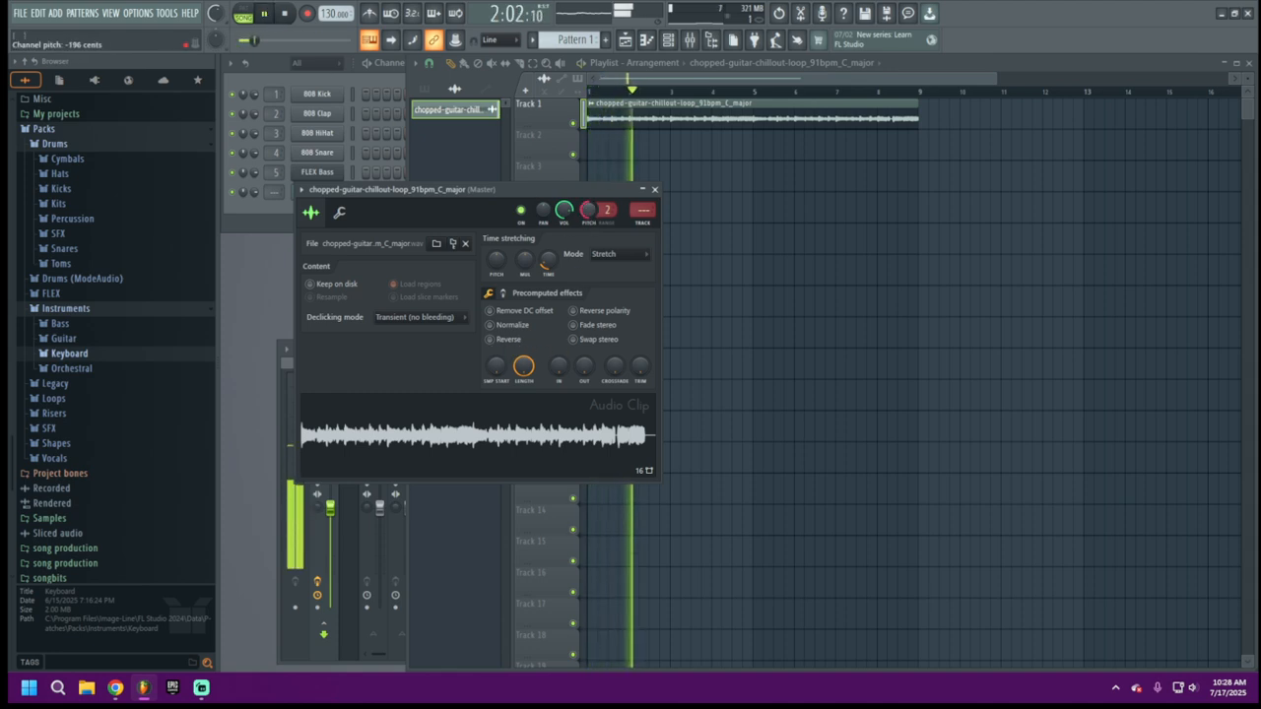
left_click_drag(587, 211, 589, 108)
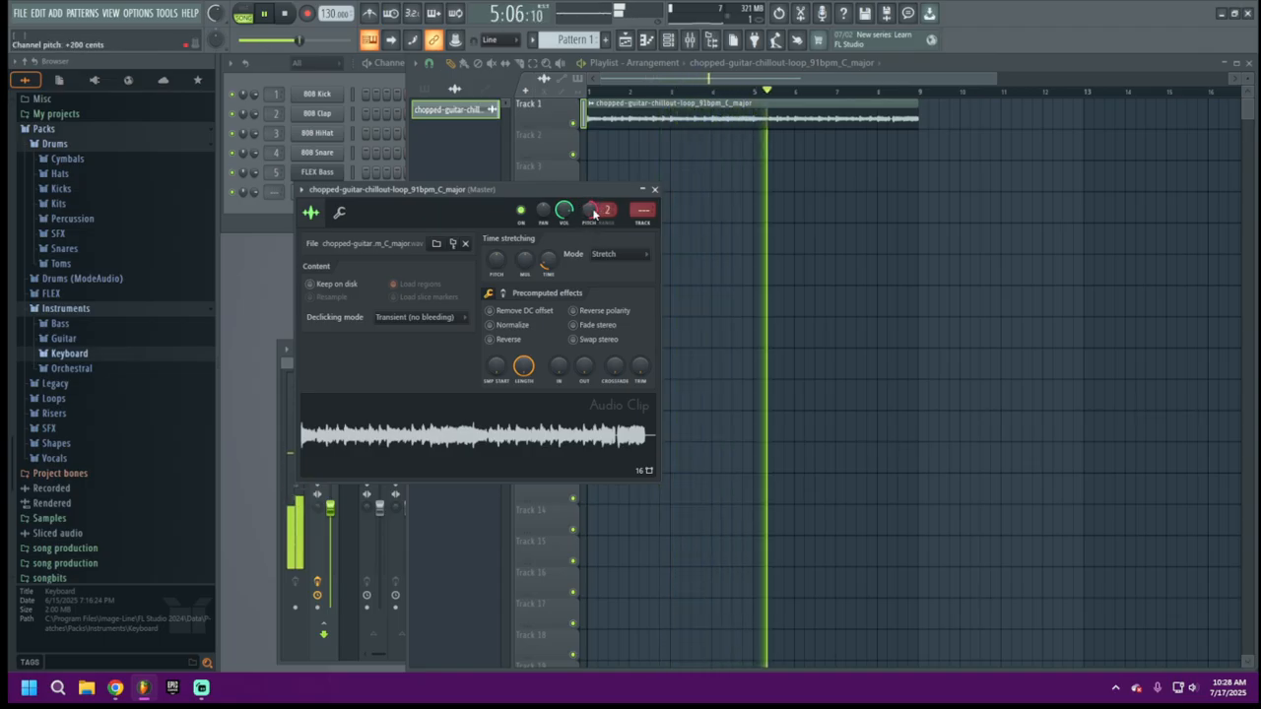
left_click(655, 190)
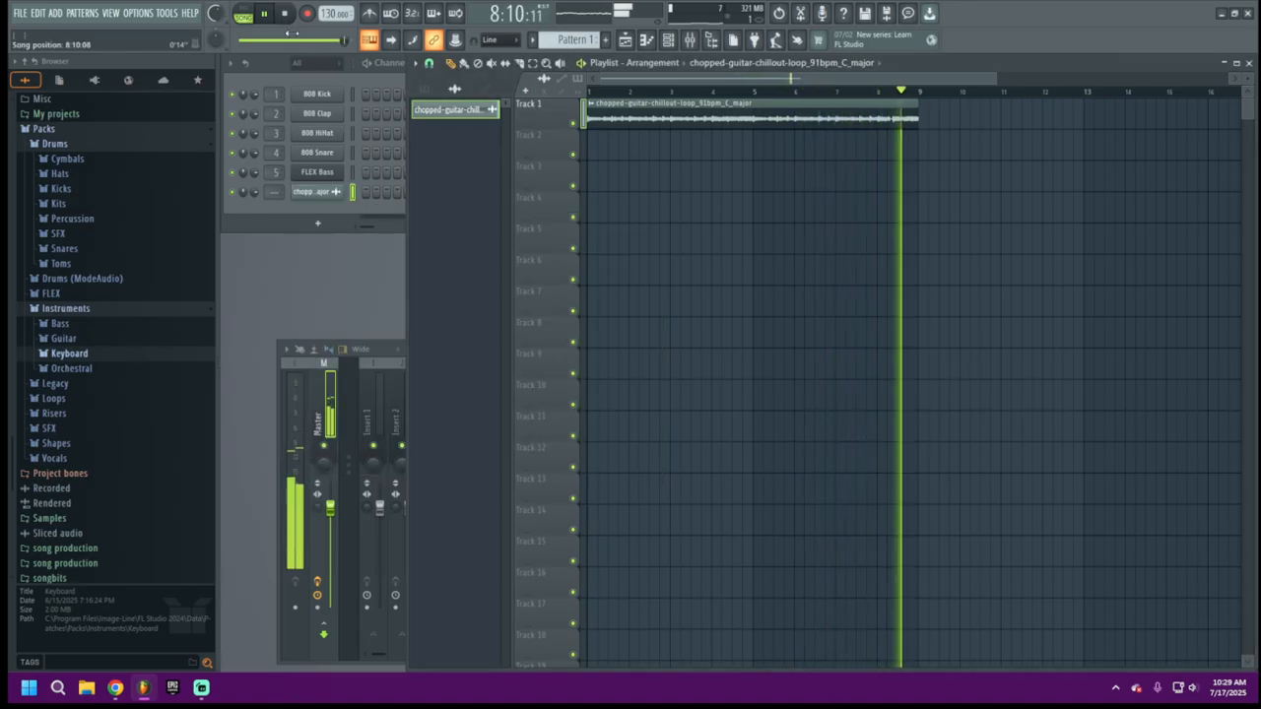
left_click(283, 12)
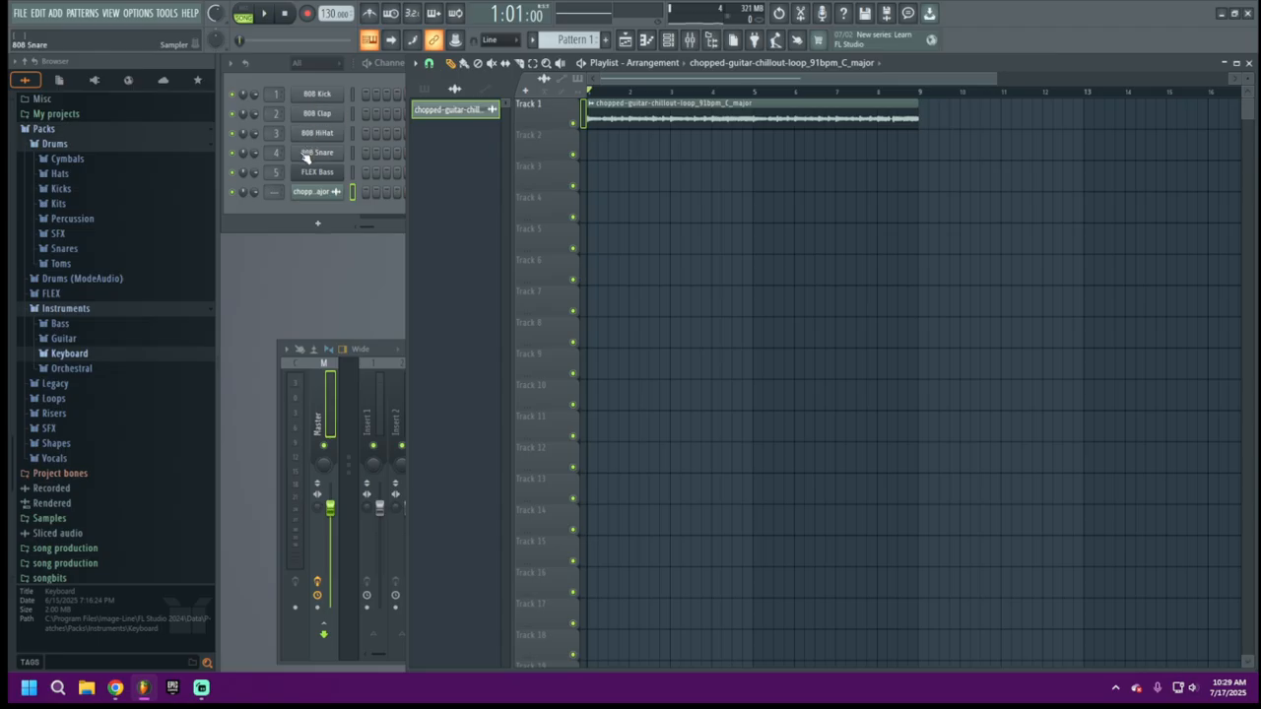
Open the 808 Kick and 808 Clap channels to check their sampler settings, then close them.
left_click(325, 99)
left_click(333, 115)
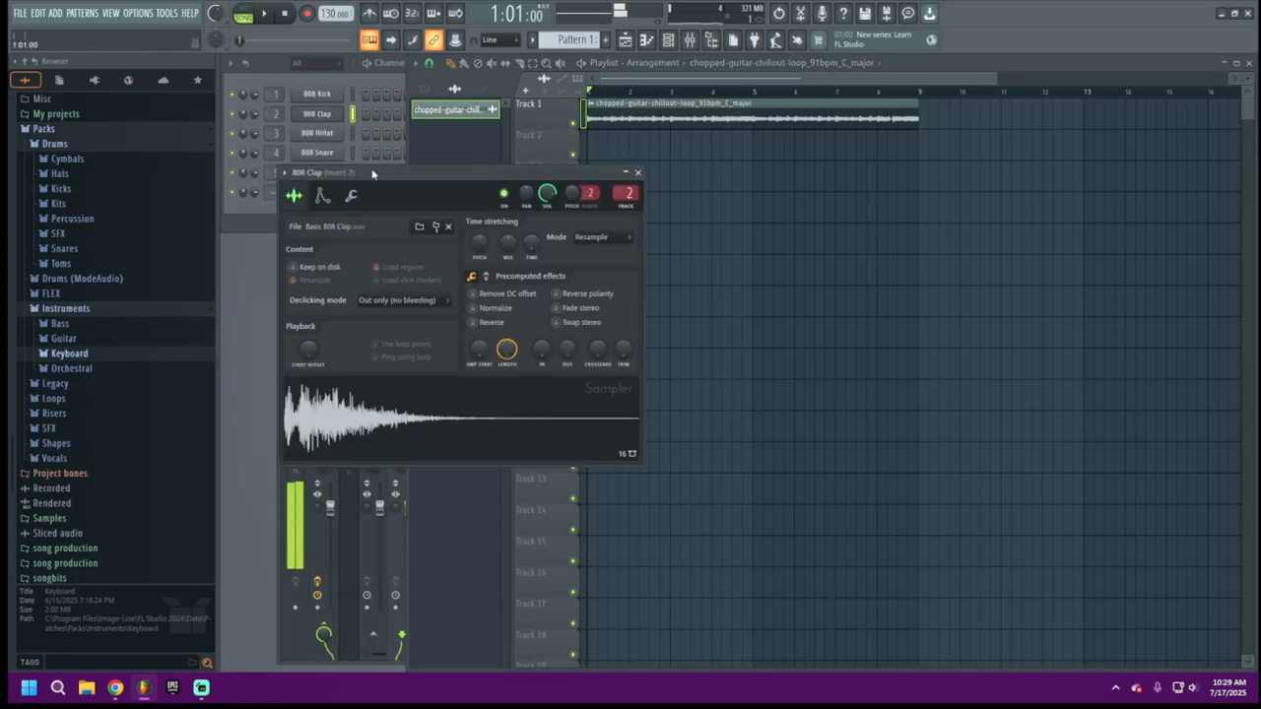
left_click(637, 172)
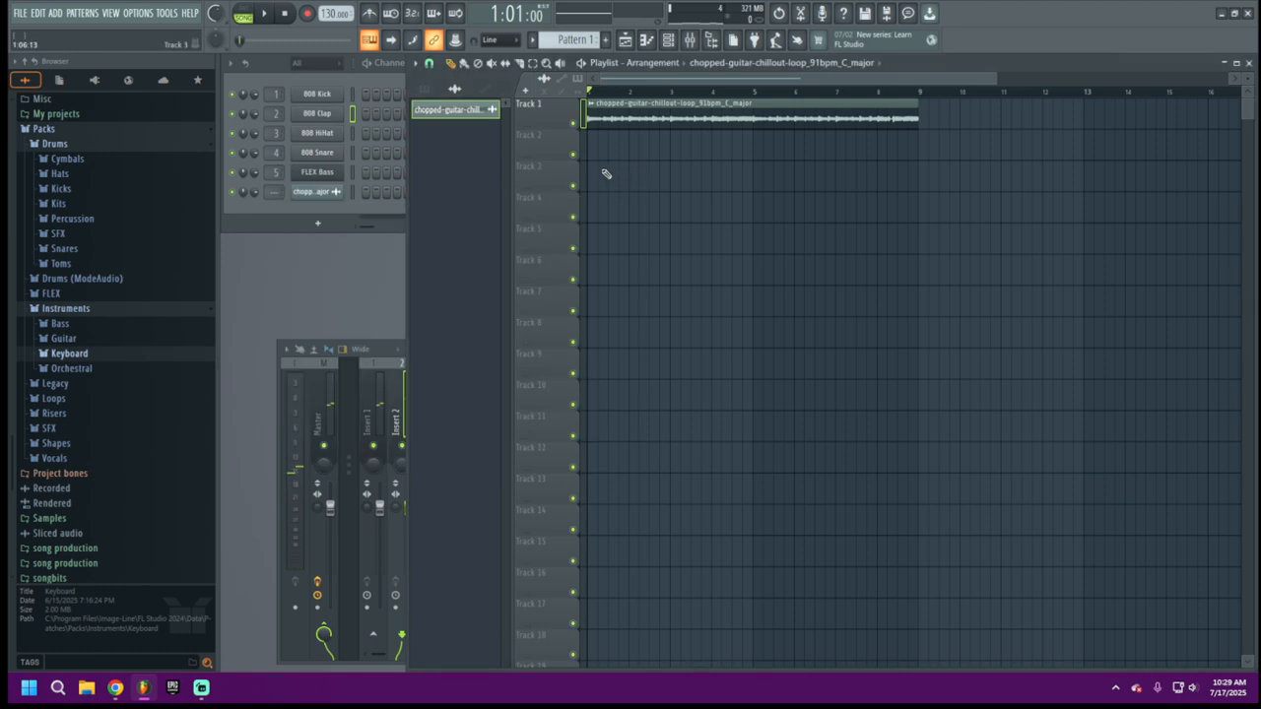
Delete the FLEX Bass, 808 Snare, 808 HiHat, 808 Clap and 808 Kick channels, keeping only the guitar loop channel.
right_click(338, 173)
left_click(385, 323)
right_click(330, 154)
left_click(364, 312)
right_click(321, 134)
left_click(366, 298)
right_click(317, 113)
left_click(365, 275)
right_click(317, 93)
left_click(365, 255)
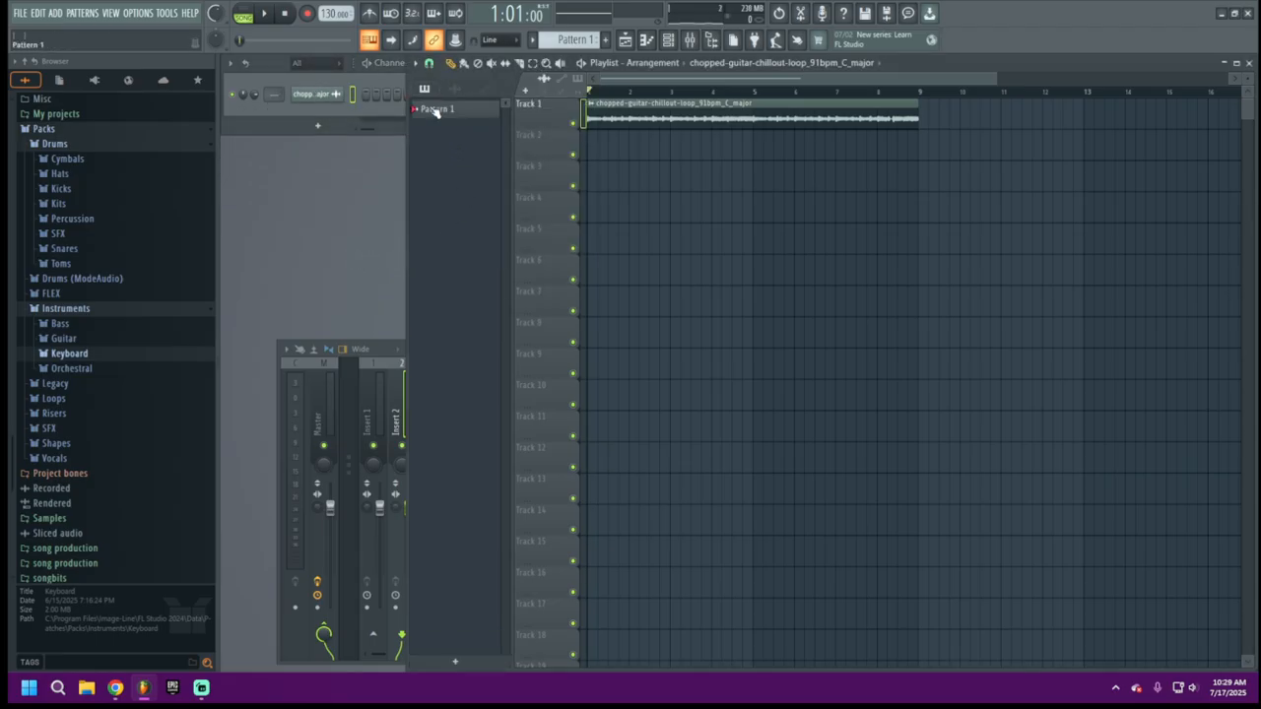
Rename Pattern 1 as "Hihat and kick".
right_click(434, 109)
left_click(448, 171)
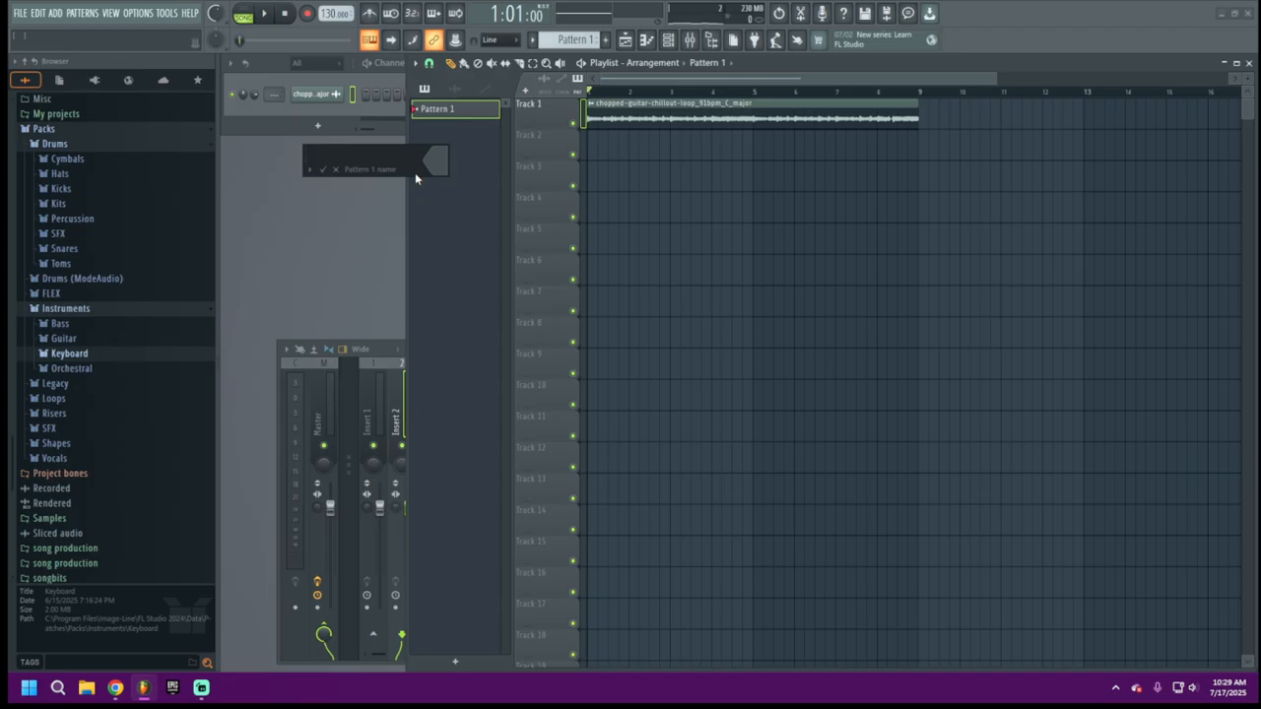
type("Hihat and kick")
key("Return")
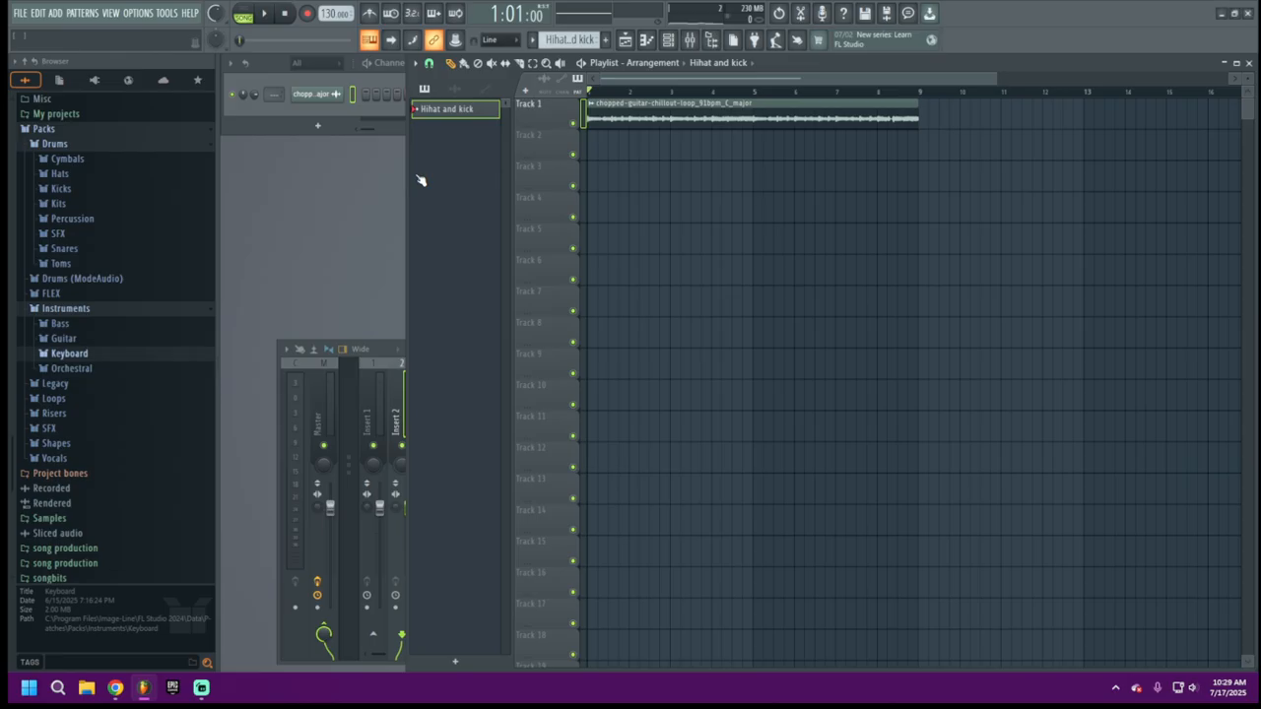
Rename the "Hihat and kick" pattern as "Beat".
right_click(433, 110)
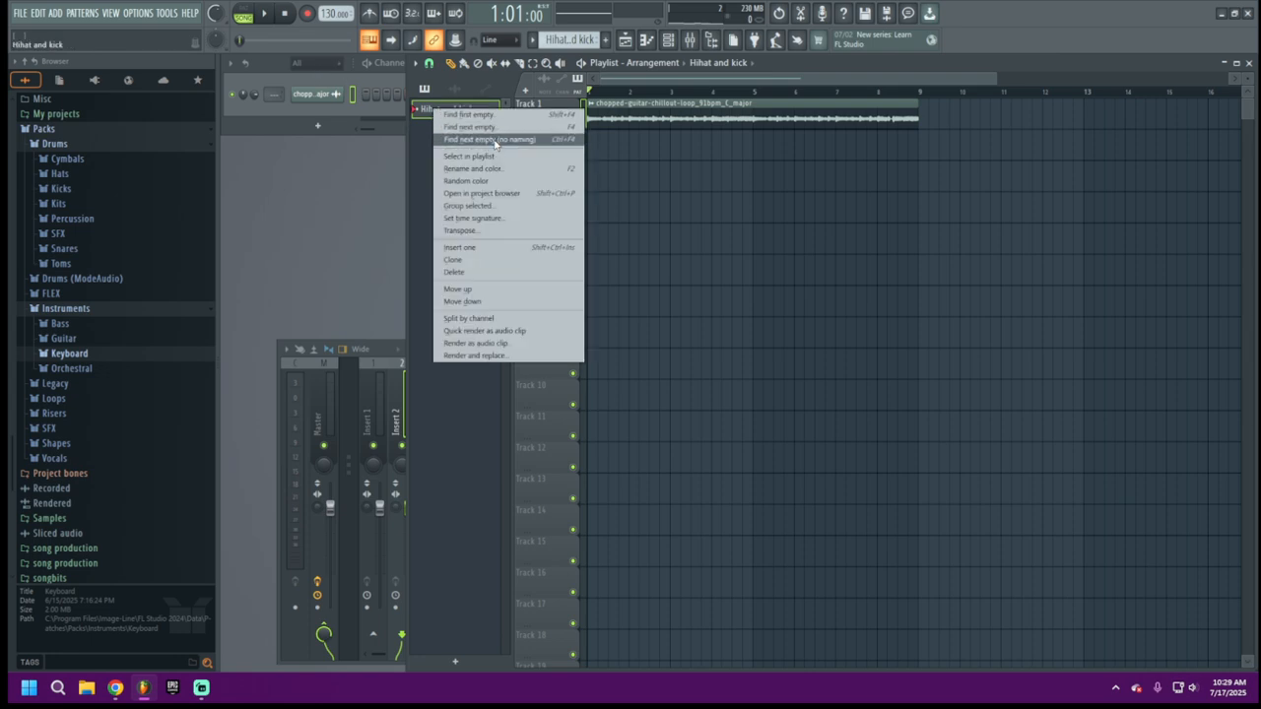
left_click(504, 170)
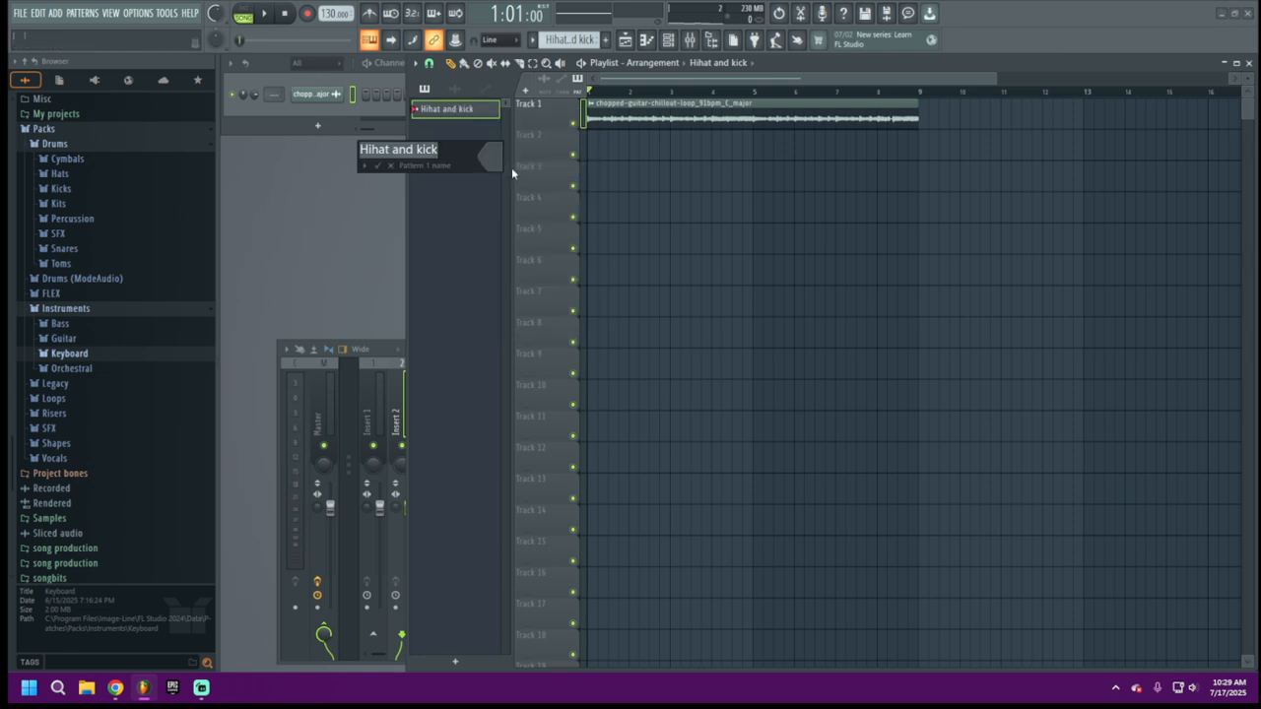
type("Beat")
key("Return")
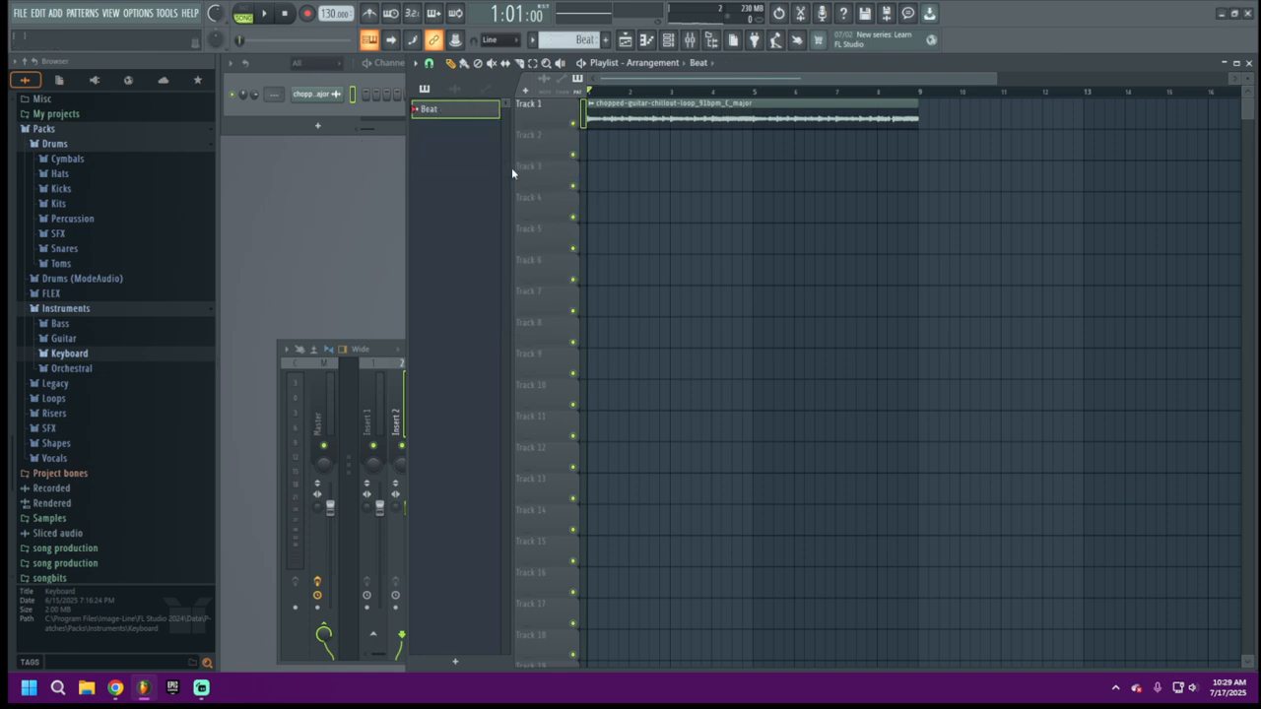
left_click(316, 62)
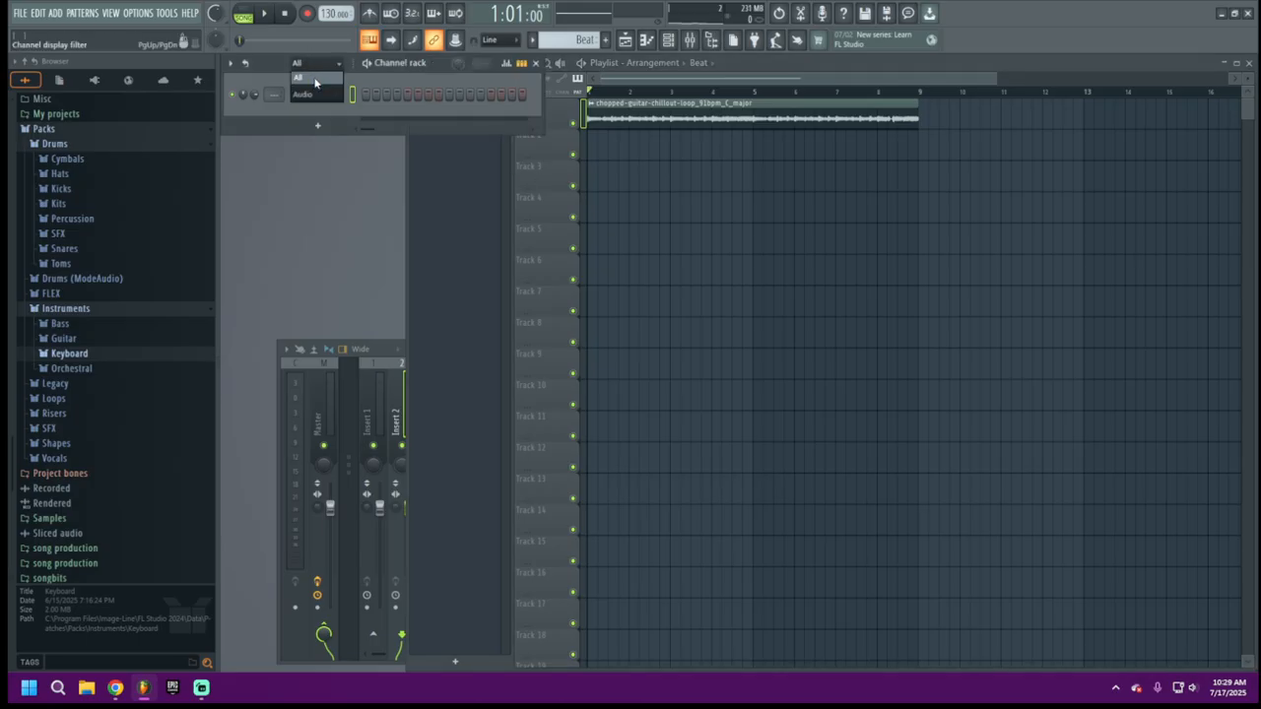
left_click(385, 163)
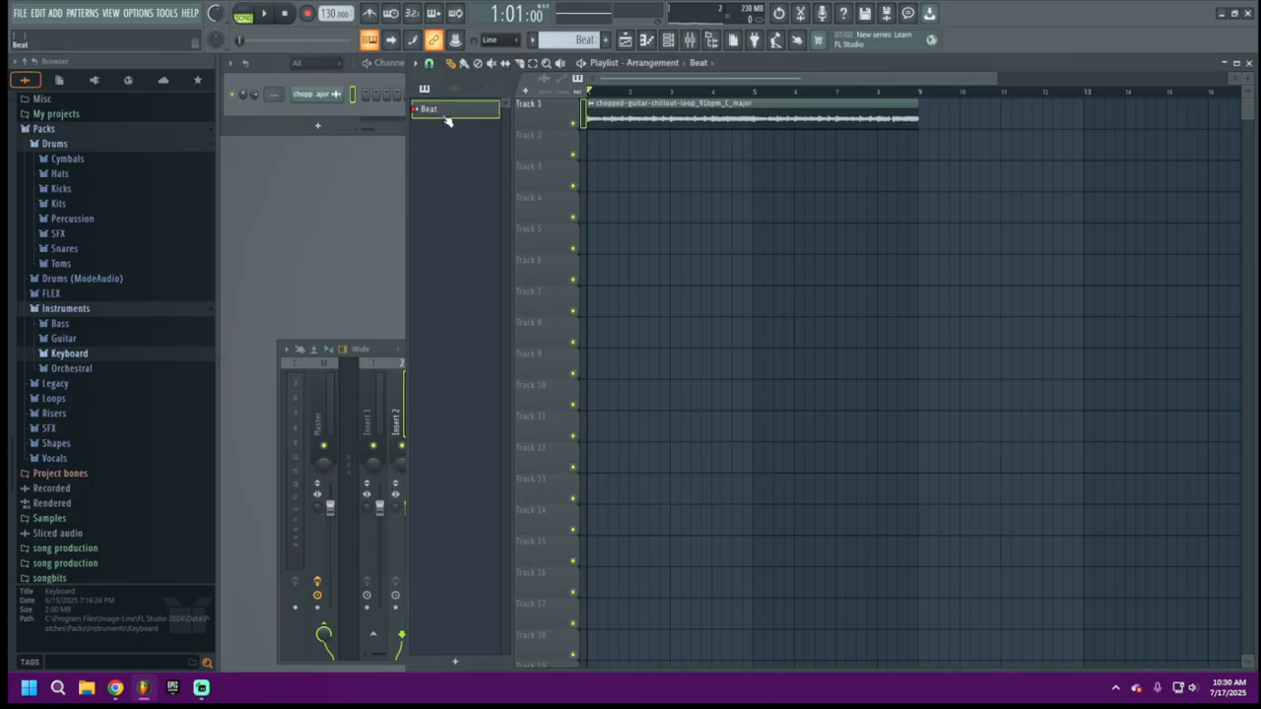
Place two four-bar Beat pattern clips back to back on Track 2, starting at bars 1 and 5 beneath the guitar loop.
left_click(606, 145)
left_click_drag(631, 147, 740, 155)
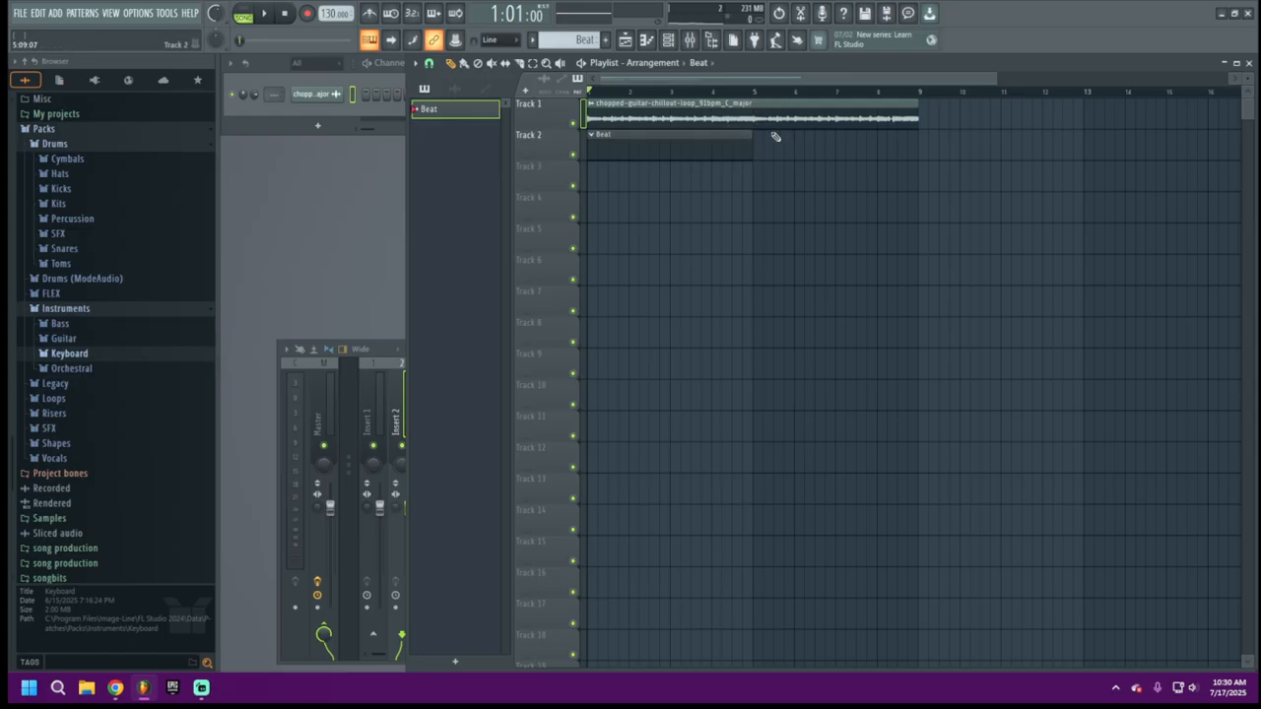
left_click(778, 152)
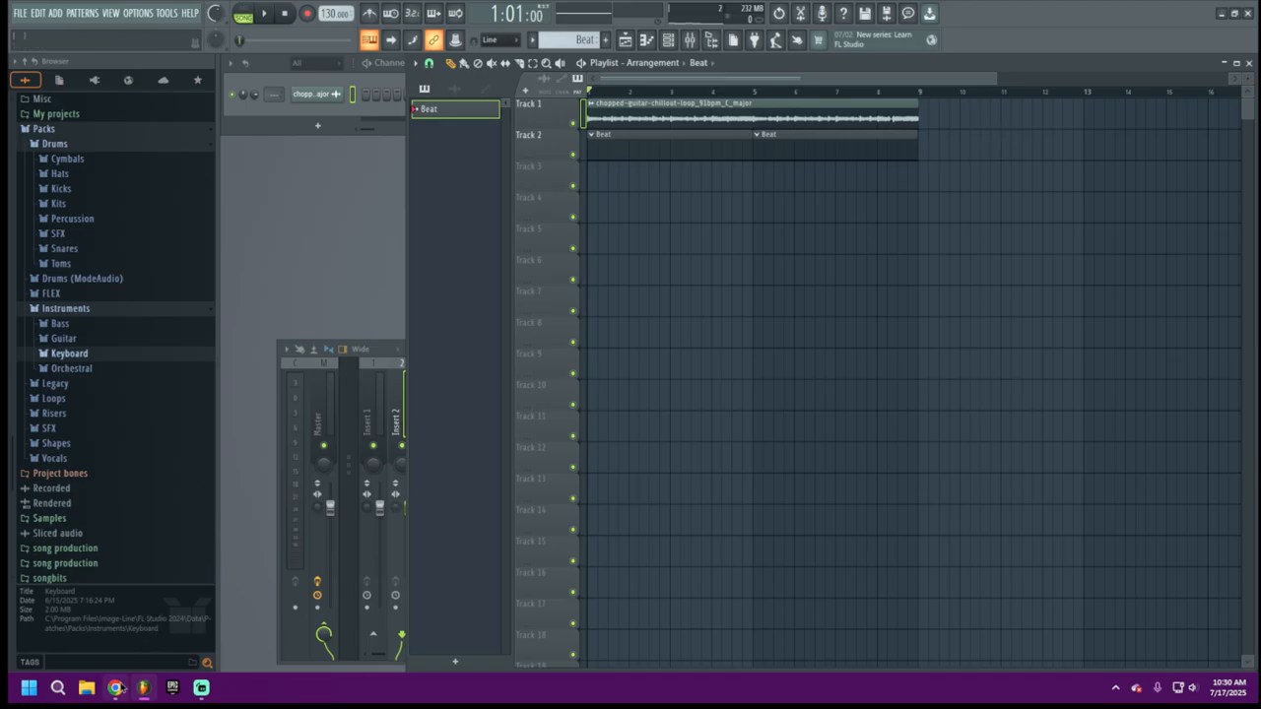
Switch to Sample Focus in the browser and search the samples for 808.
left_click(116, 686)
left_click(489, 133)
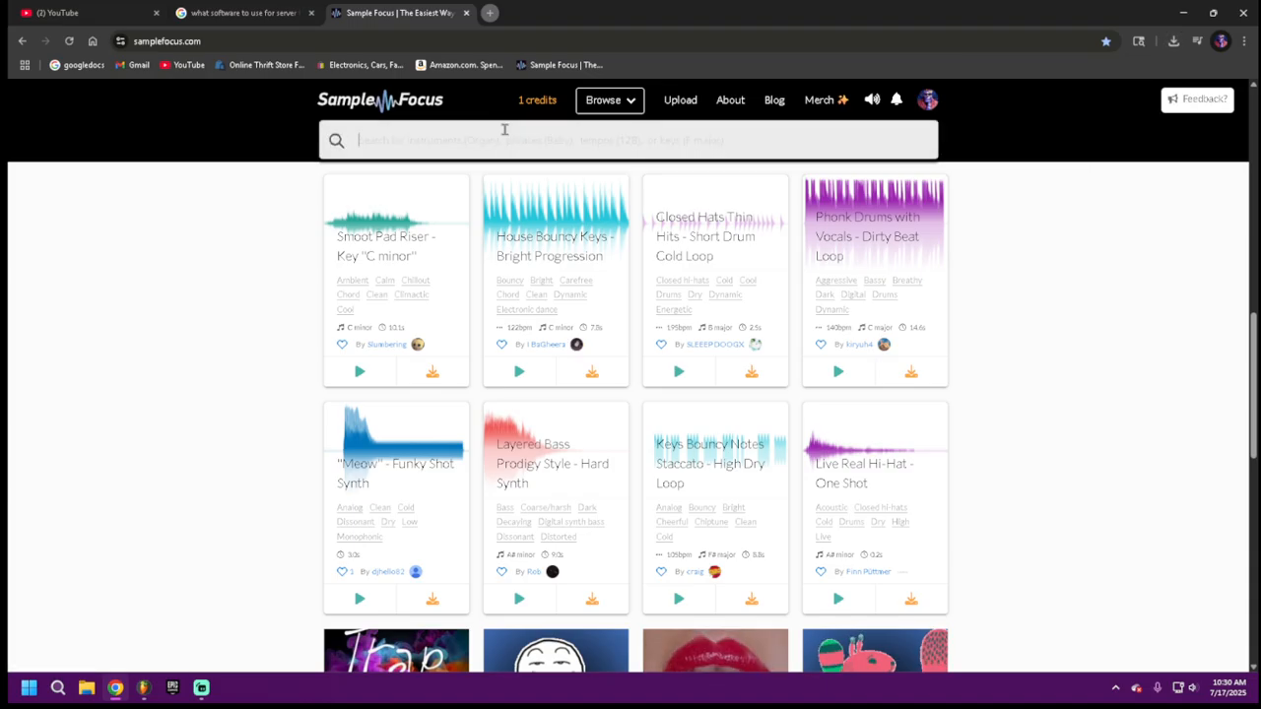
type("808")
key("Return")
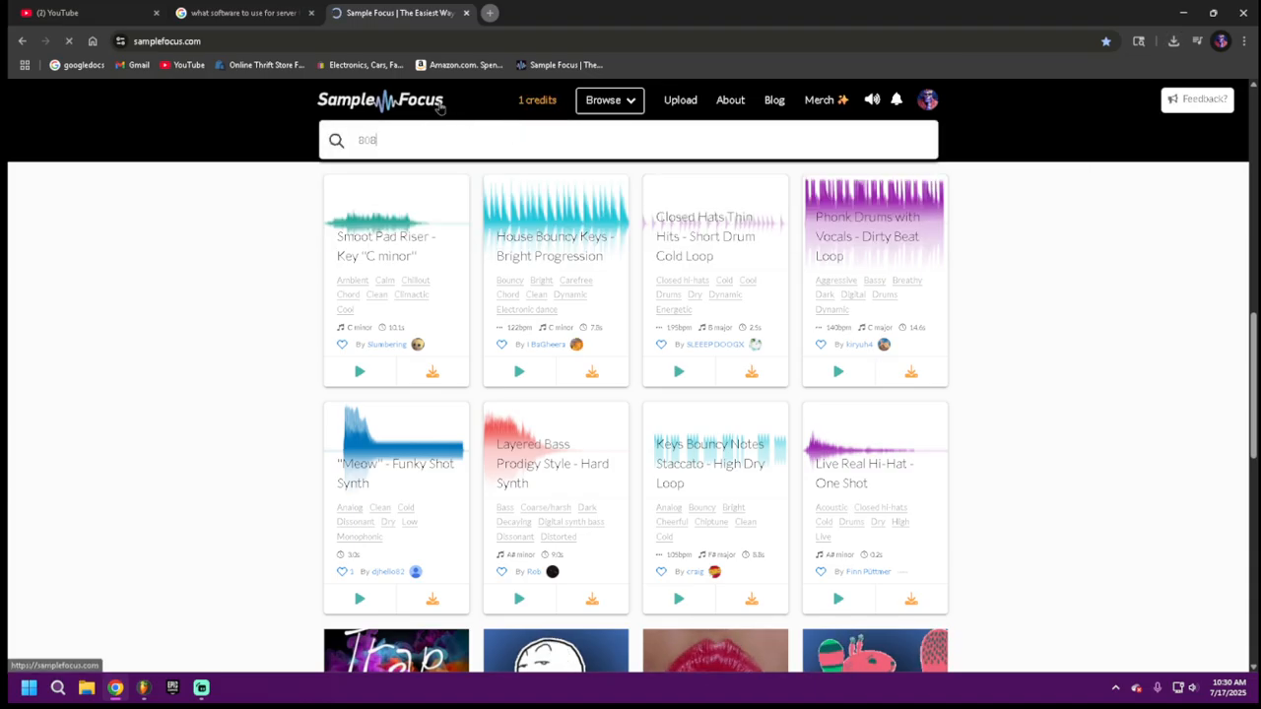
Audition 808 search results, including 808 Drill Bass, Very Fat 808, Hard 808 Bass, 808 Bass - Bang and Bass - Detroit 808.
scroll(260, 202, "down", 3)
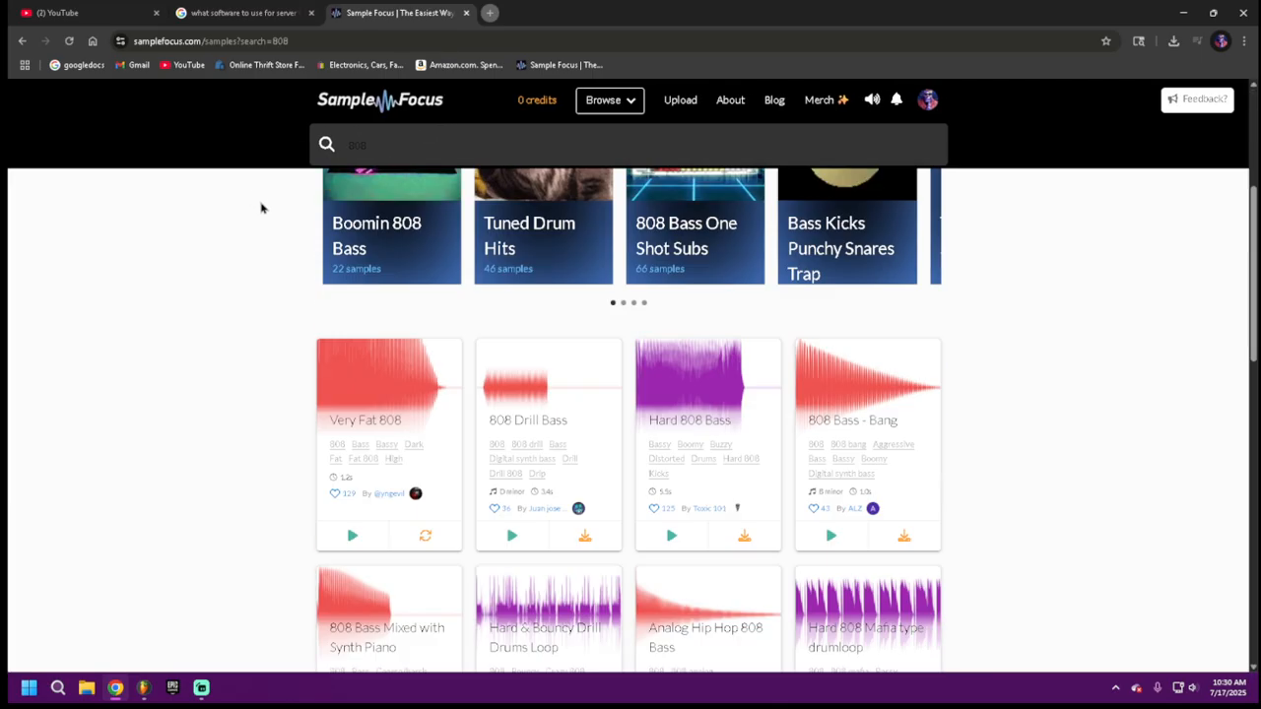
left_click(387, 392)
left_click(583, 412)
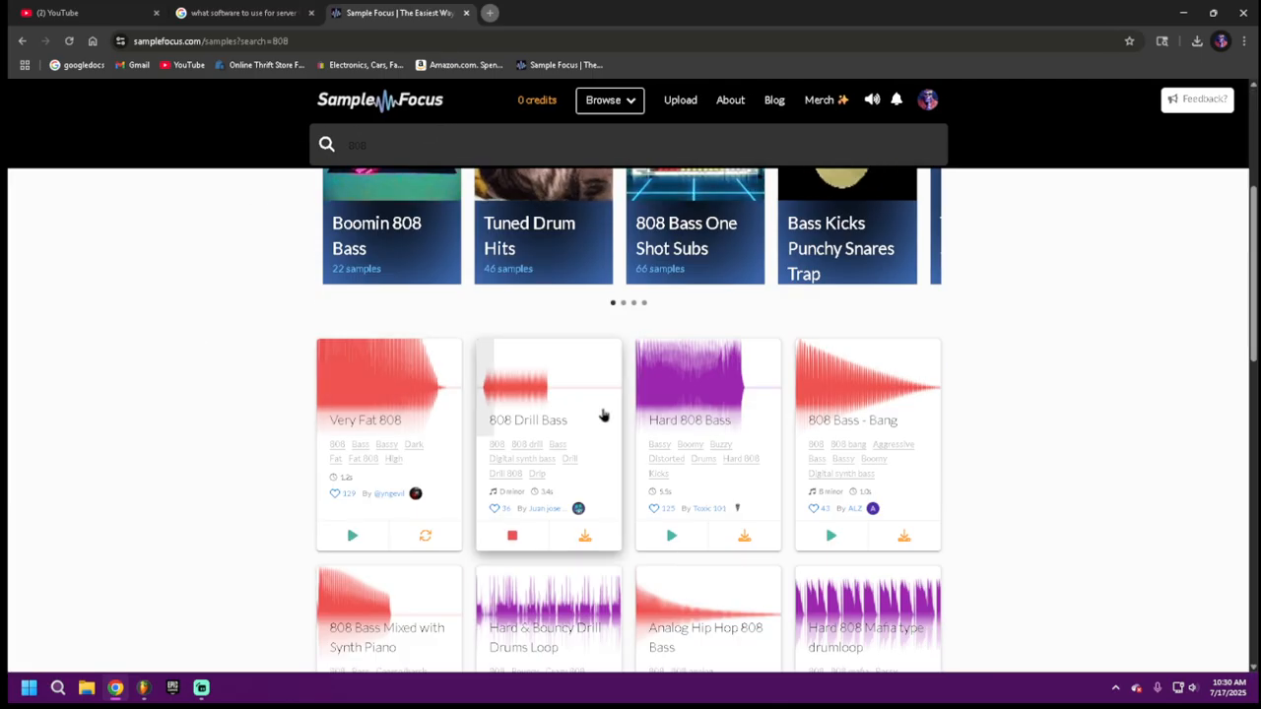
left_click(354, 537)
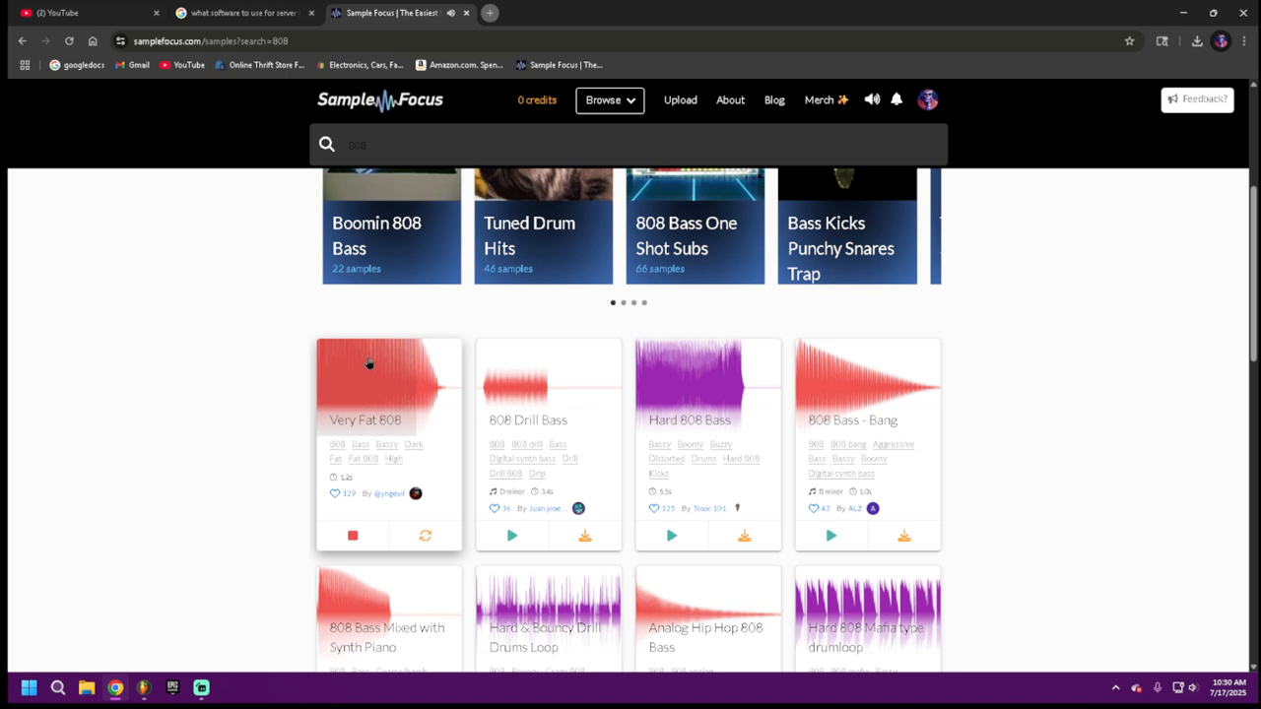
left_click(695, 370)
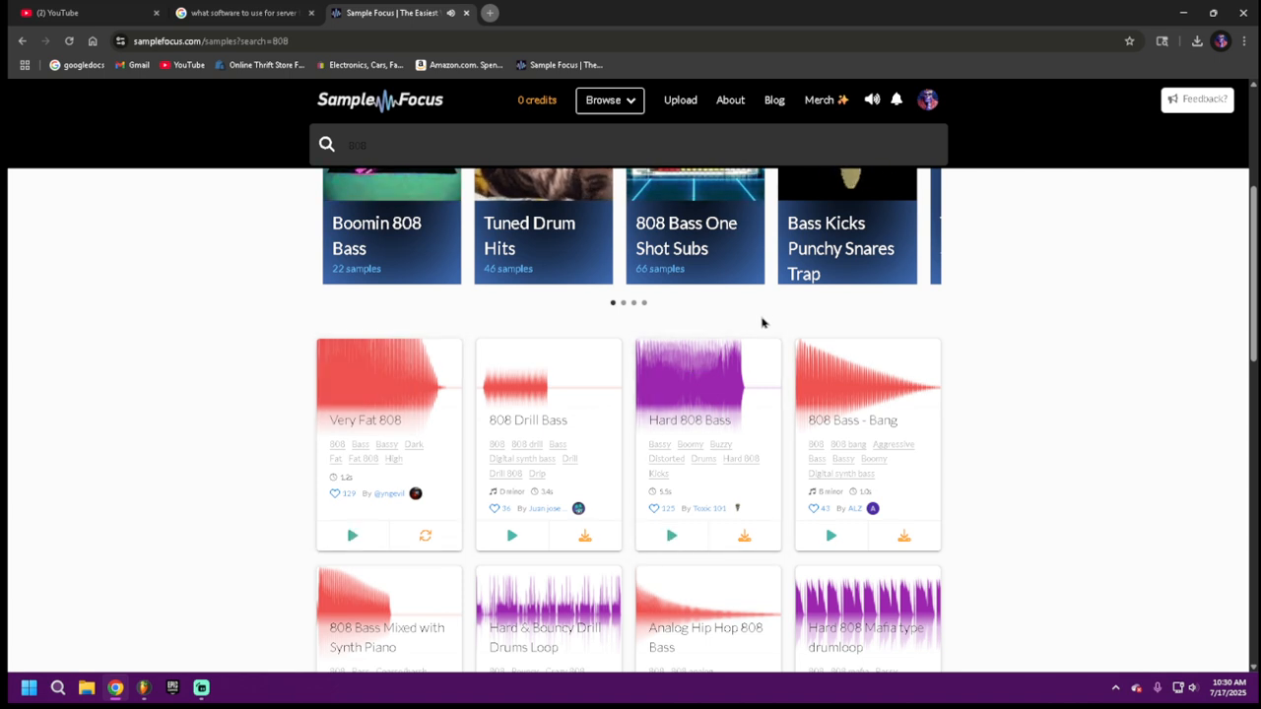
left_click(840, 374)
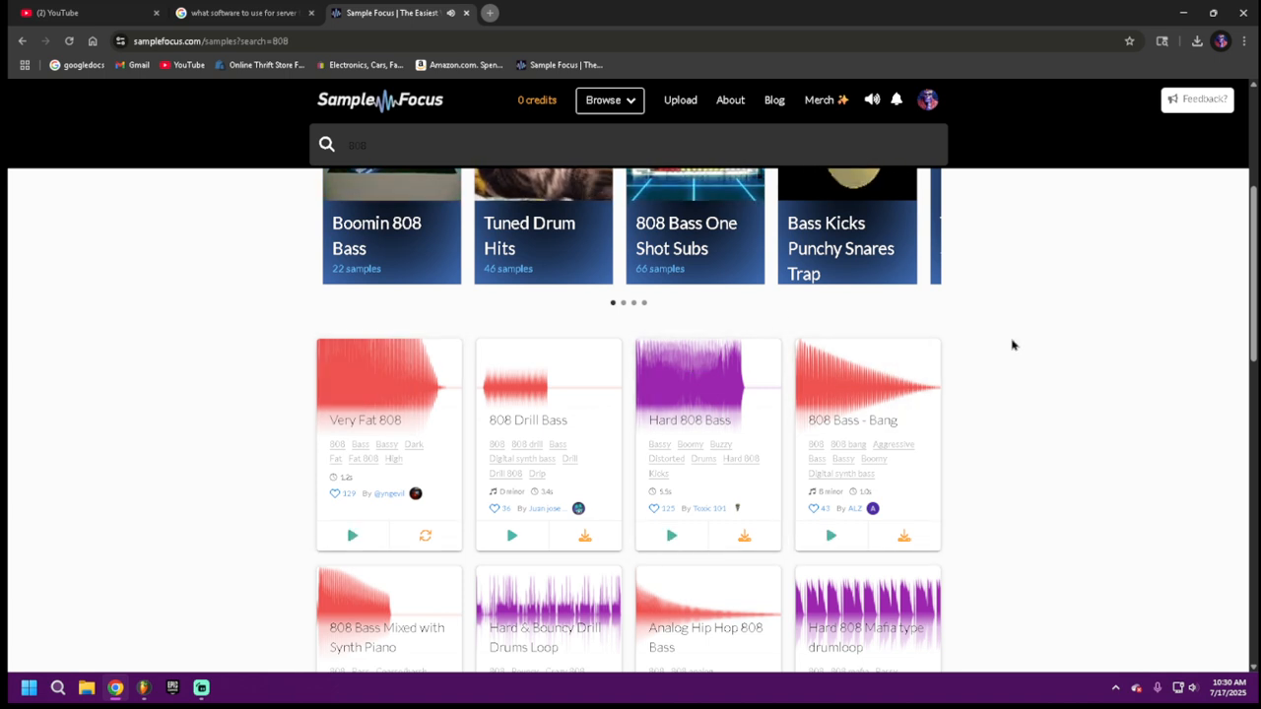
scroll(1003, 480, "down", 3)
left_click(858, 524)
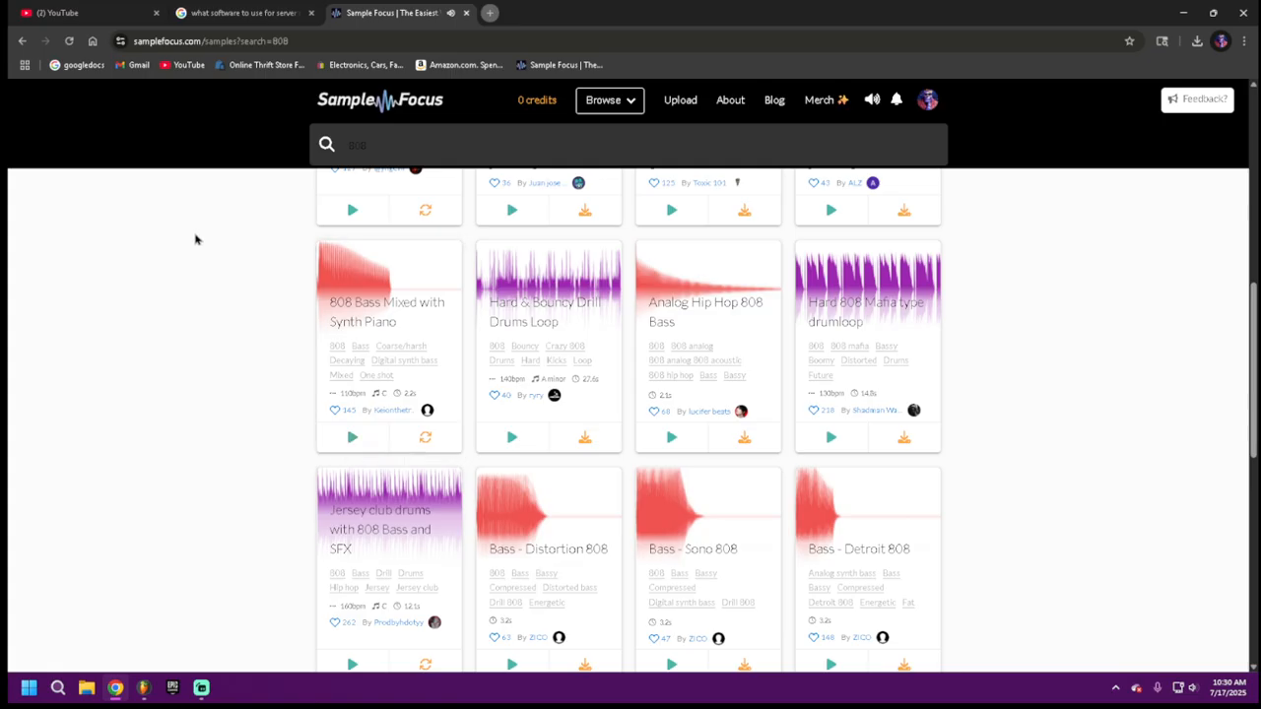
Search the samples for clap and preview the Big clap and Noisy Clap results.
scroll(197, 242, "up", 3)
left_click(397, 137)
type("clap")
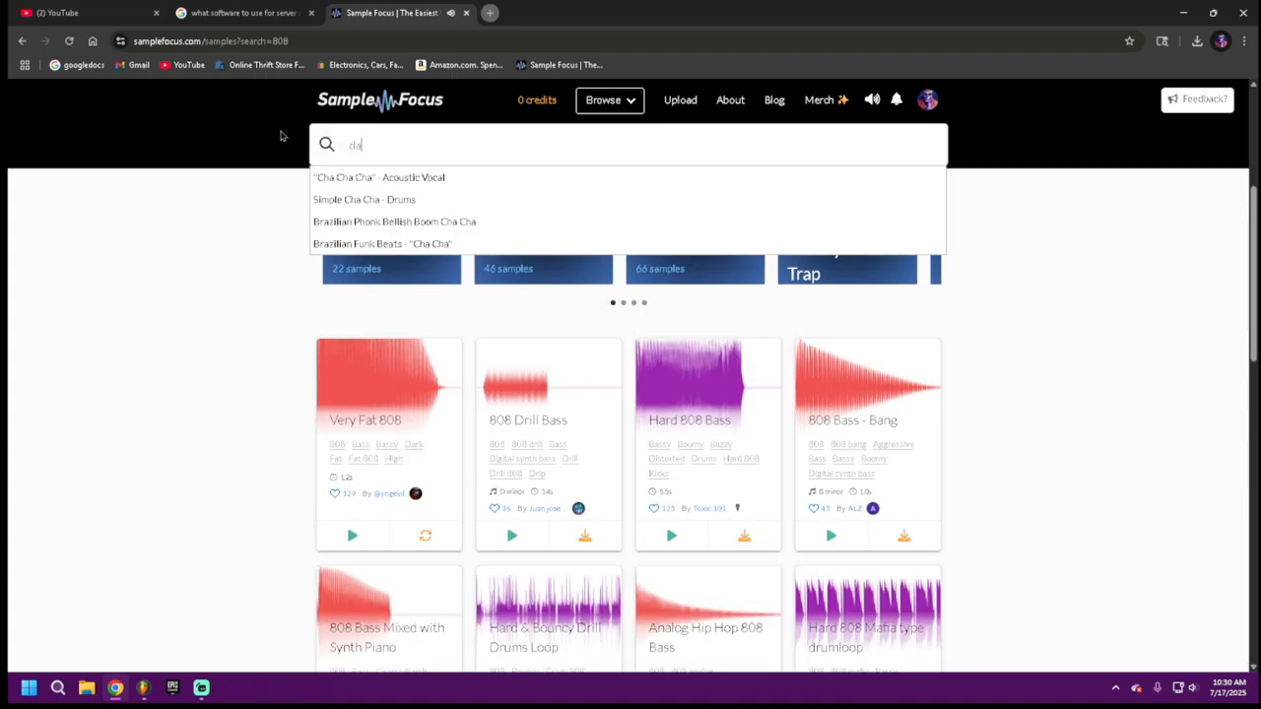
key("Return")
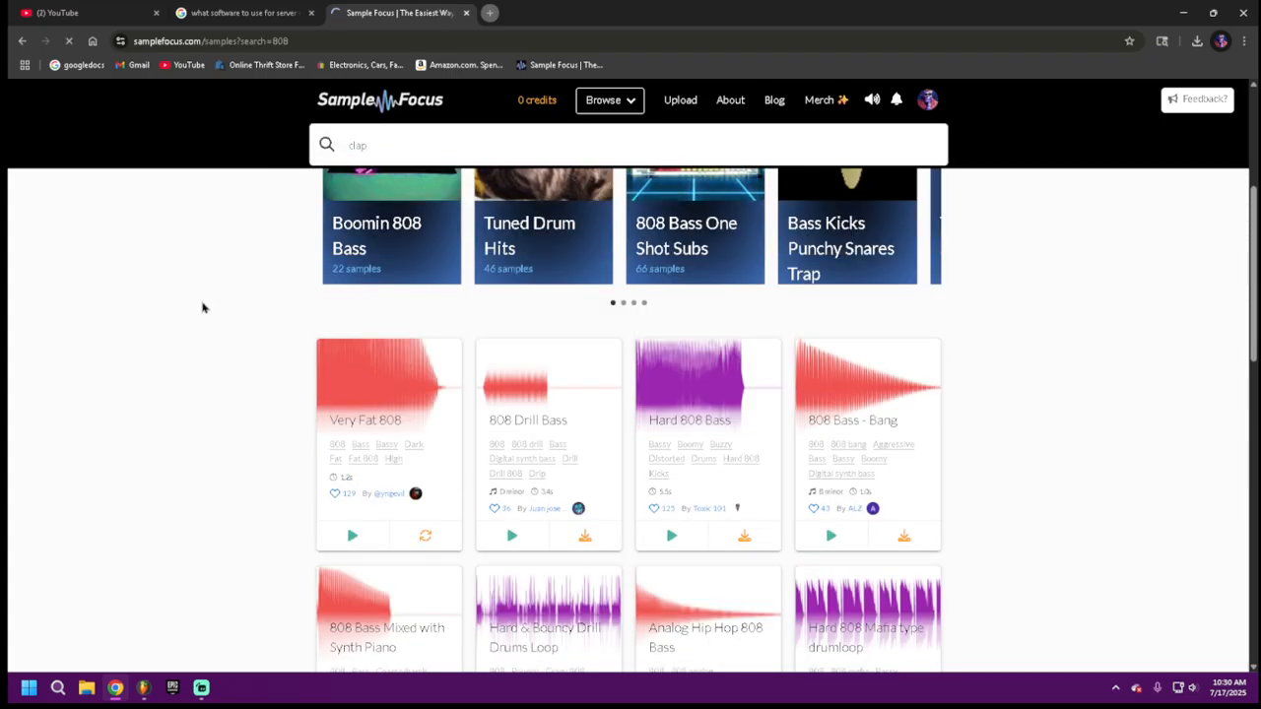
scroll(247, 414, "down", 2)
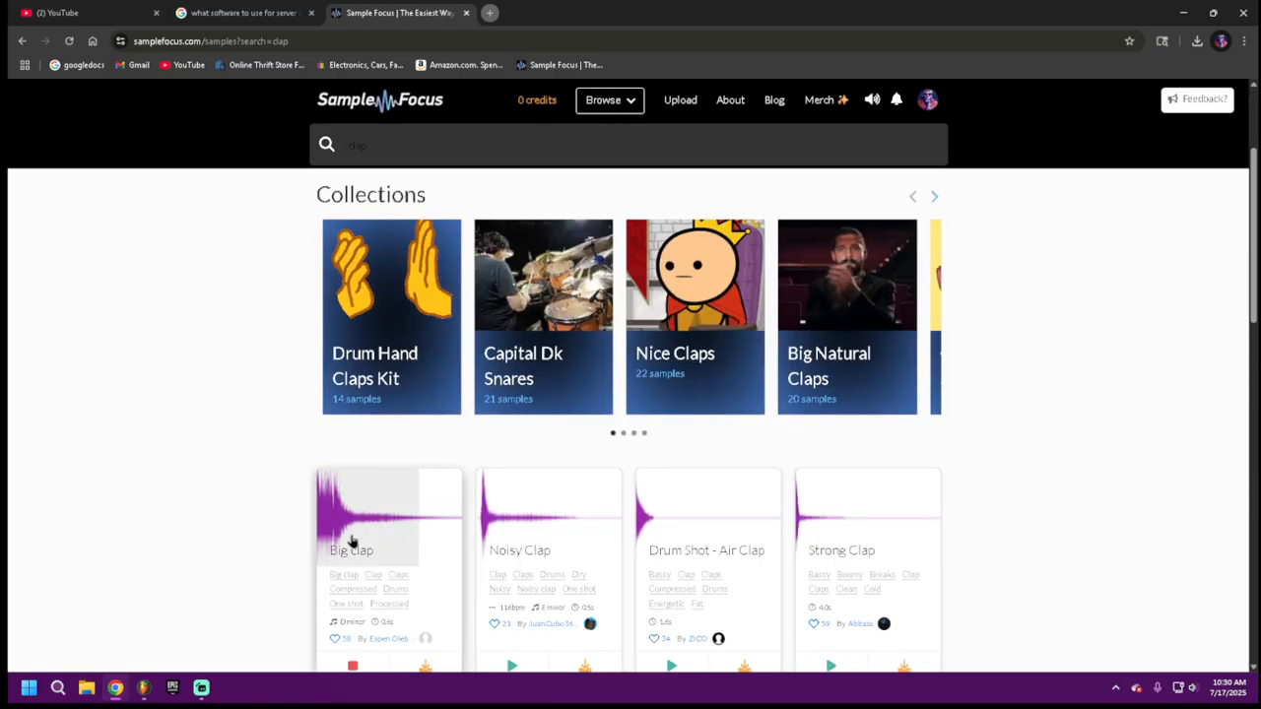
mouse_move(545, 548)
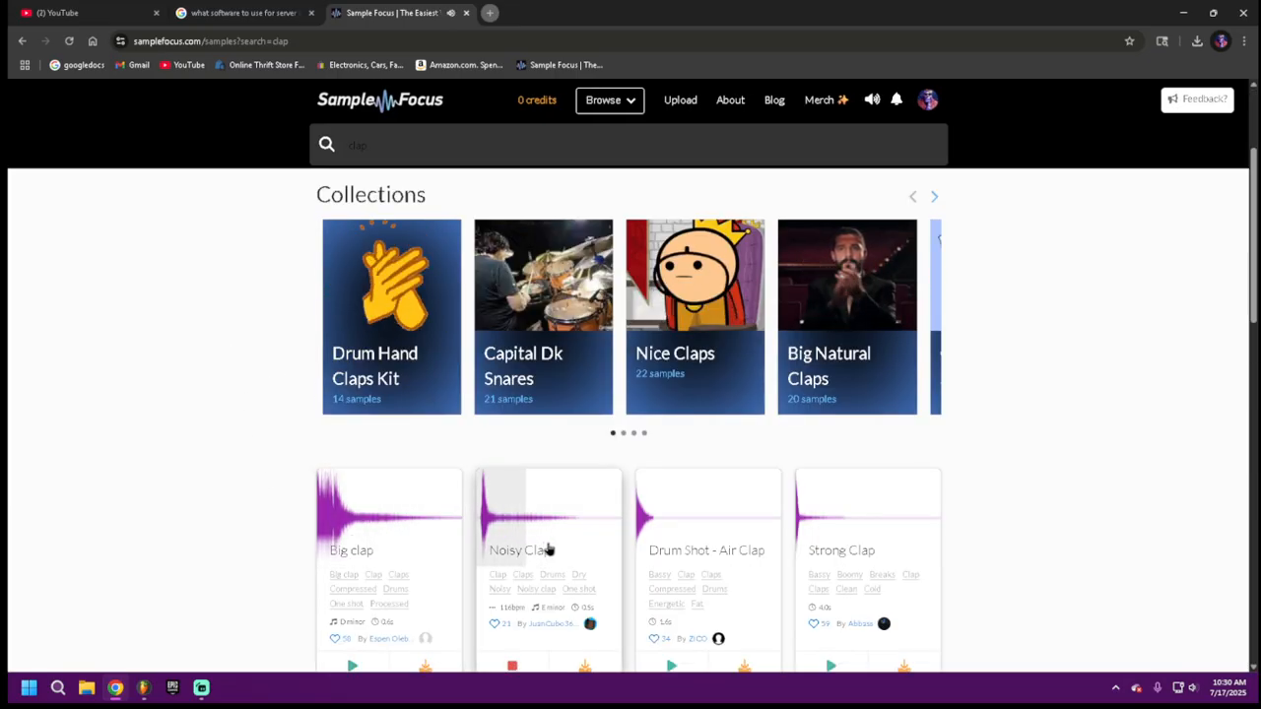
Search the samples for hihat and preview results such as Fast Hi-Hats and Short & Bouncy Hi Hat One Shot.
scroll(842, 526, "down", 3)
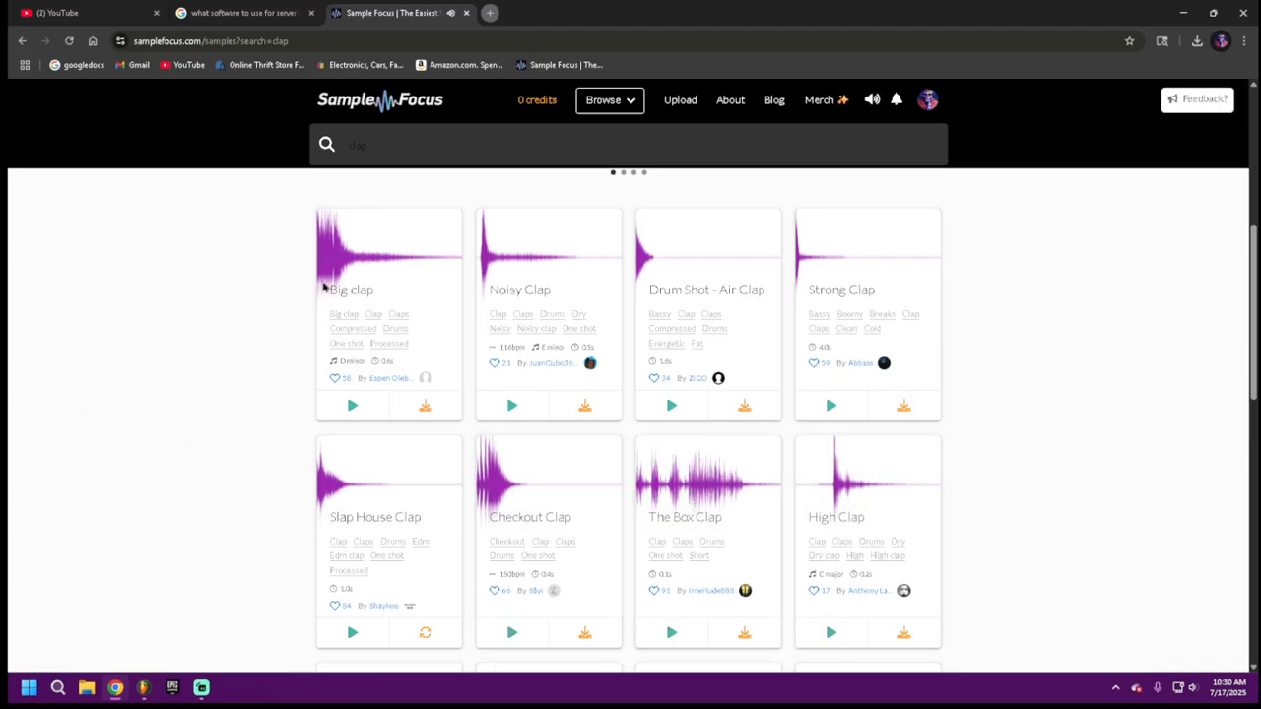
left_click(388, 146)
type("hihat")
key("Return")
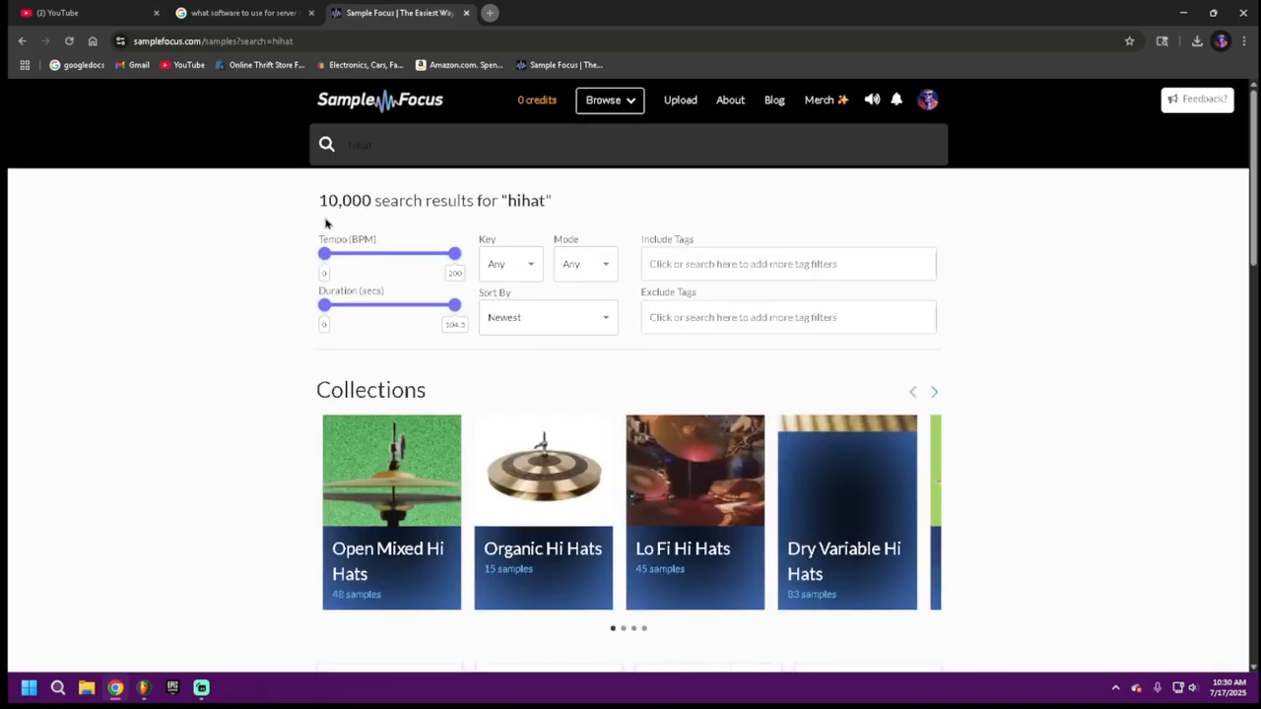
scroll(332, 219, "down", 3)
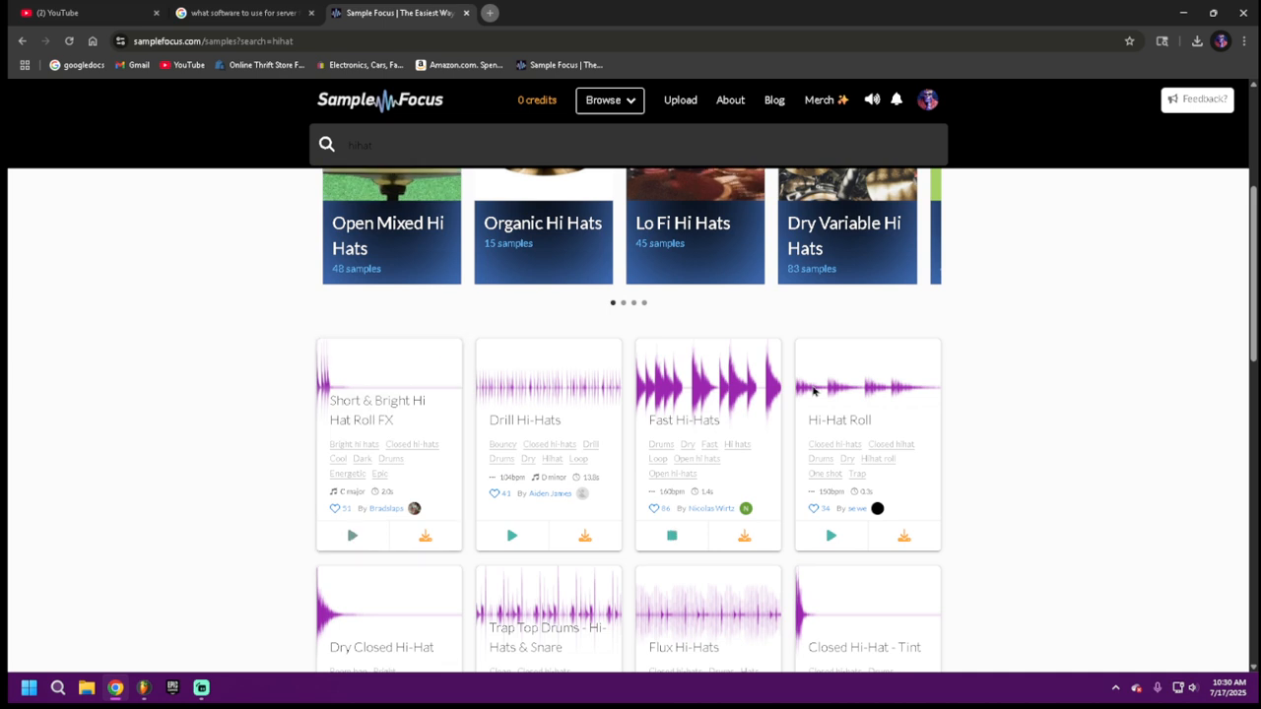
scroll(226, 431, "down", 3)
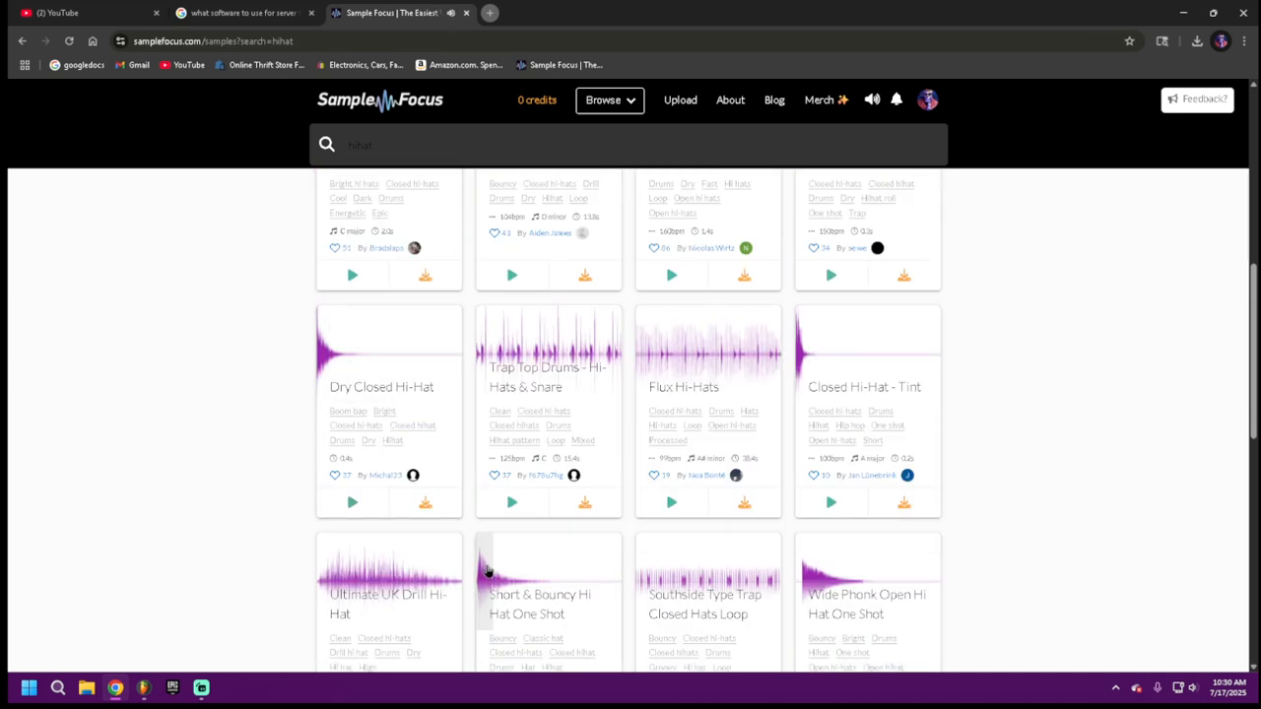
mouse_move(518, 579)
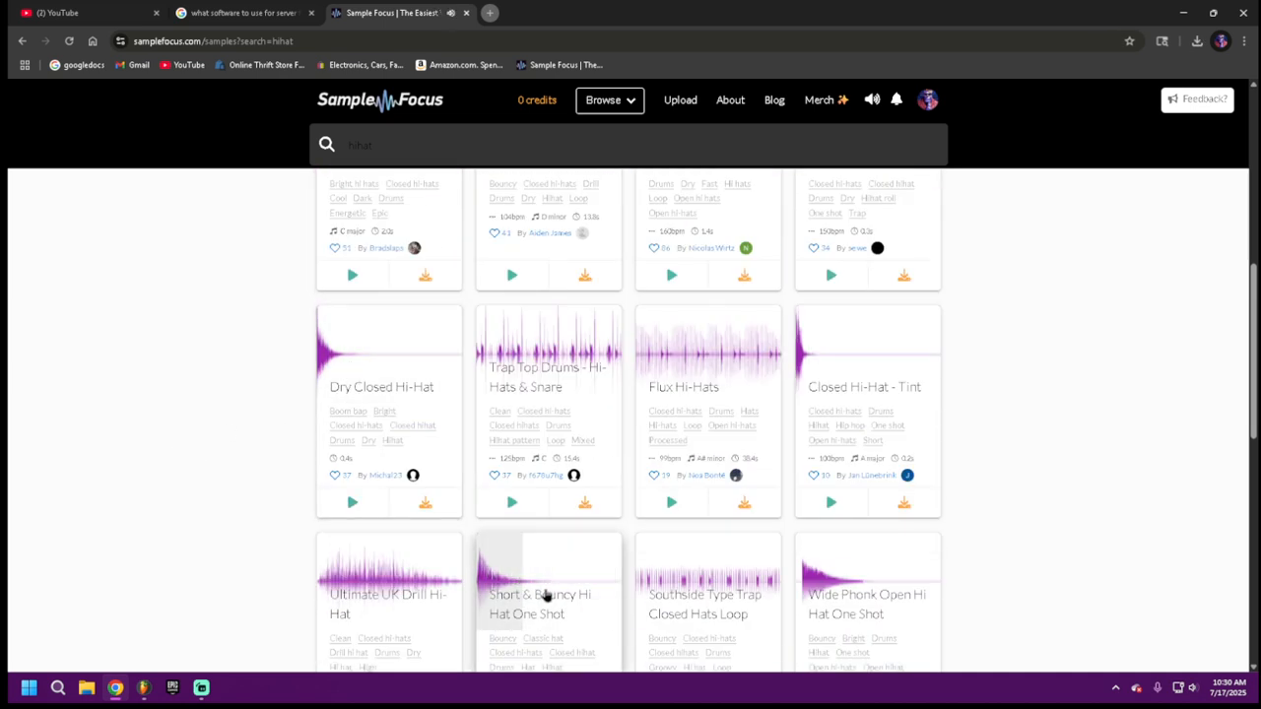
mouse_move(854, 366)
Search the samples for kick and preview results including Dry Low Kick and Trap basic kick.
scroll(1024, 253, "up", 10)
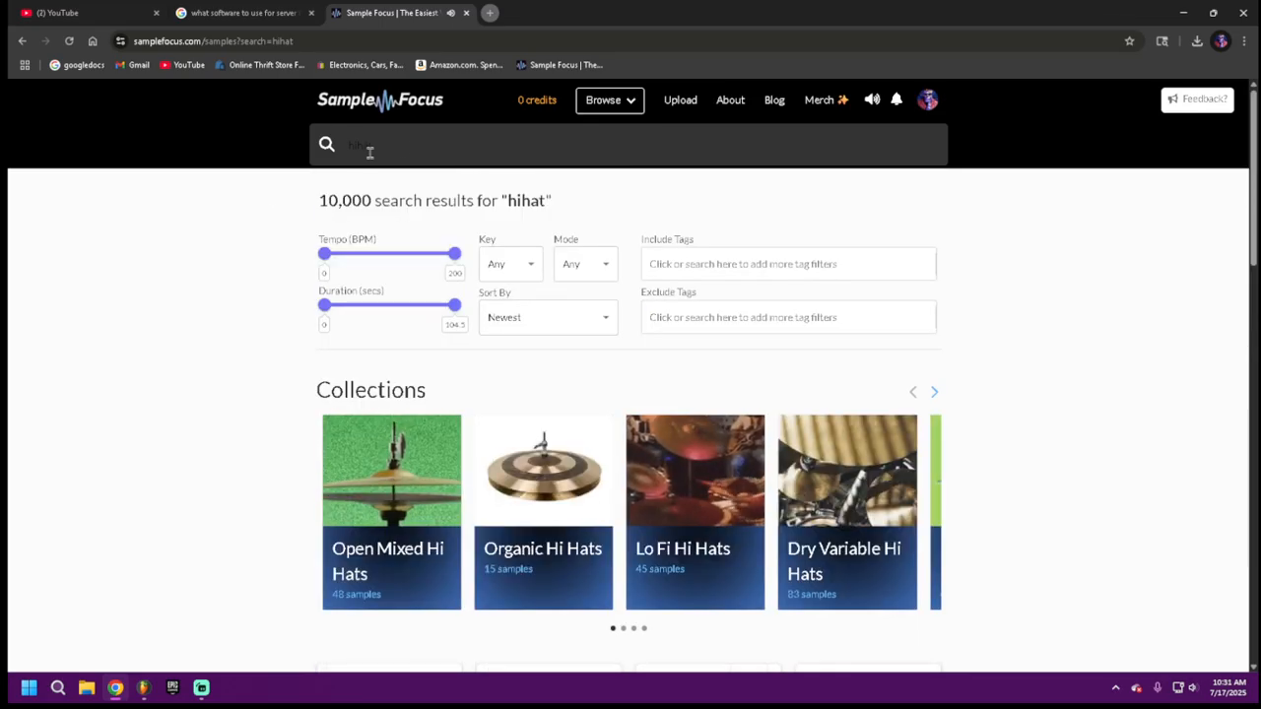
left_click(340, 148)
type("kick")
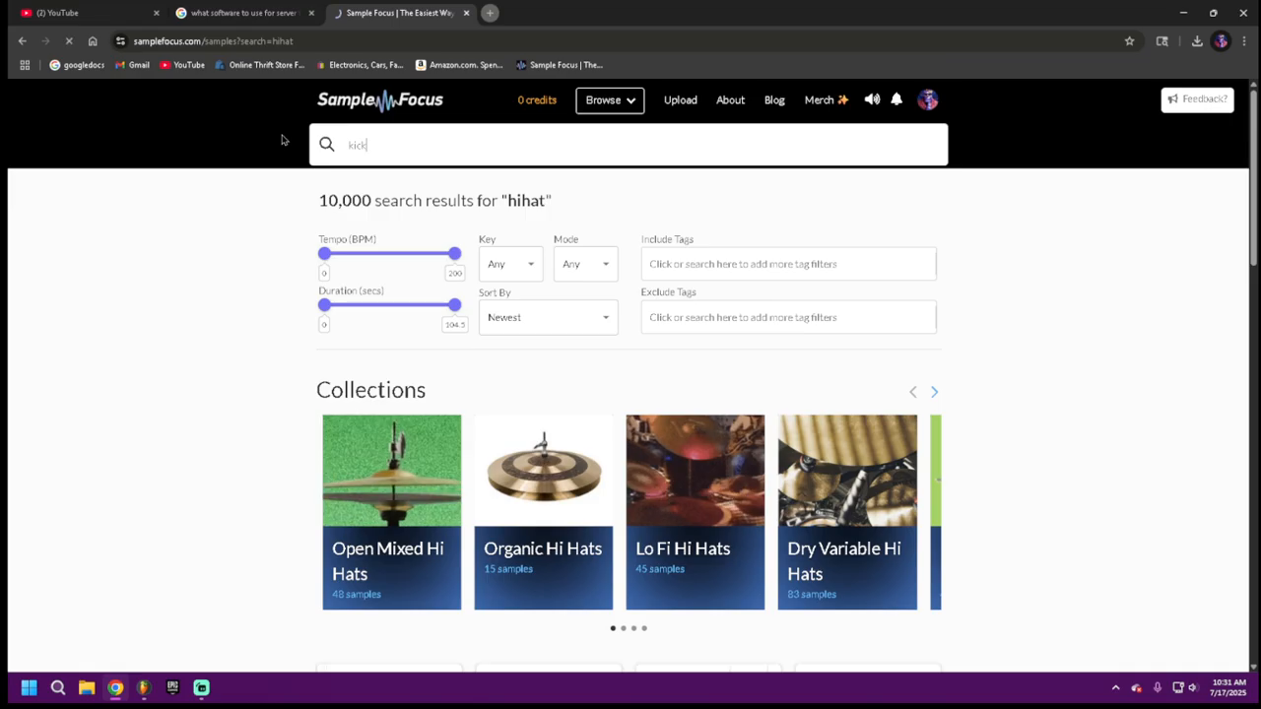
key("Return")
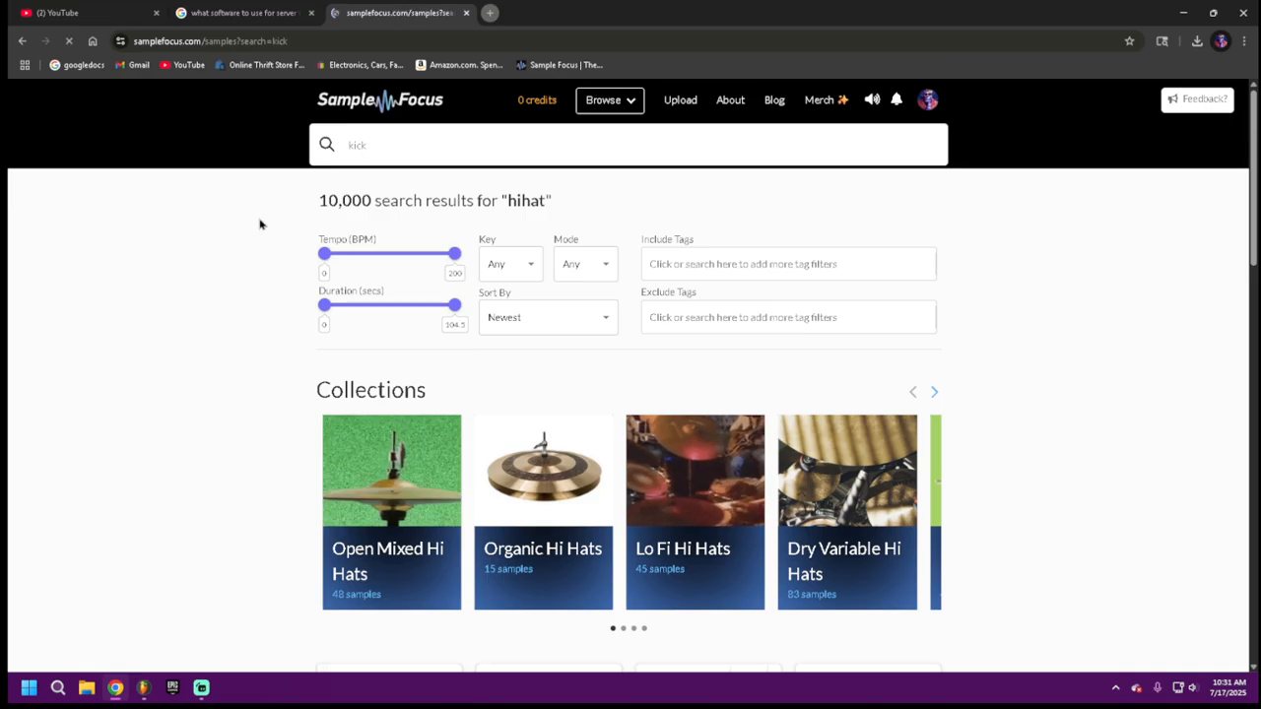
scroll(239, 345, "down", 4)
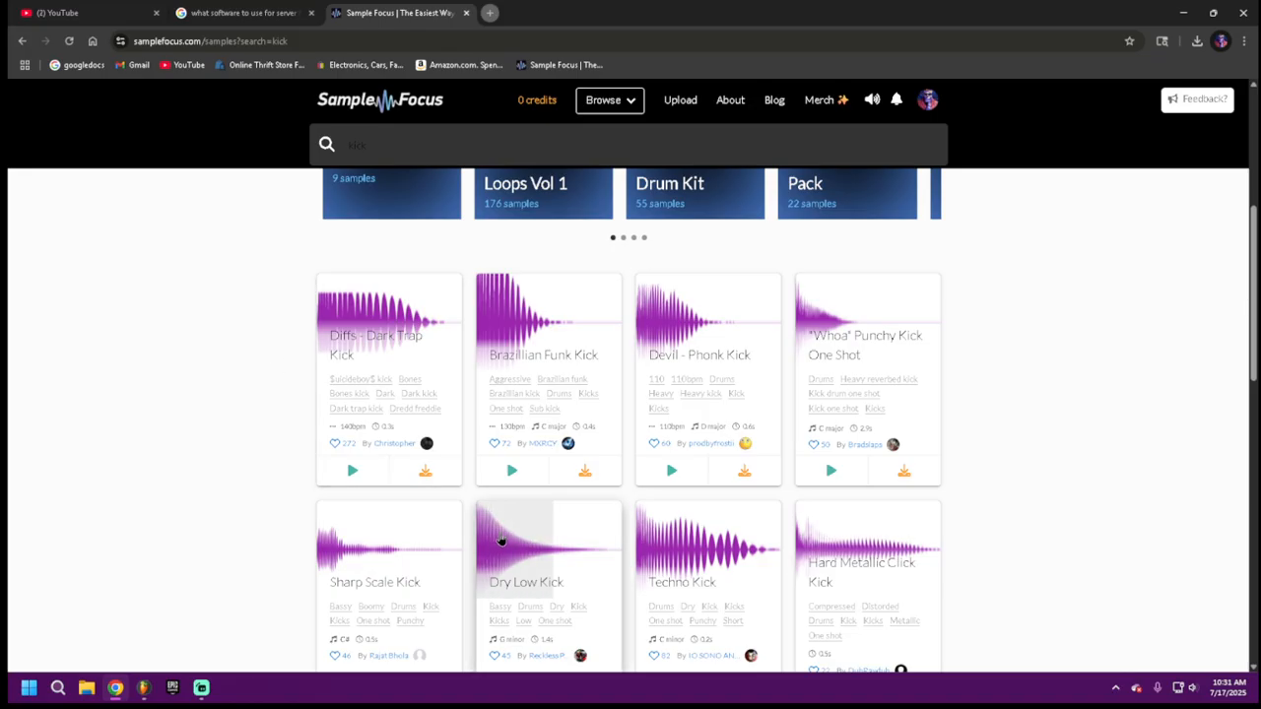
scroll(252, 535, "down", 5)
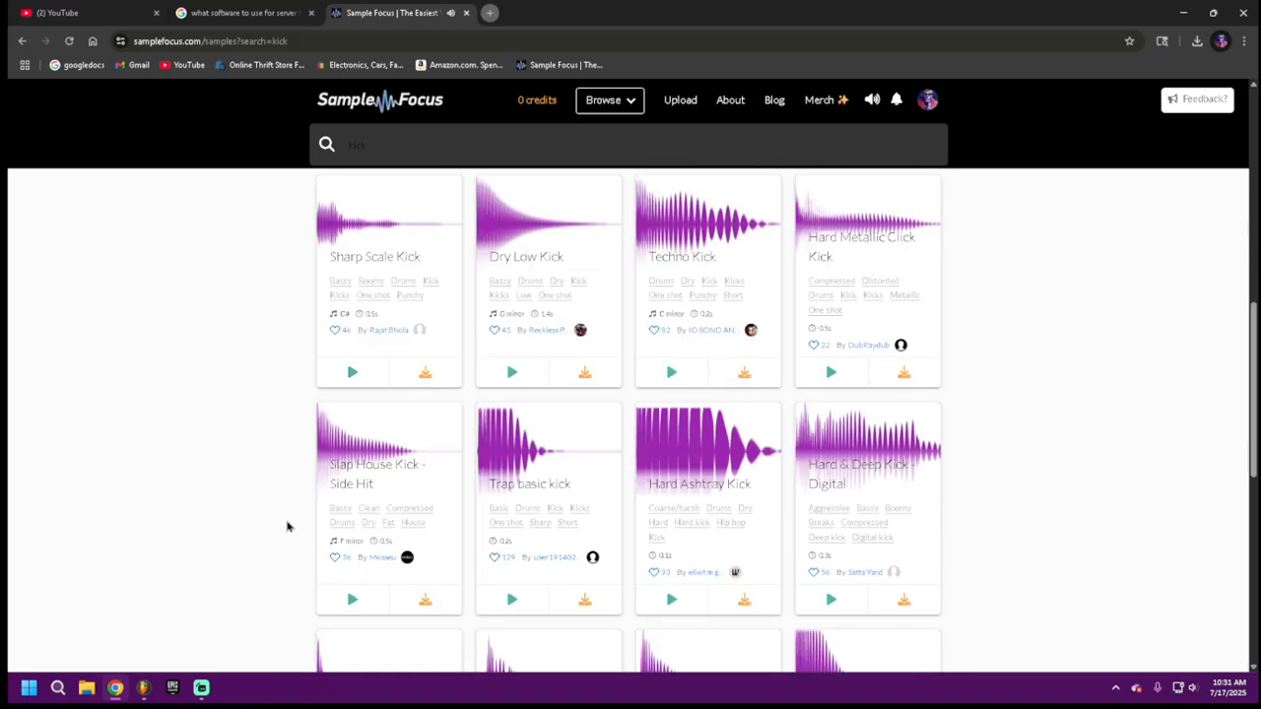
scroll(530, 461, "down", 4)
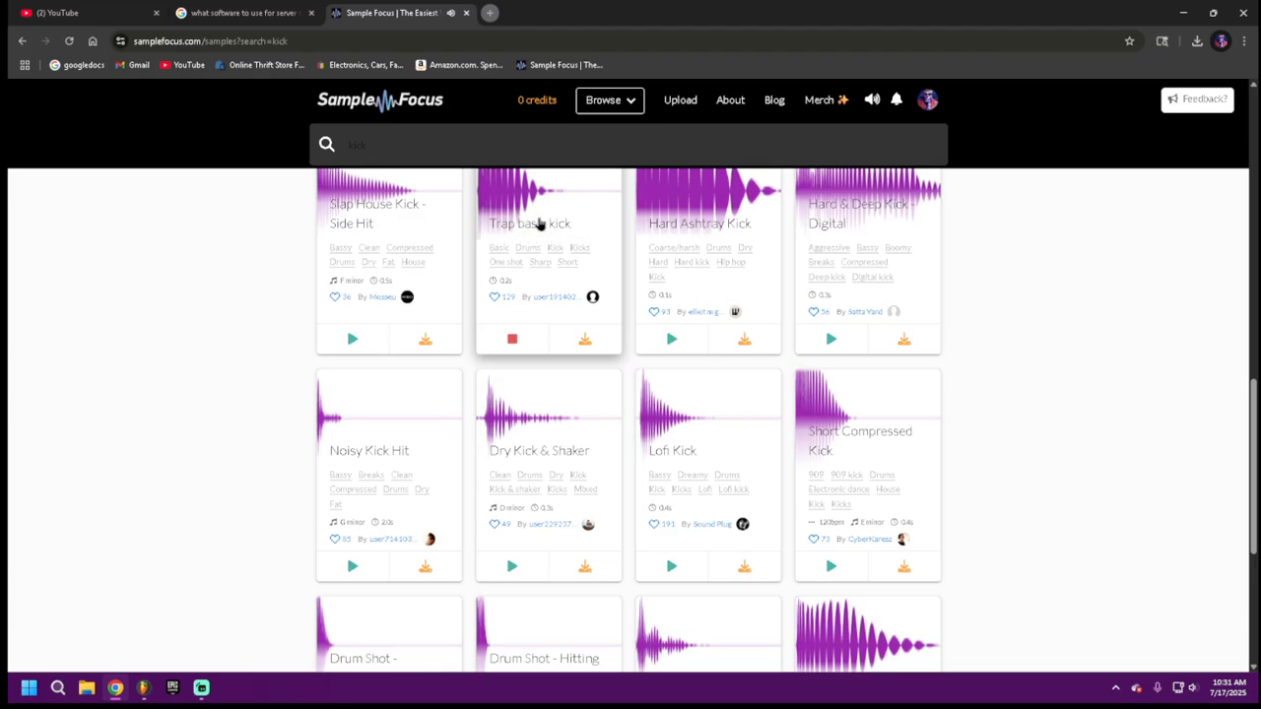
Search the samples for open hat and preview the Cut - Open Hi-Hat result.
scroll(177, 295, "up", 10)
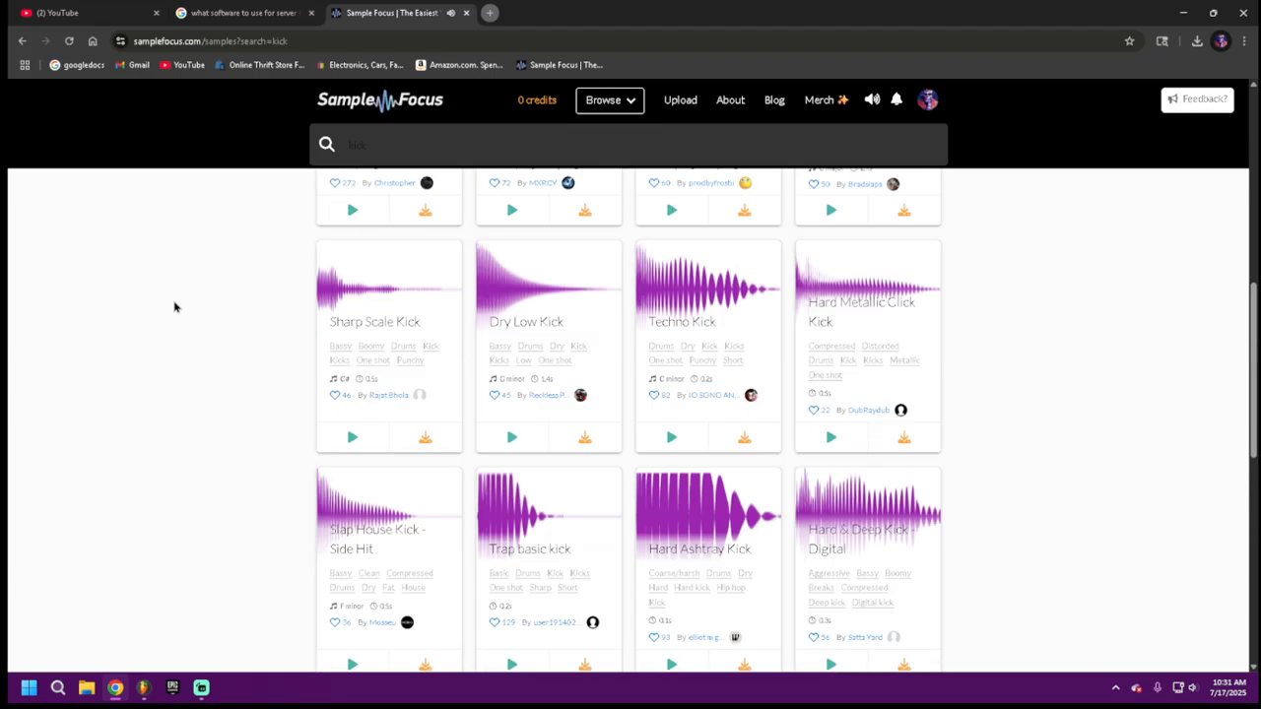
left_click(406, 140)
type("open hat")
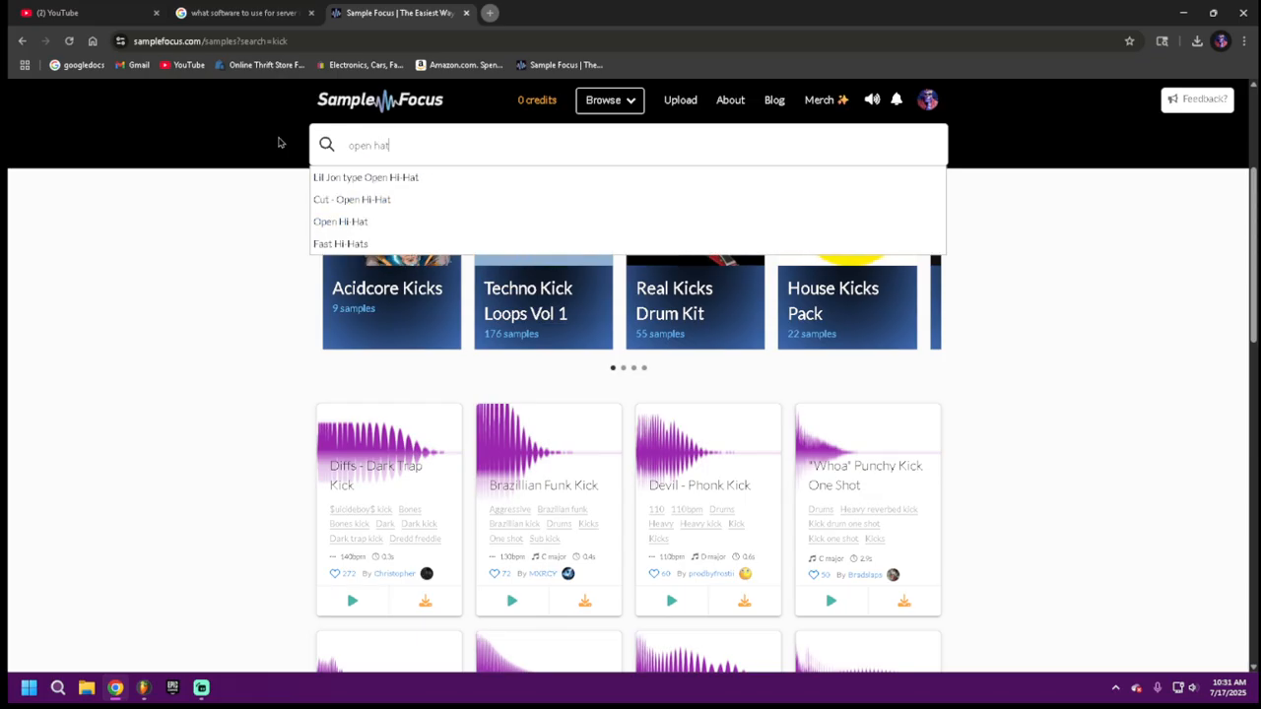
key("Return")
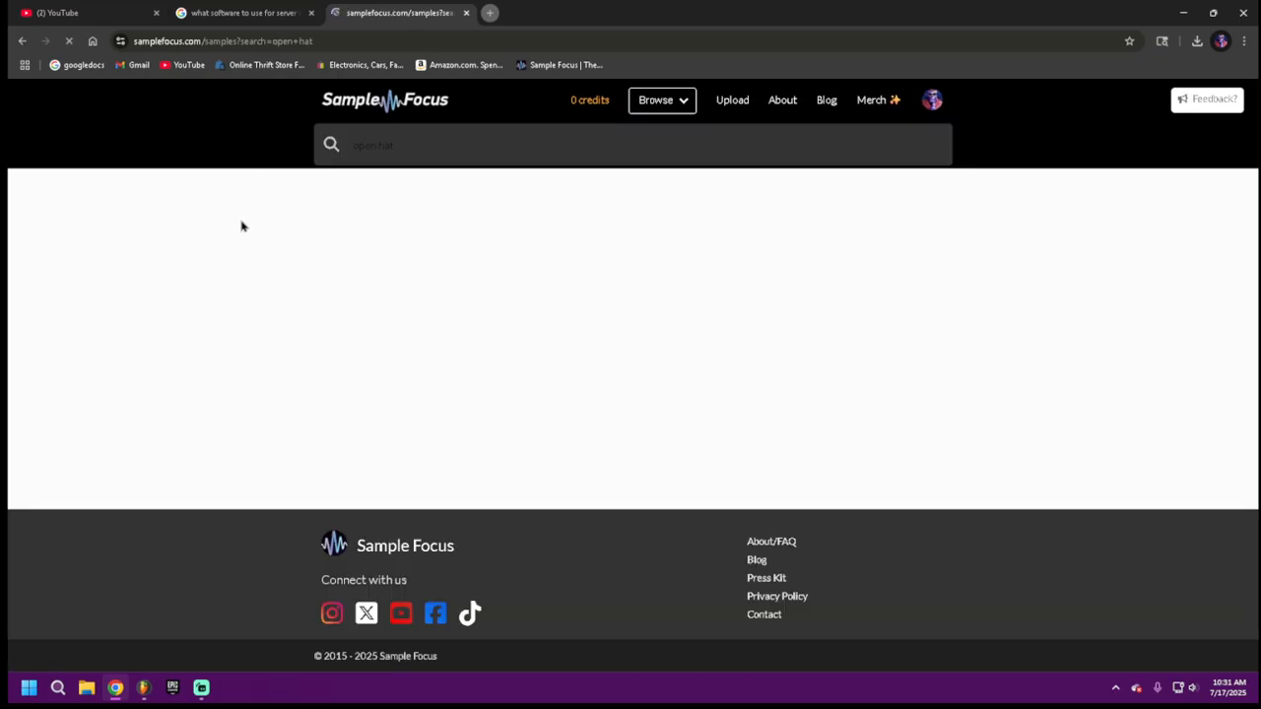
scroll(263, 367, "down", 2)
scroll(262, 368, "down", 4)
left_click(517, 355)
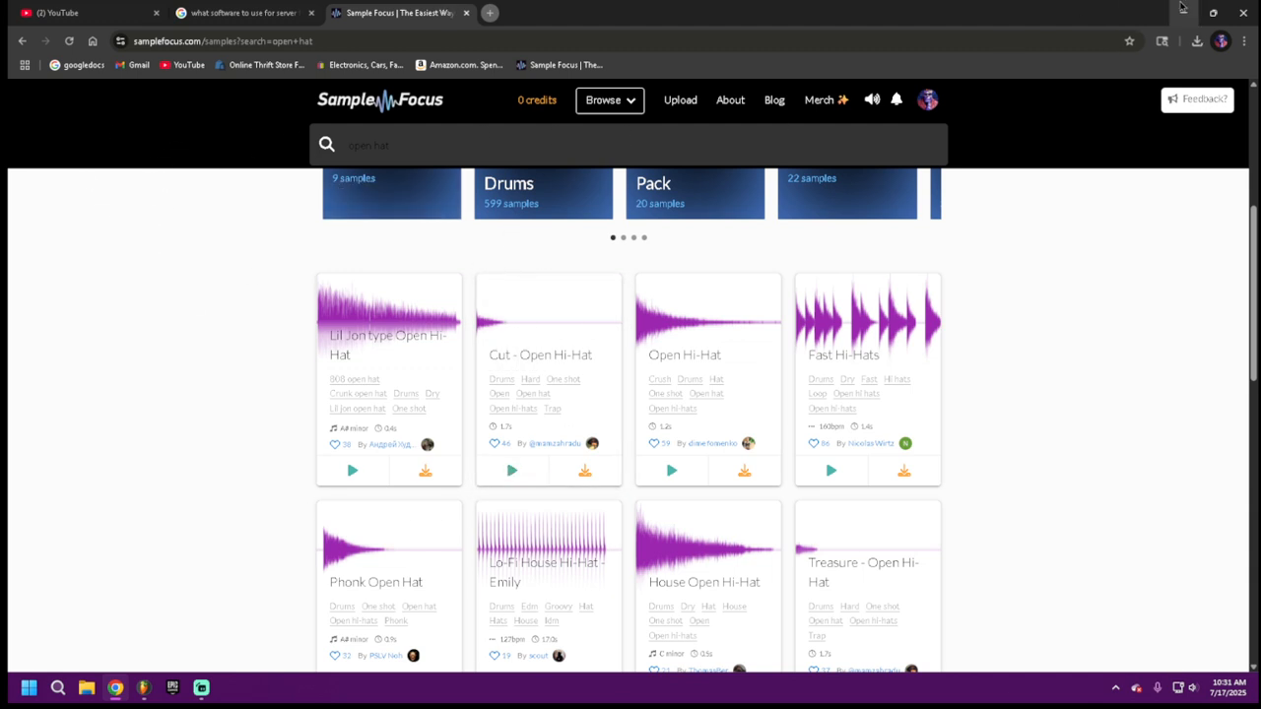
Try to bring the downloaded chopped-guitar-chillout-loop file from Chrome's download history into FL Studio's Channel rack.
left_click(1182, 10)
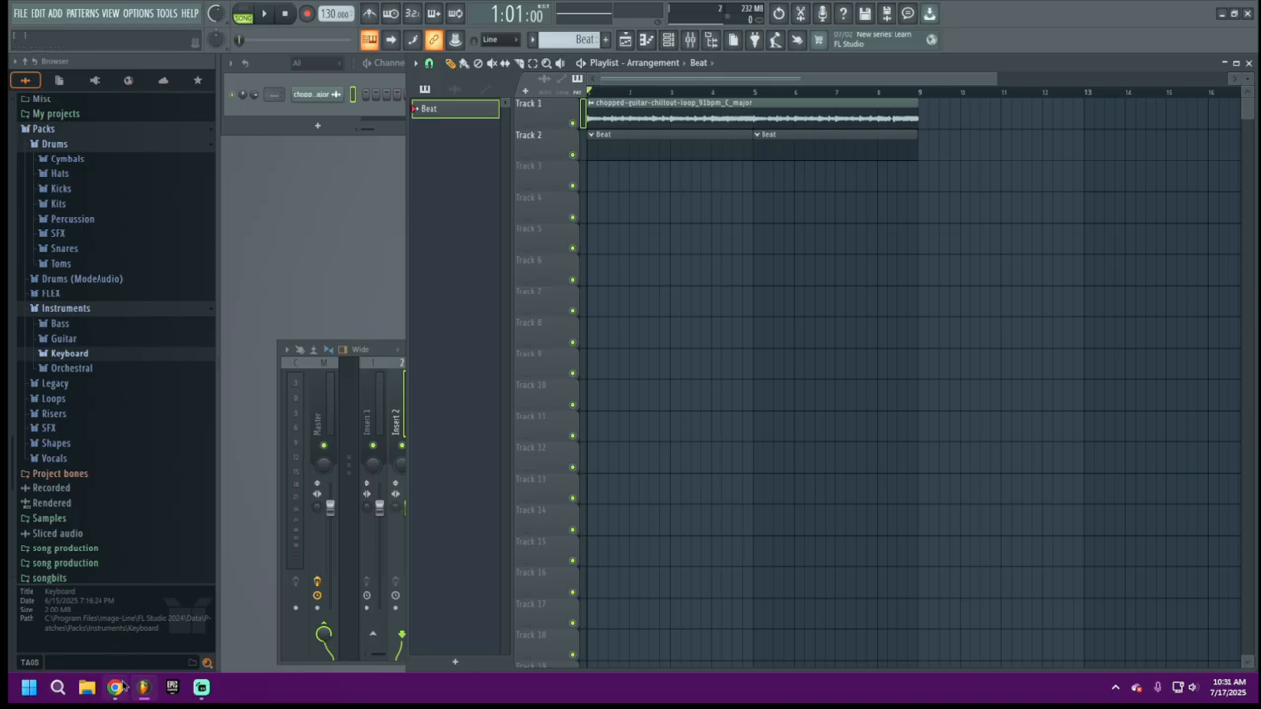
left_click(115, 687)
left_click(1198, 40)
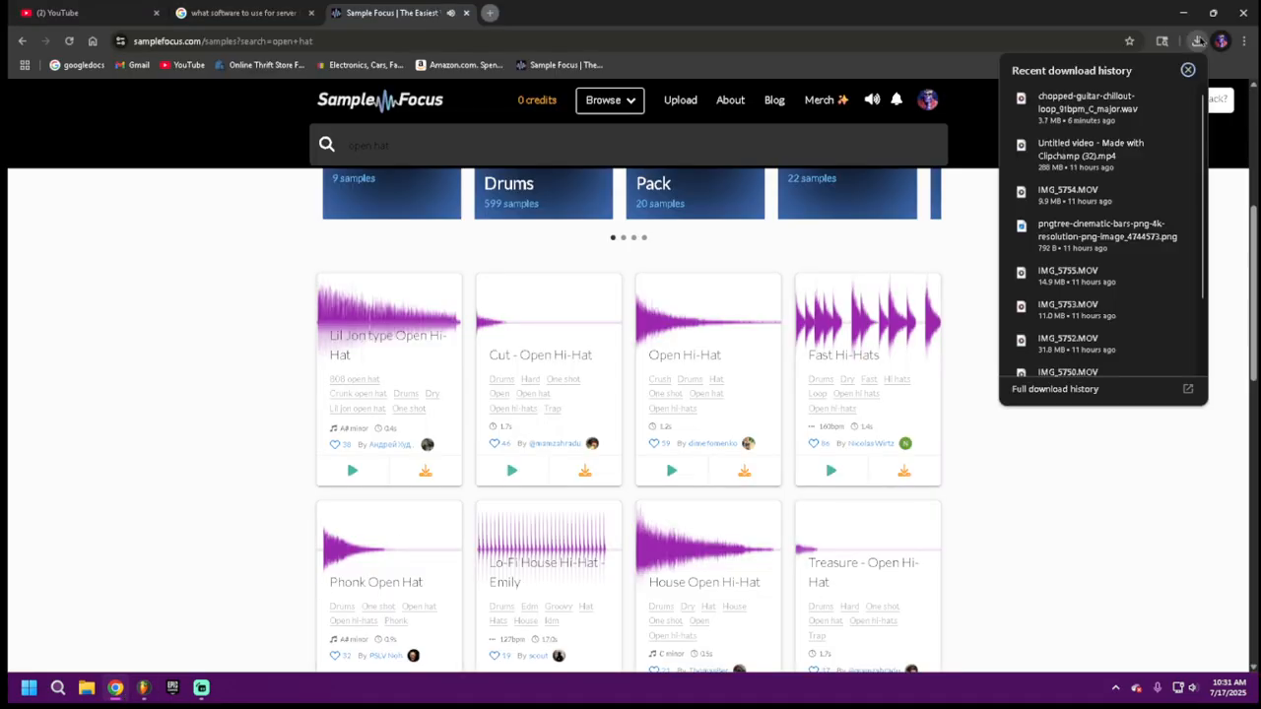
left_click_drag(1084, 102, 356, 99)
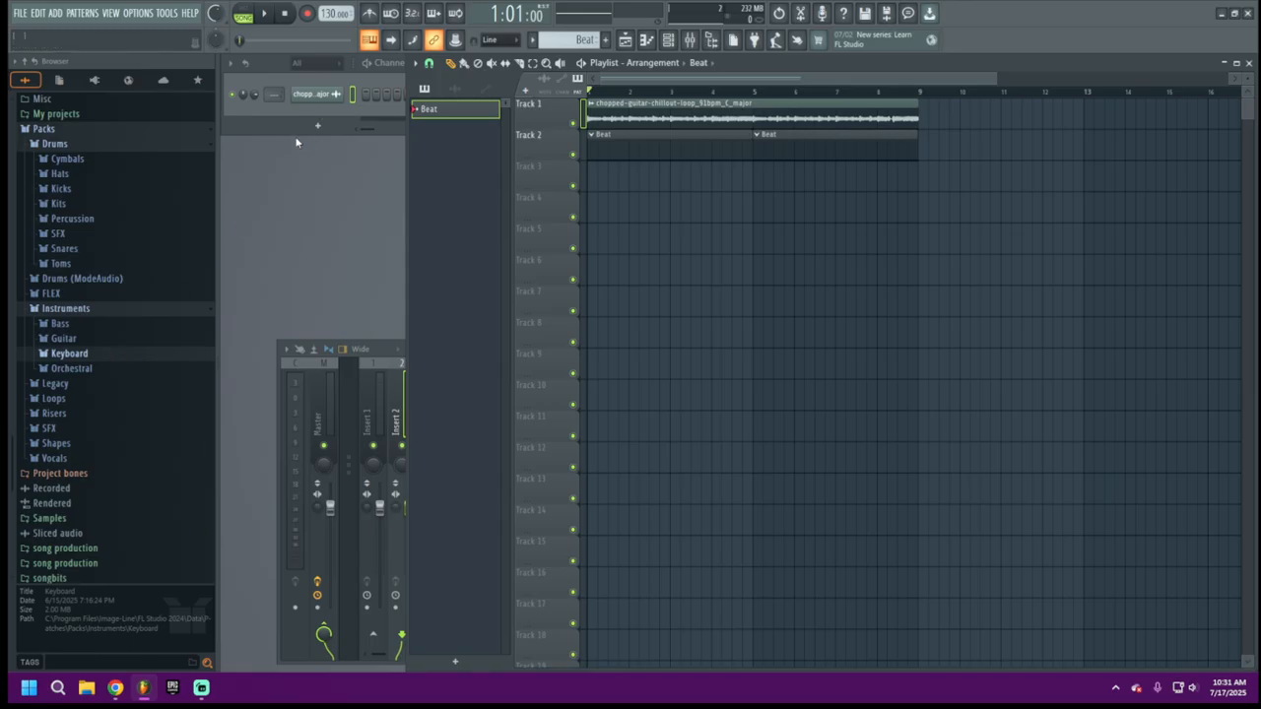
left_click(307, 67)
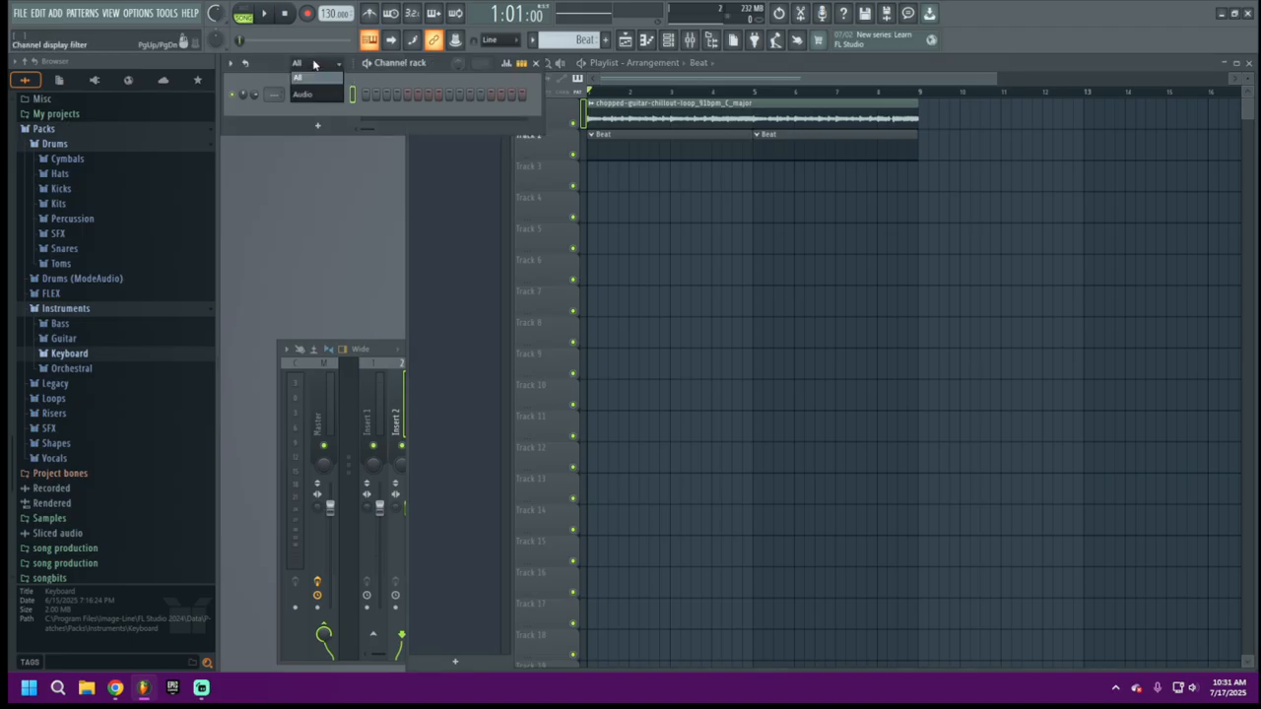
left_click(308, 82)
left_click(617, 147)
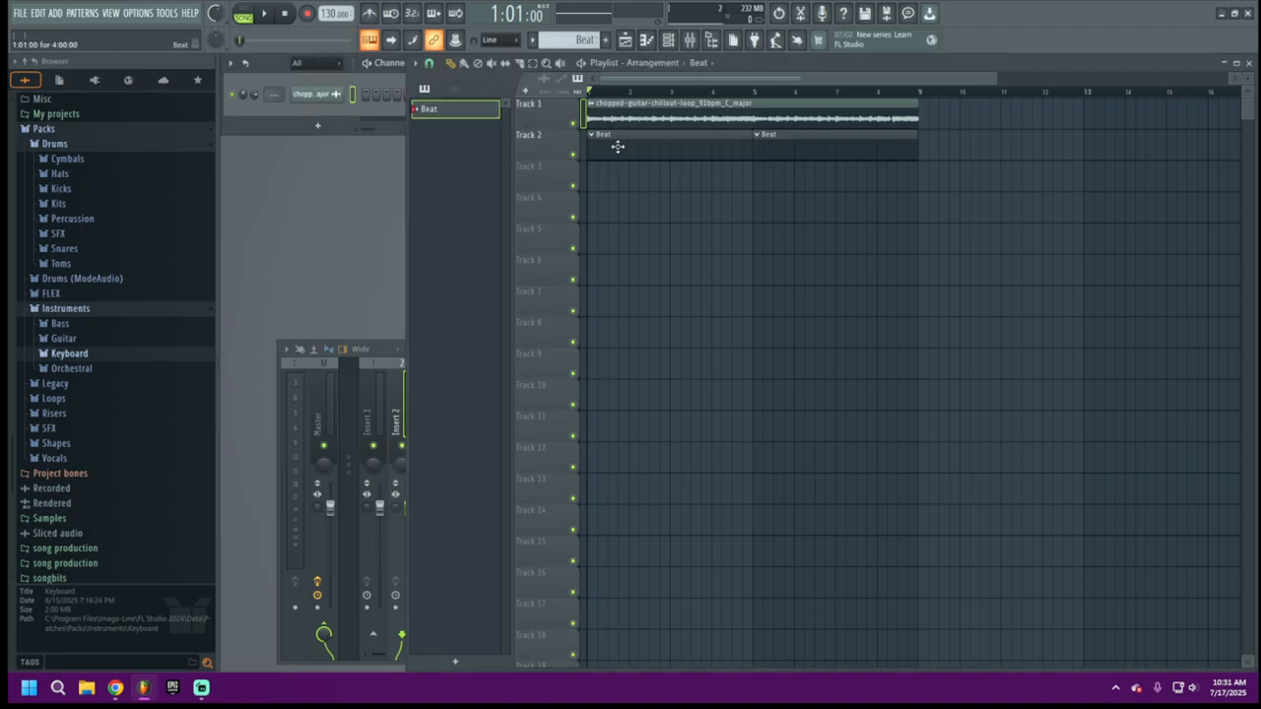
left_click(328, 66)
left_click(303, 82)
left_click(460, 150)
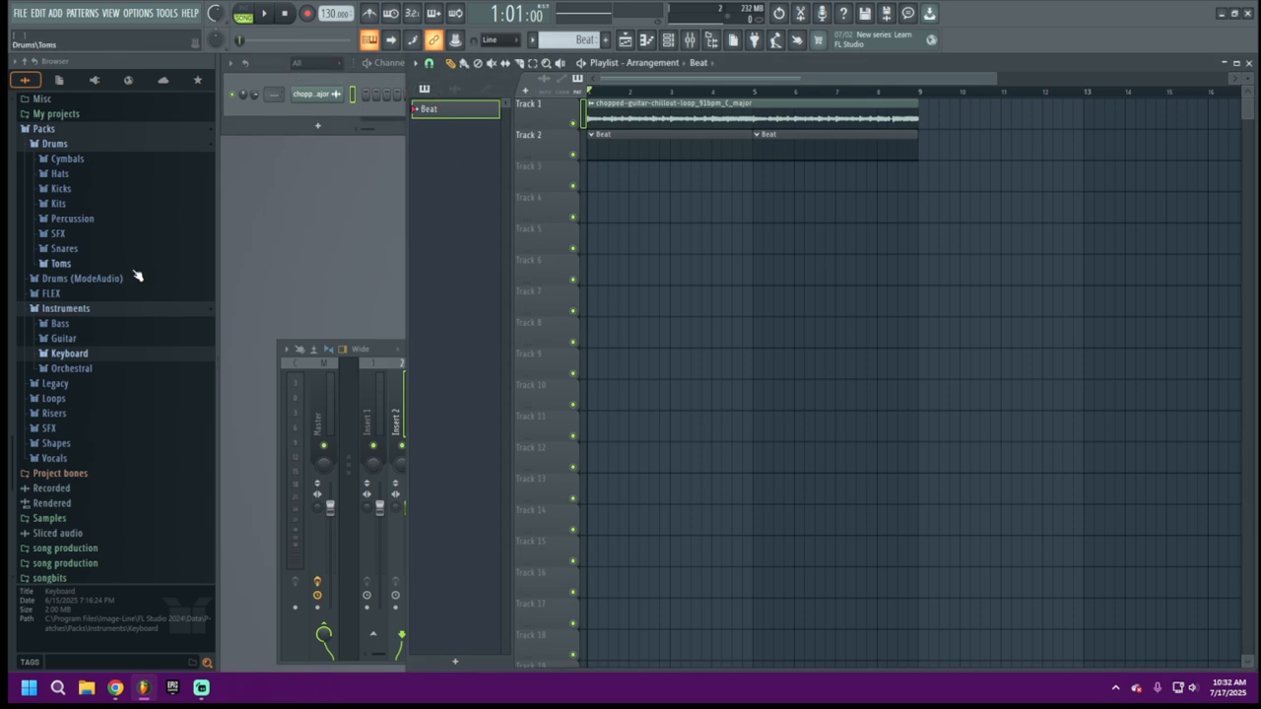
Browse the sample library to the song production folder and expand its Favorite 808s folder.
scroll(118, 282, "down", 3)
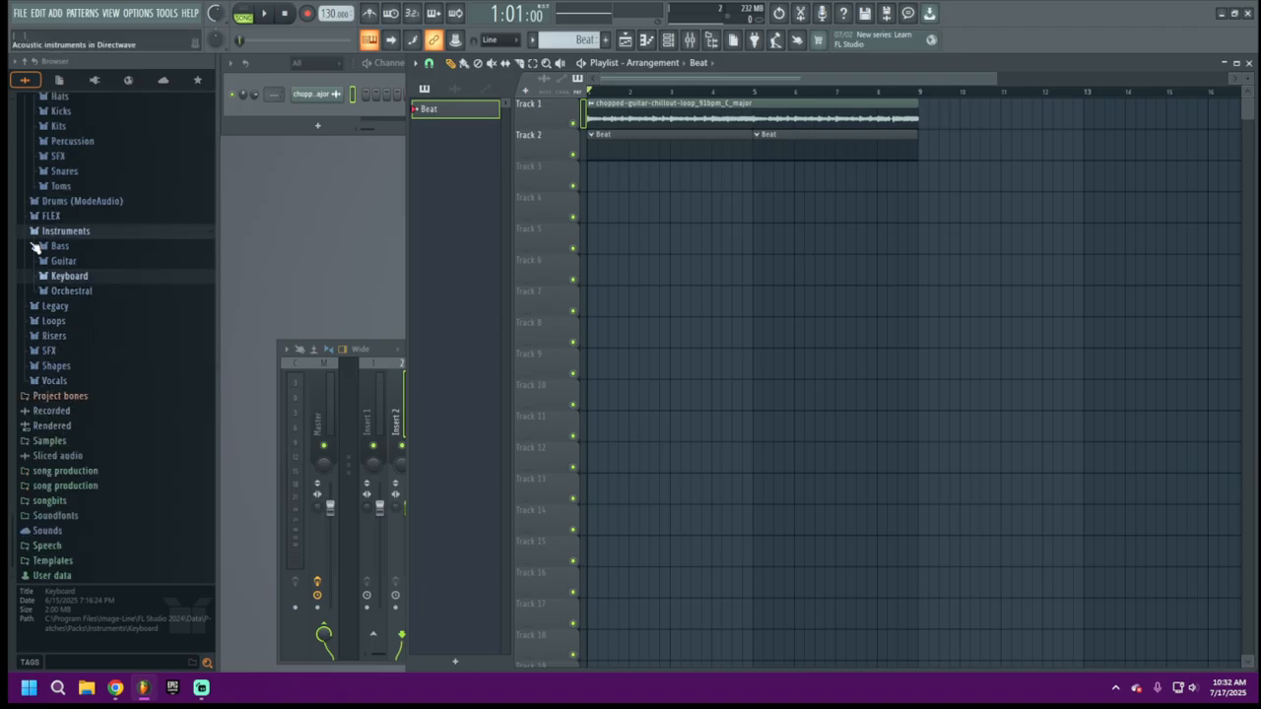
scroll(69, 333, "up", 10)
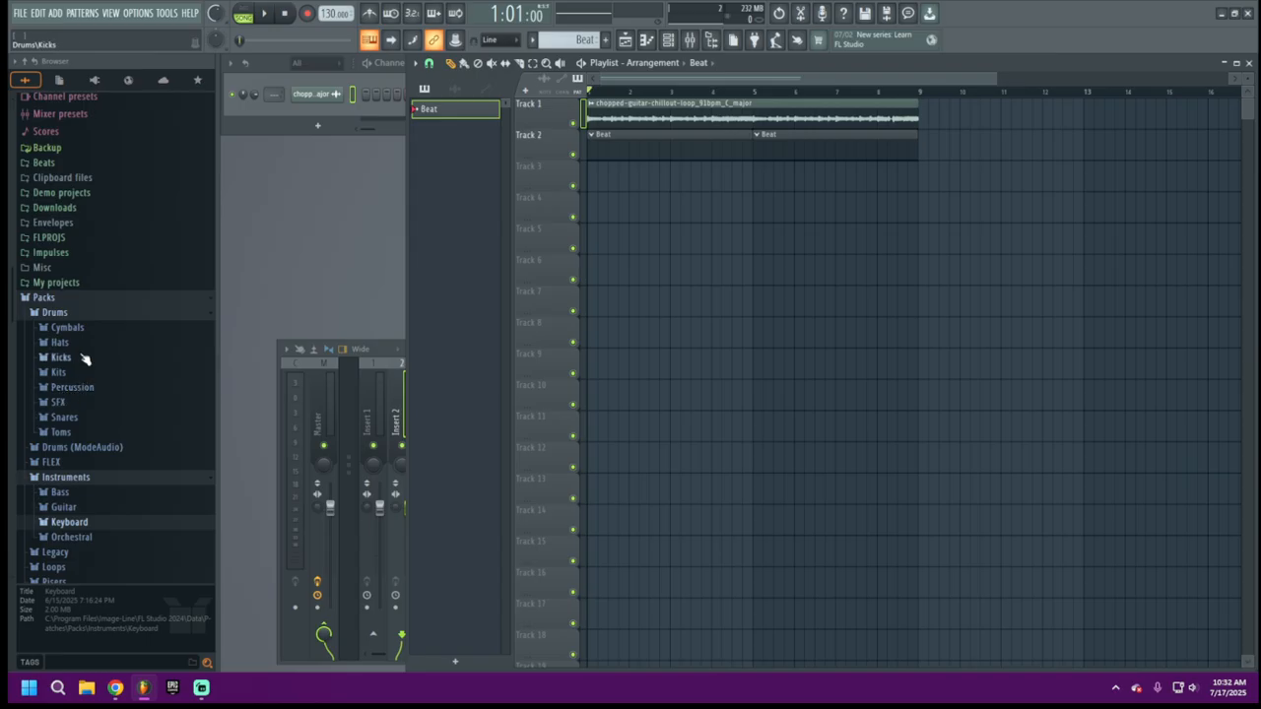
scroll(60, 215, "up", 6)
scroll(77, 246, "down", 15)
left_click(77, 470)
scroll(111, 505, "down", 4)
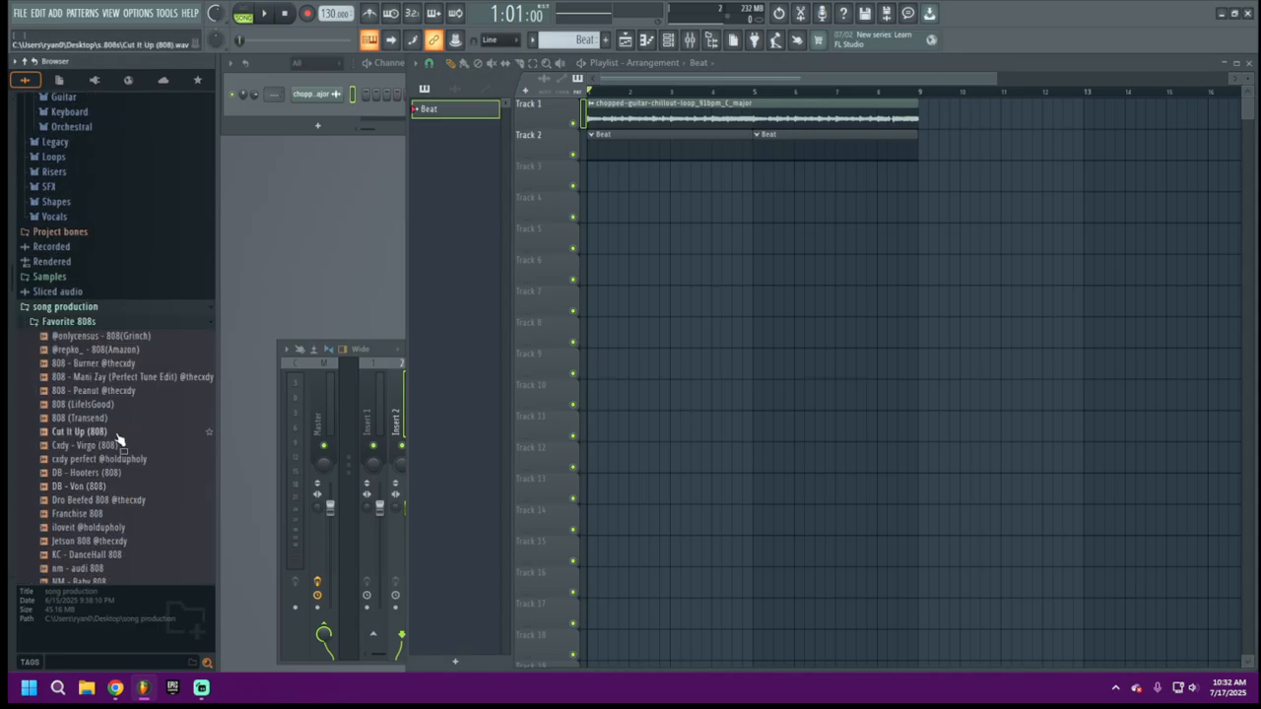
Audition the first four samples in Favorite 808s and add 808 - Mani Zay (Perfect Tune Edit) to the Channel rack.
left_click(134, 337)
left_click(120, 350)
left_click(125, 364)
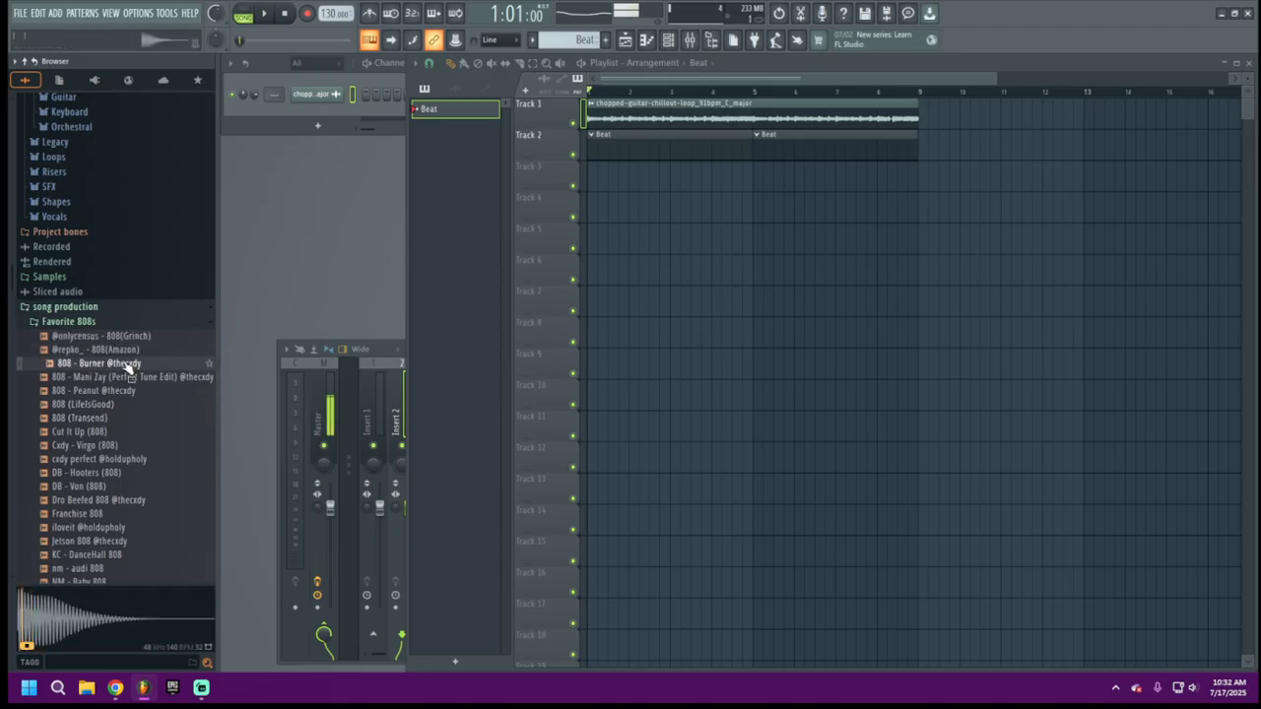
left_click(120, 379)
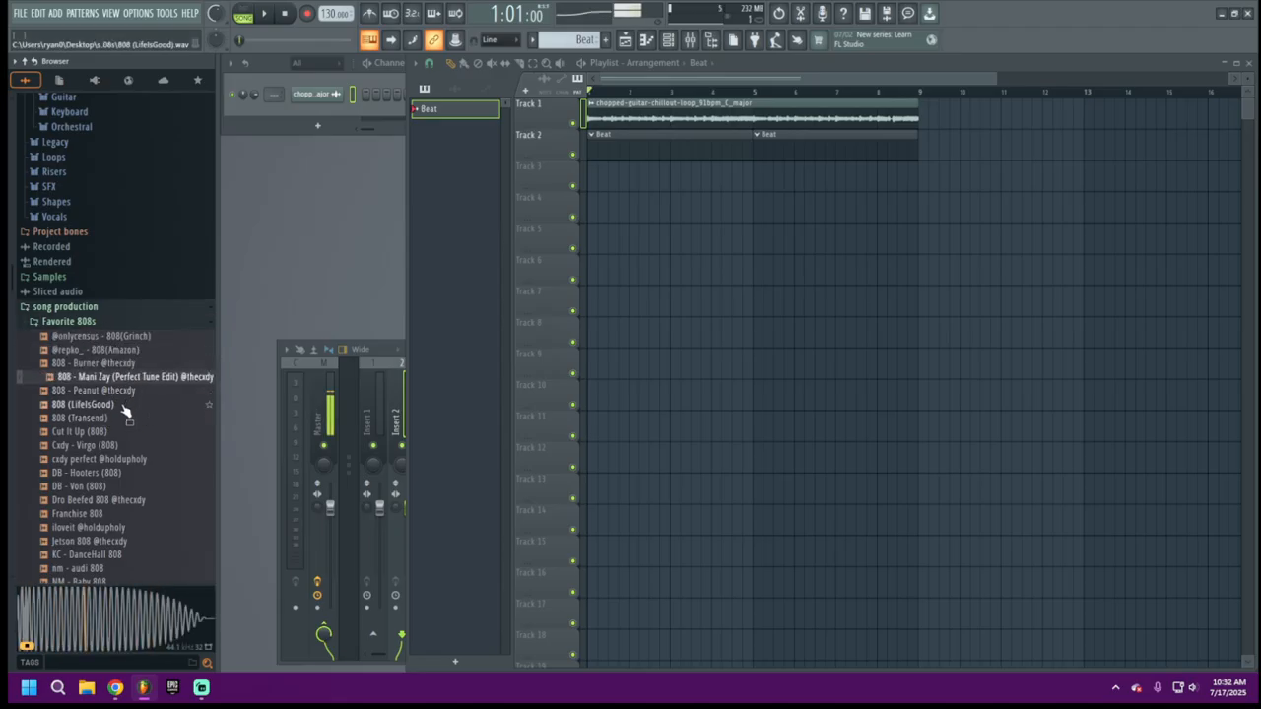
left_click_drag(83, 382, 301, 112)
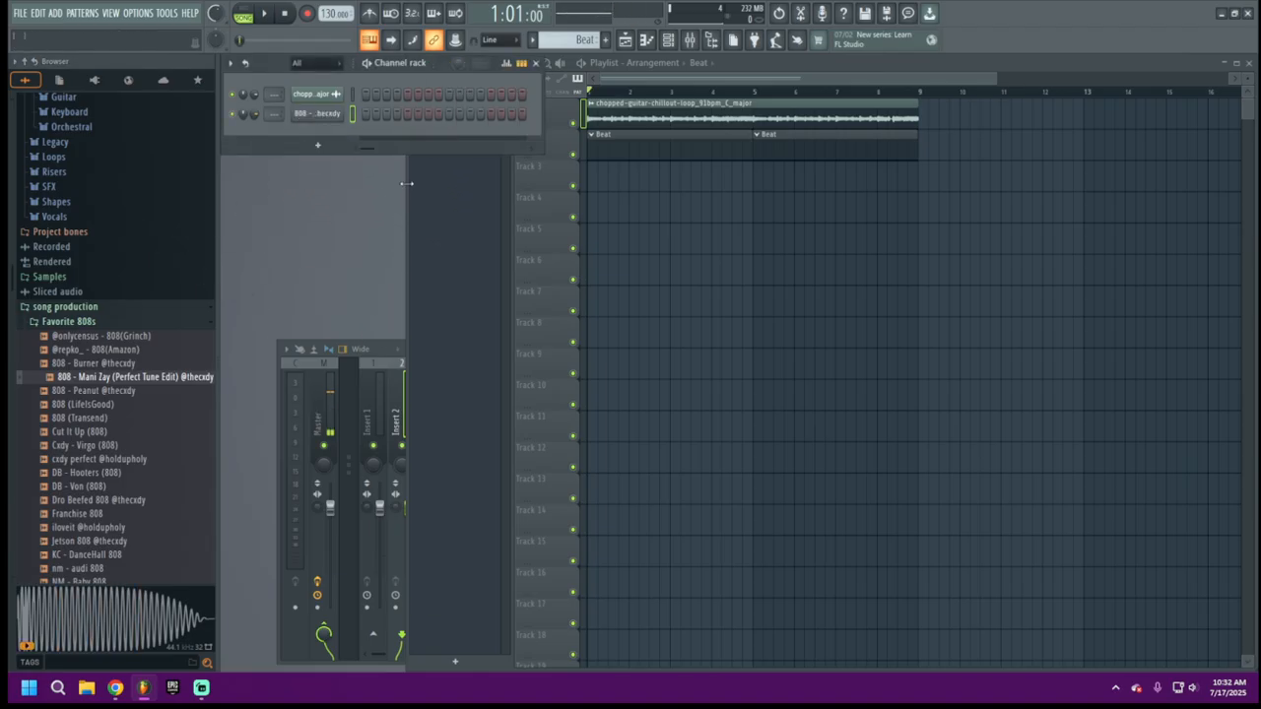
Add a pinkgrillz88 clap to the Channel rack from the claps folder of the WavSupply PinkGrillz88 10K drum kit.
left_click(123, 325)
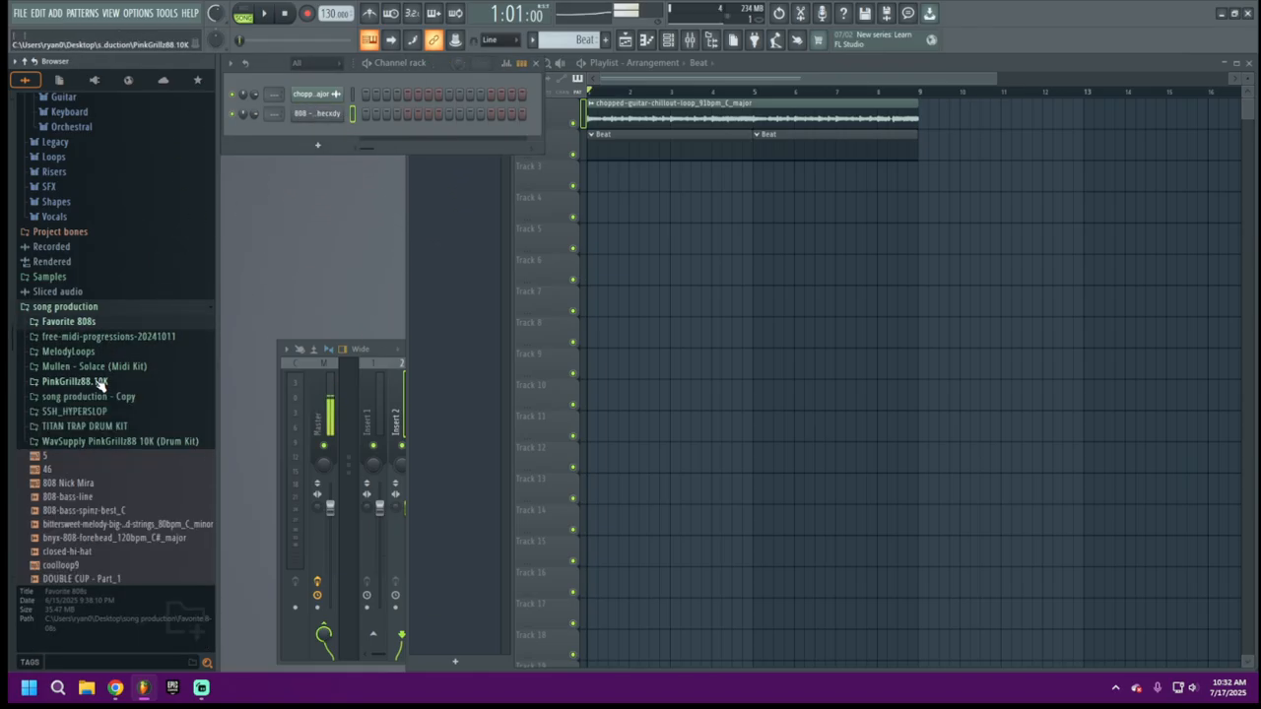
left_click(104, 383)
left_click(133, 397)
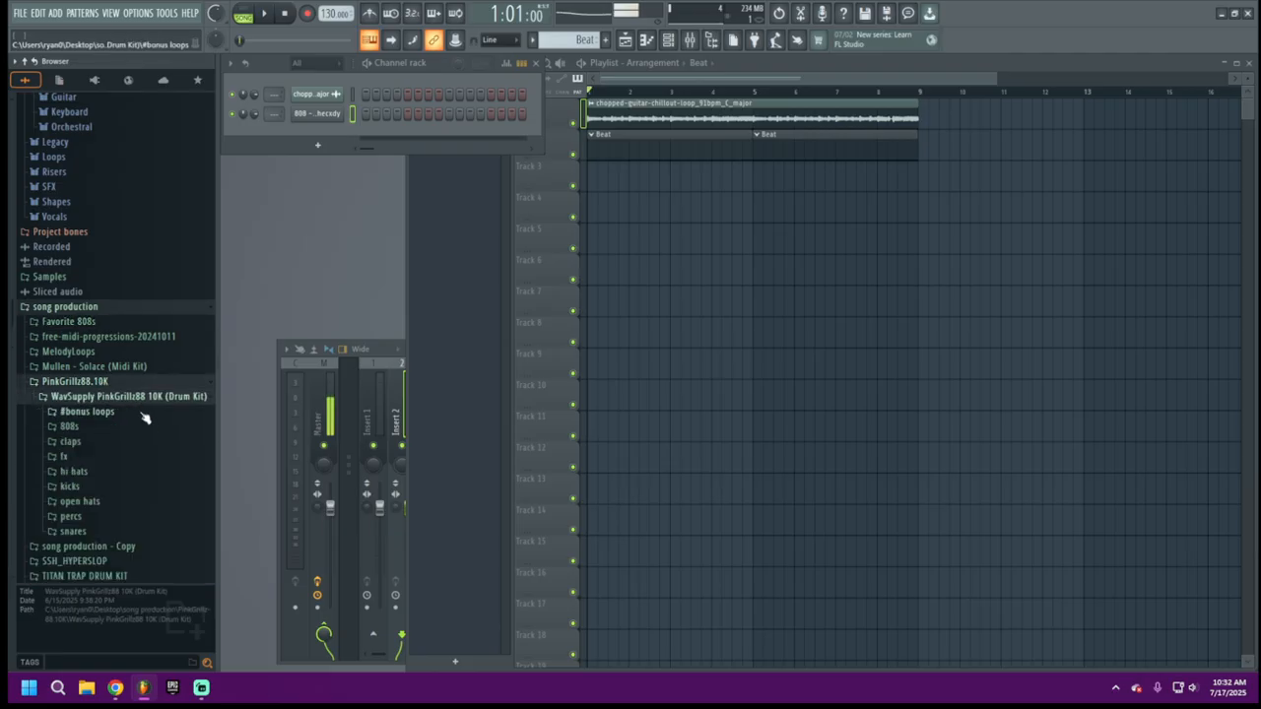
left_click(93, 440)
left_click_drag(119, 480, 316, 136)
left_click(156, 425)
Audition samples in the kit's hi hats folder and add pinkgrillz88 - cuff hi hat to the Channel rack.
left_click(74, 454)
left_click(99, 480)
left_click(99, 467)
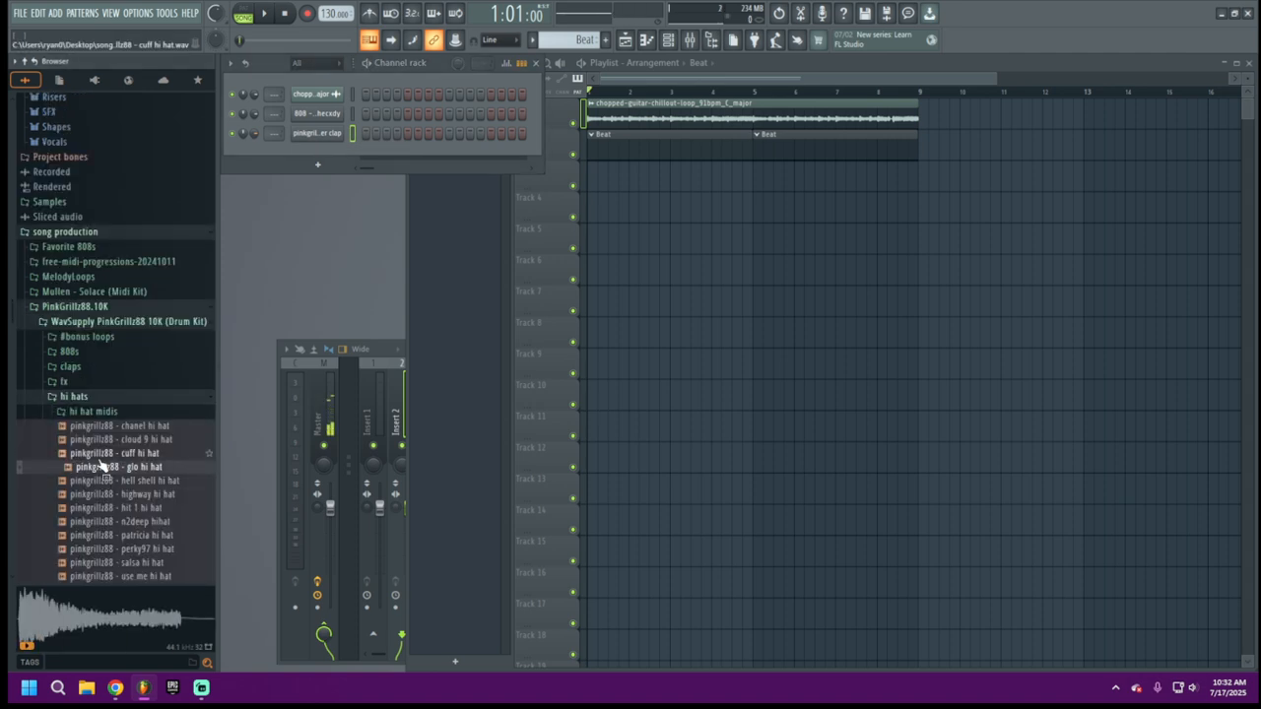
left_click(99, 454)
left_click_drag(103, 457, 314, 158)
left_click(169, 397)
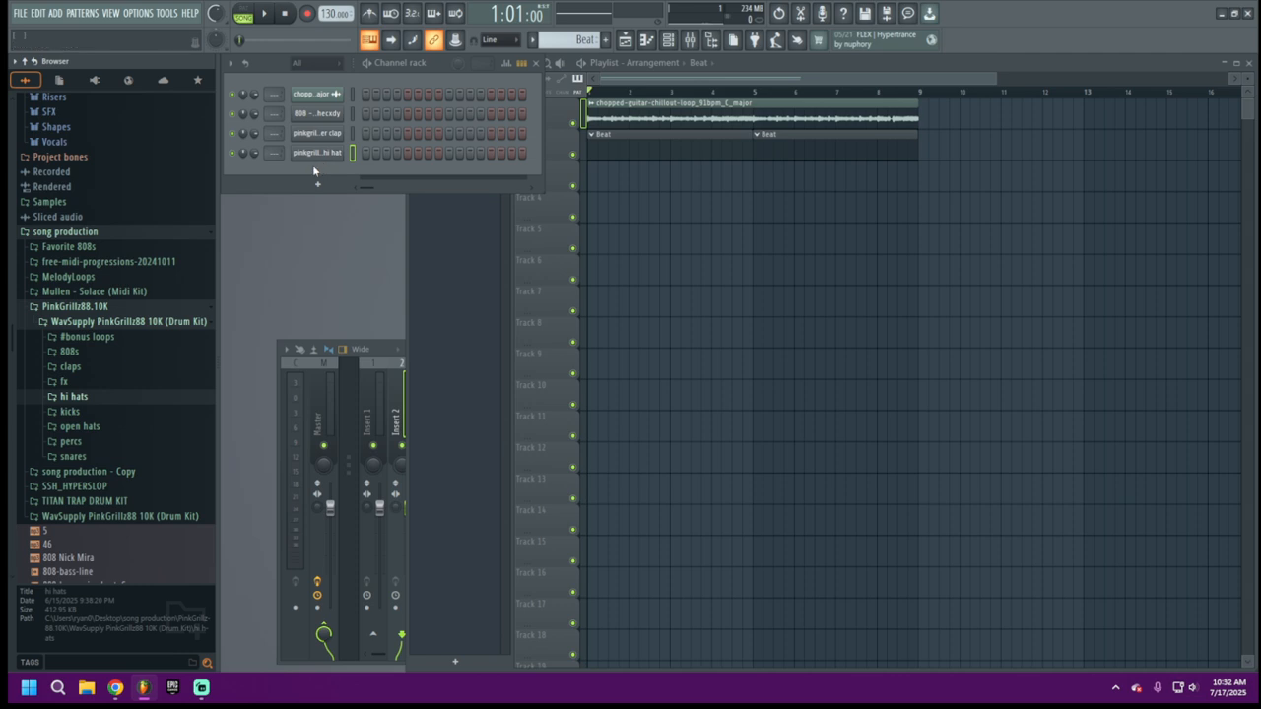
Open the cuff hi hat channel in the Piano roll and move its window up so the Control lane is fully visible.
right_click(345, 153)
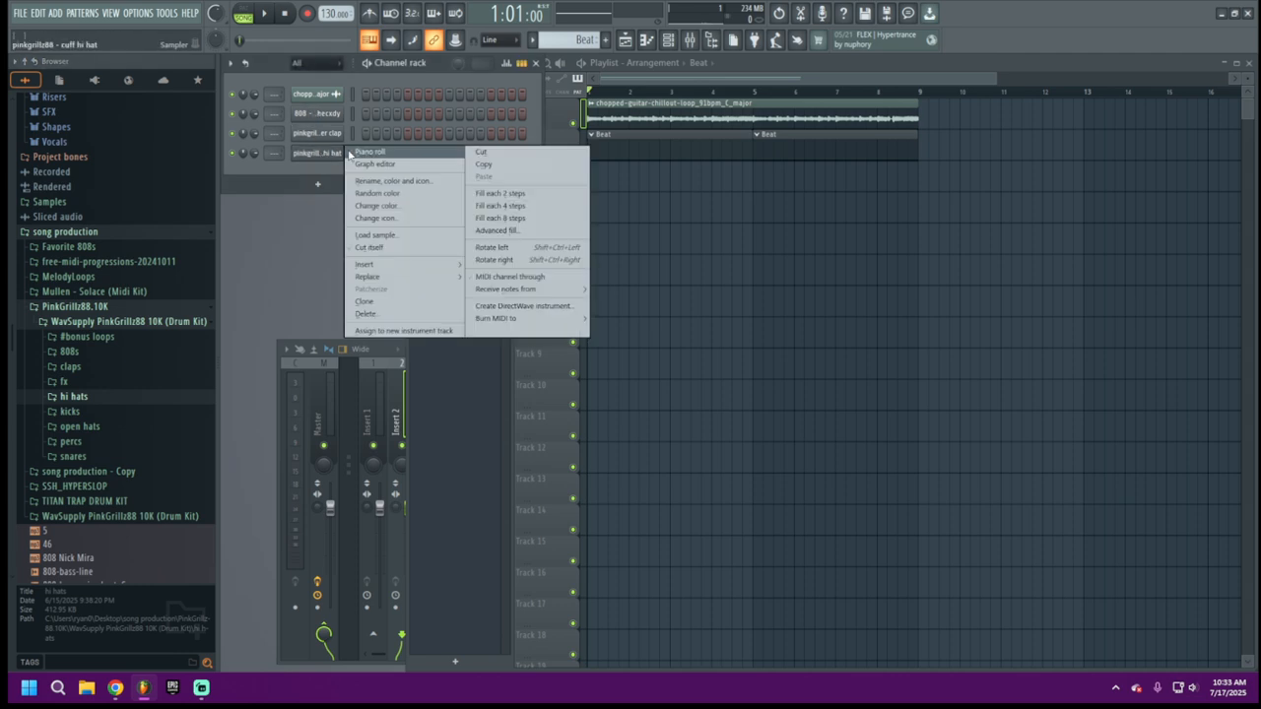
left_click(371, 152)
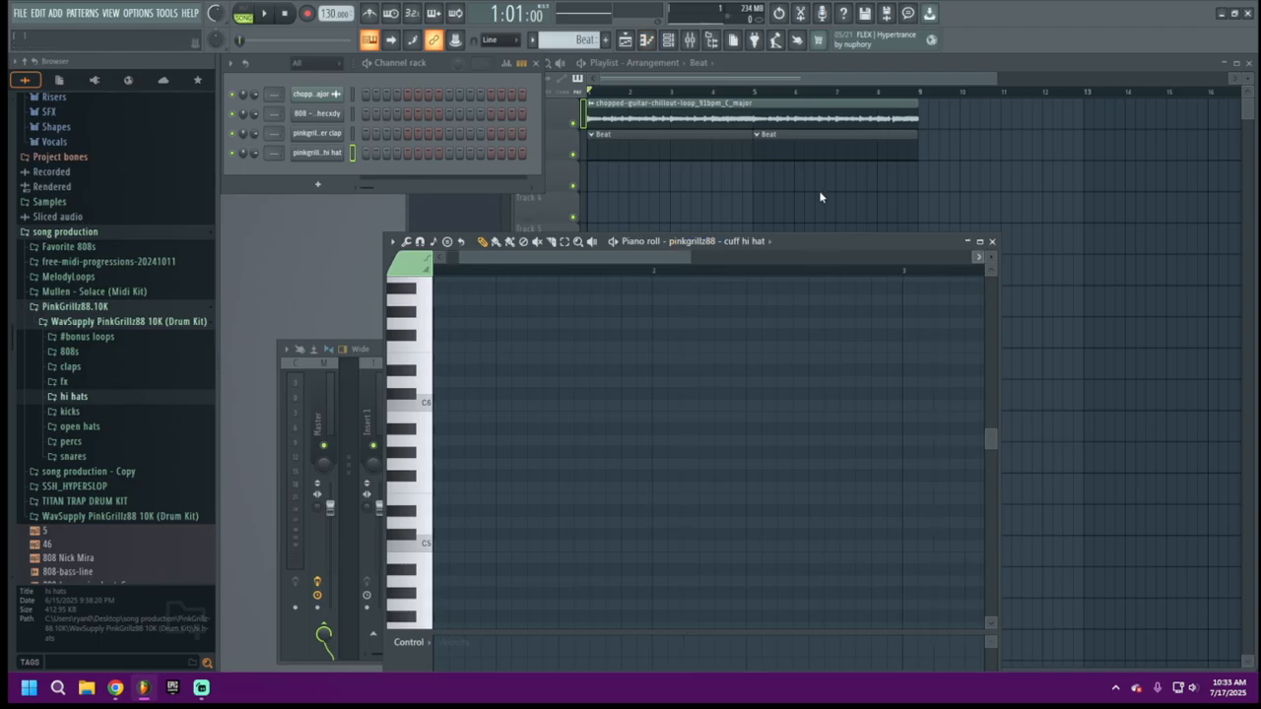
left_click_drag(763, 260, 592, 260)
left_click_drag(817, 243, 814, 85)
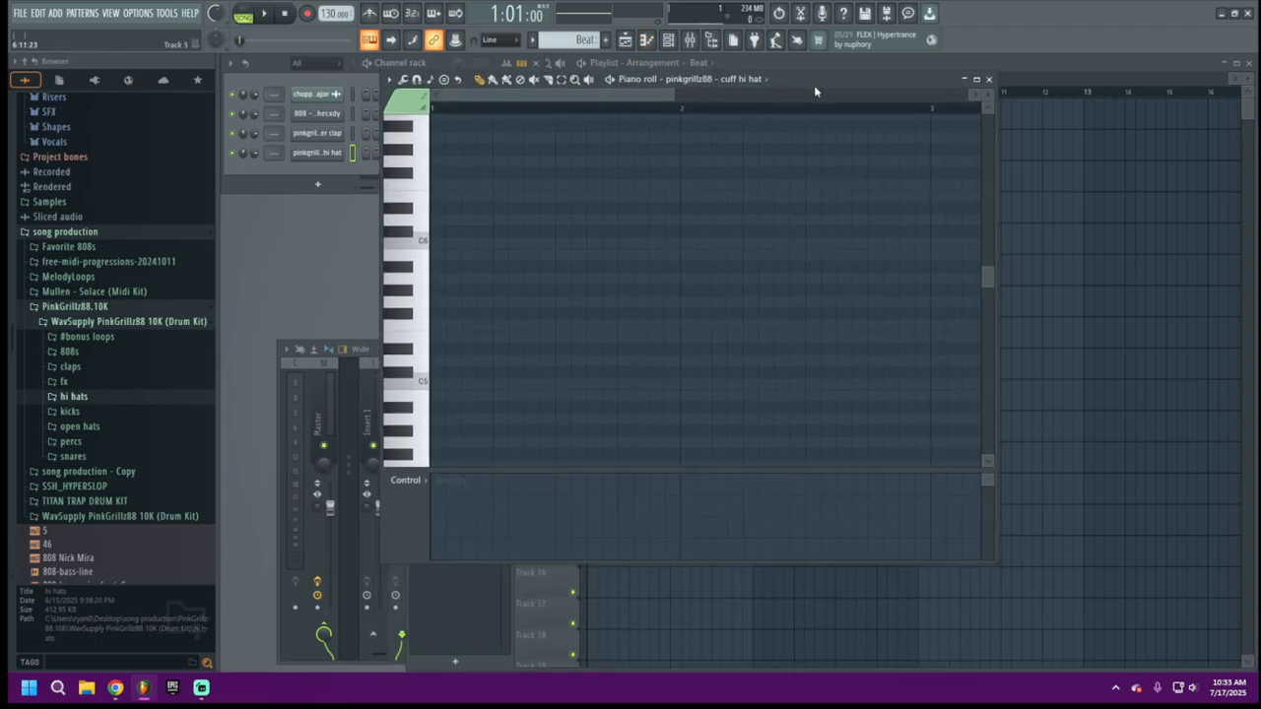
left_click_drag(670, 96, 820, 96)
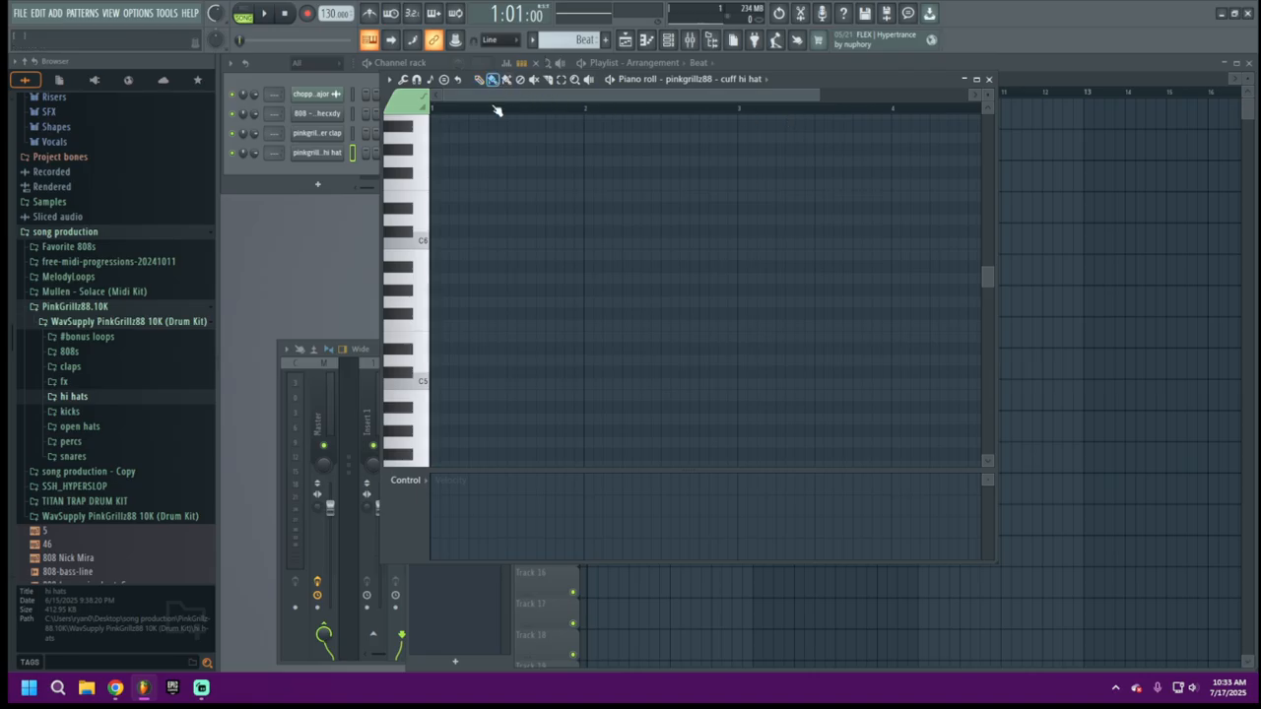
Fill bars 1 and 2 of the cuff hi hat with sixteen consecutive eighth notes on C5, play them, and close the Piano roll.
left_click(425, 390)
left_click(425, 390)
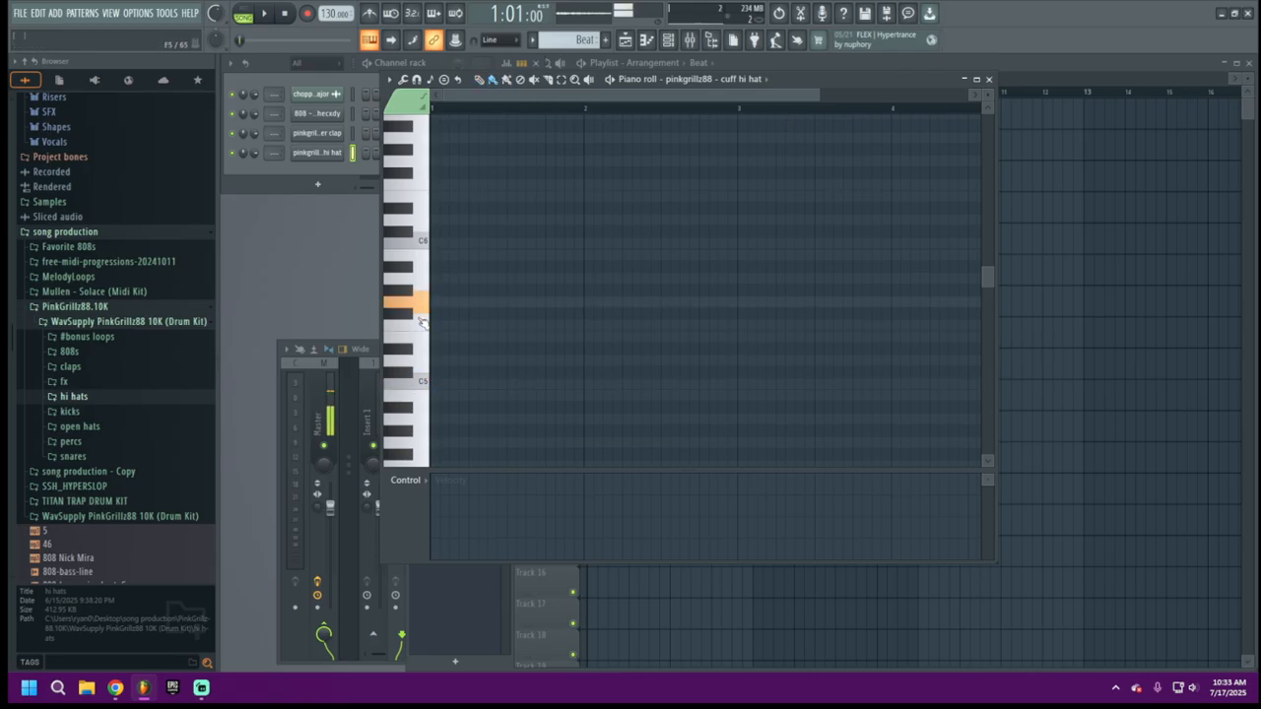
left_click(437, 383)
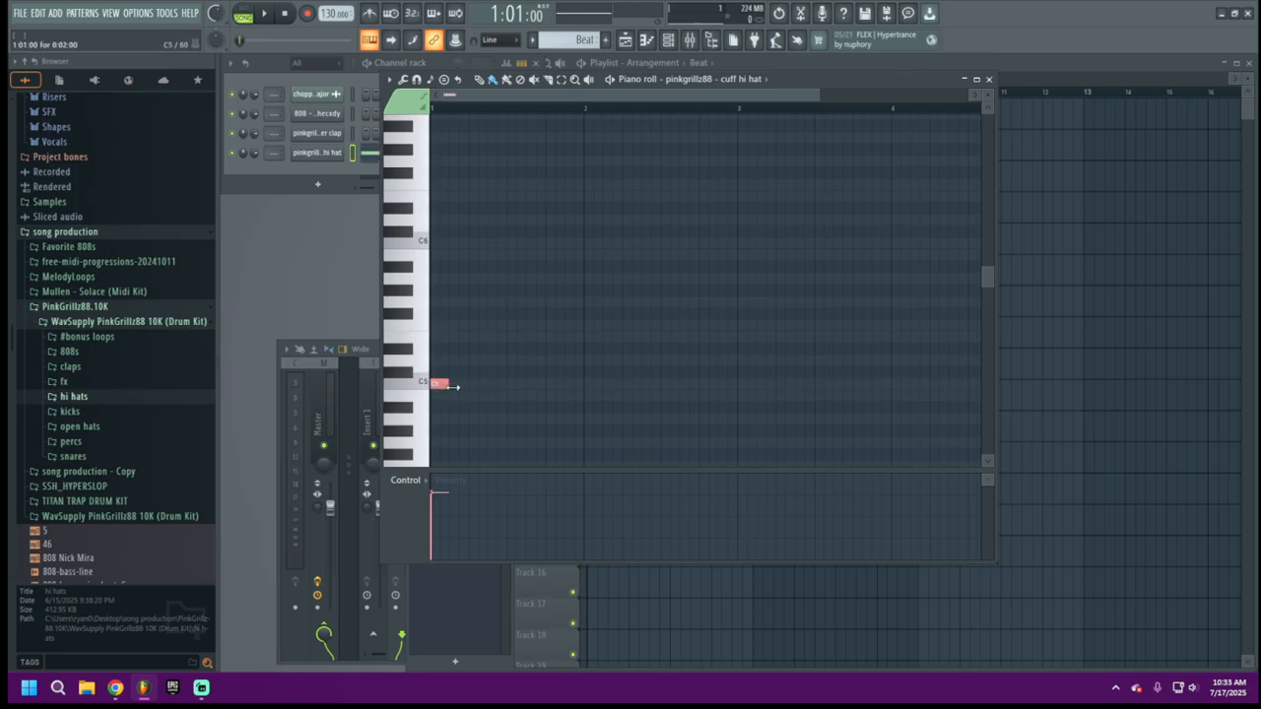
left_click(463, 384)
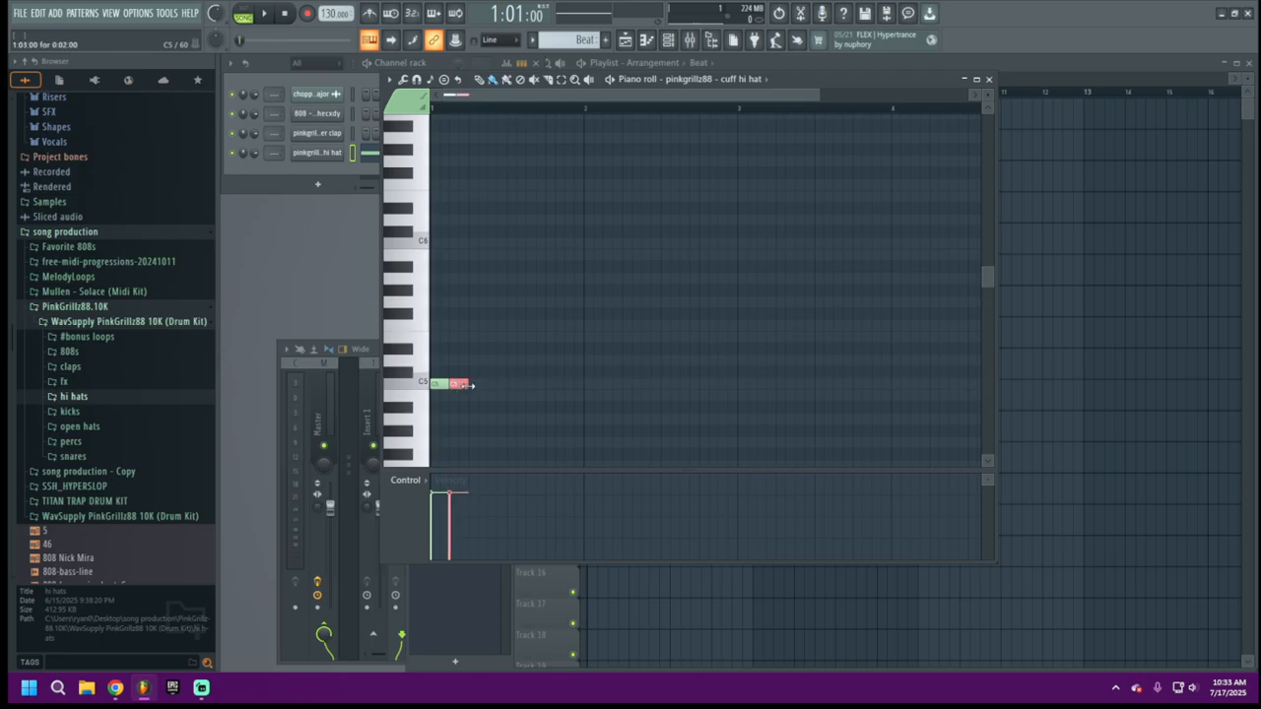
left_click_drag(477, 389, 727, 401)
key("space")
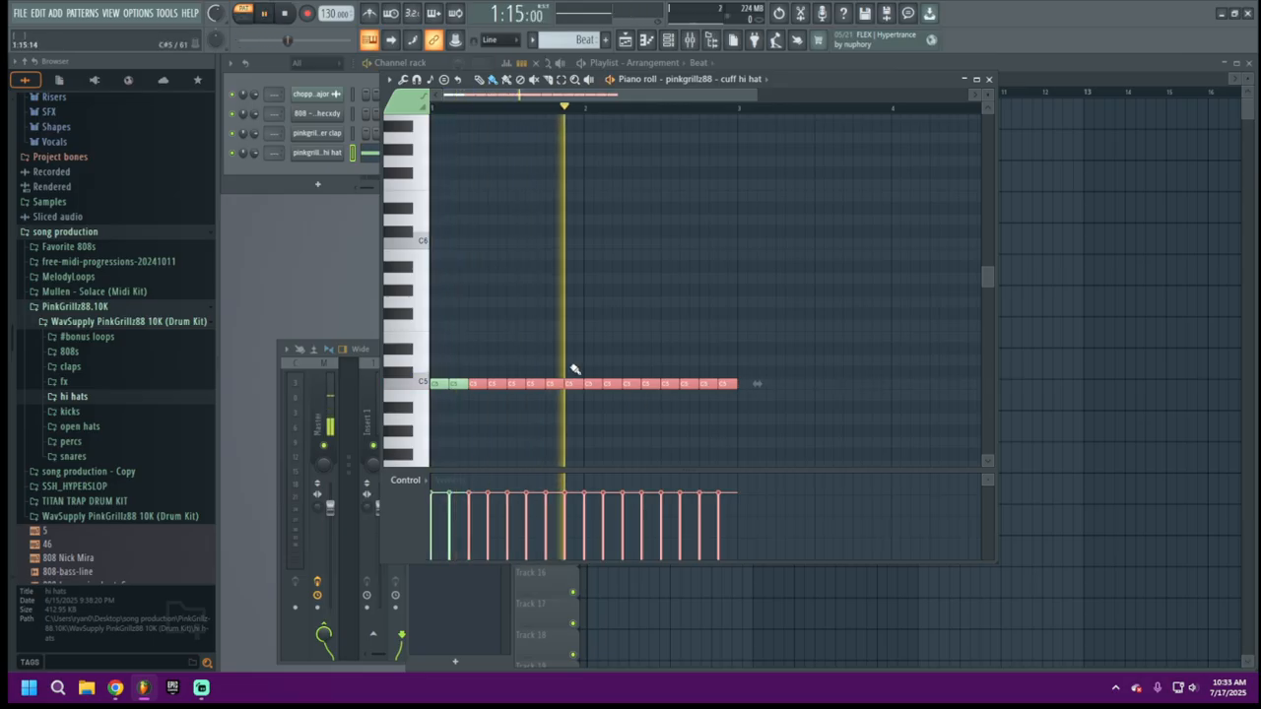
left_click(991, 80)
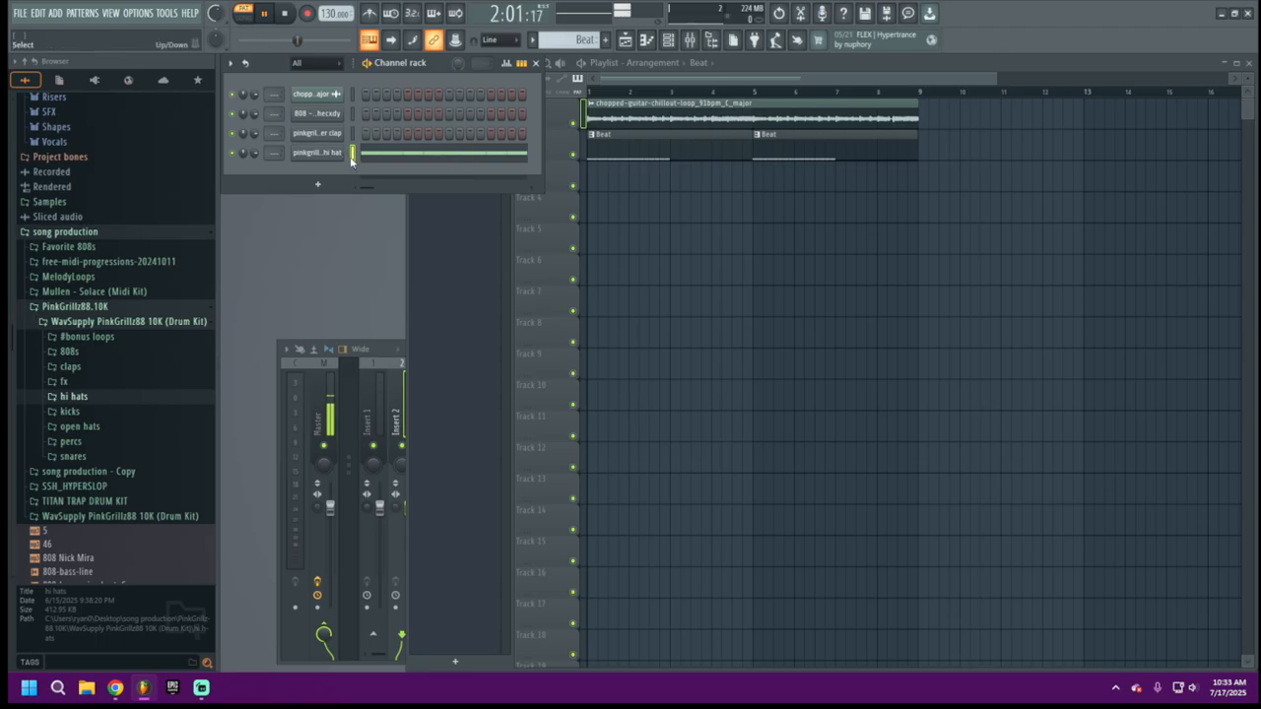
Open the luger clap channel in the Piano roll and add a C5 note on beat 3 of bars 1 and 2.
right_click(333, 138)
left_click(359, 146)
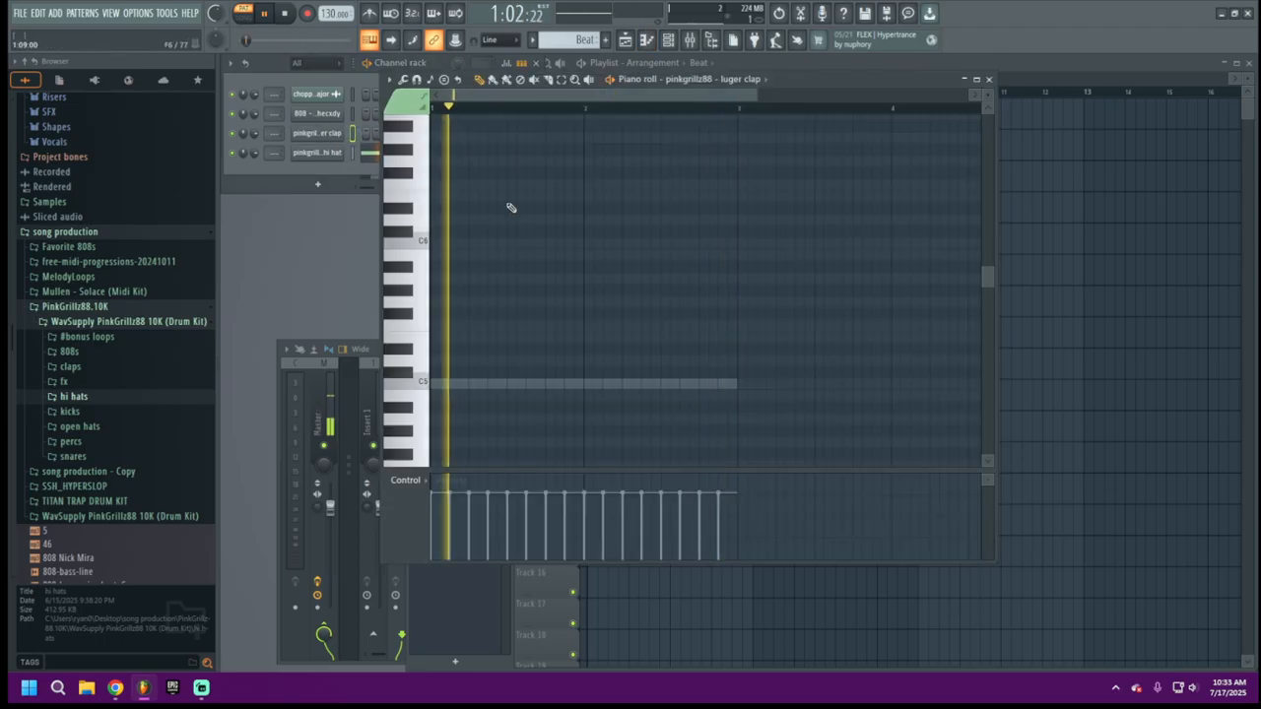
left_click(515, 384)
left_click(670, 384)
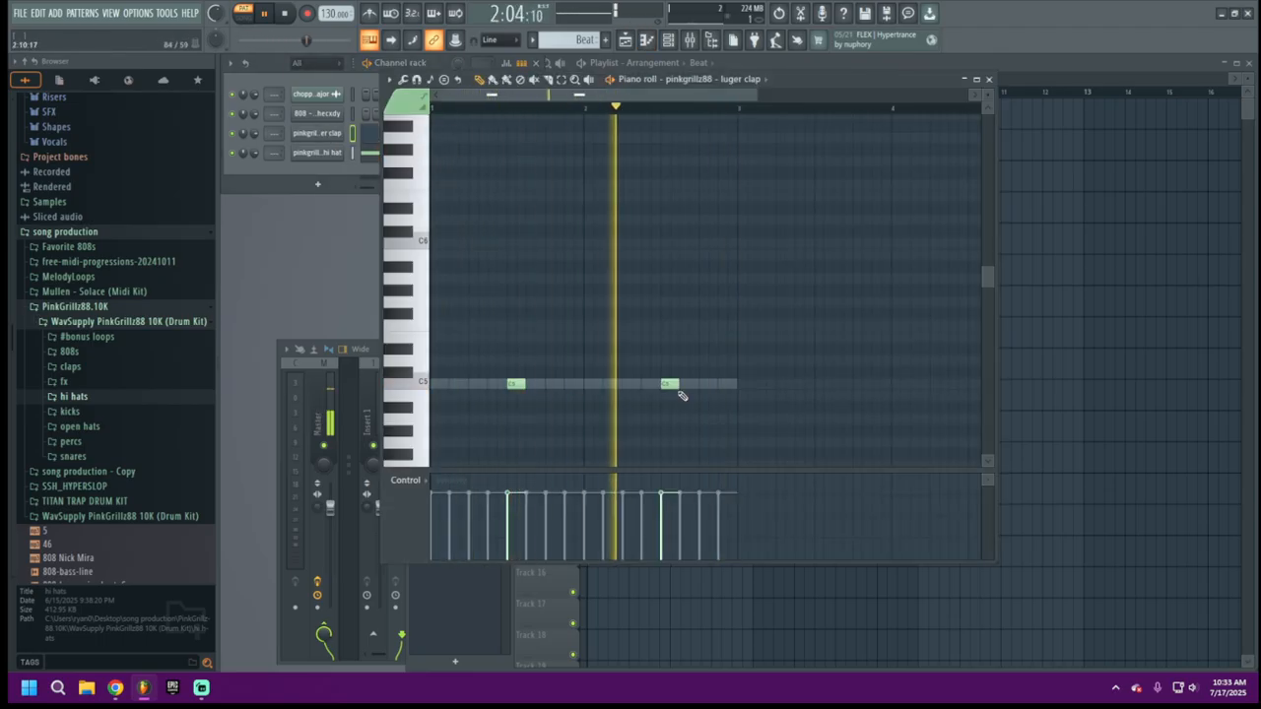
key("space")
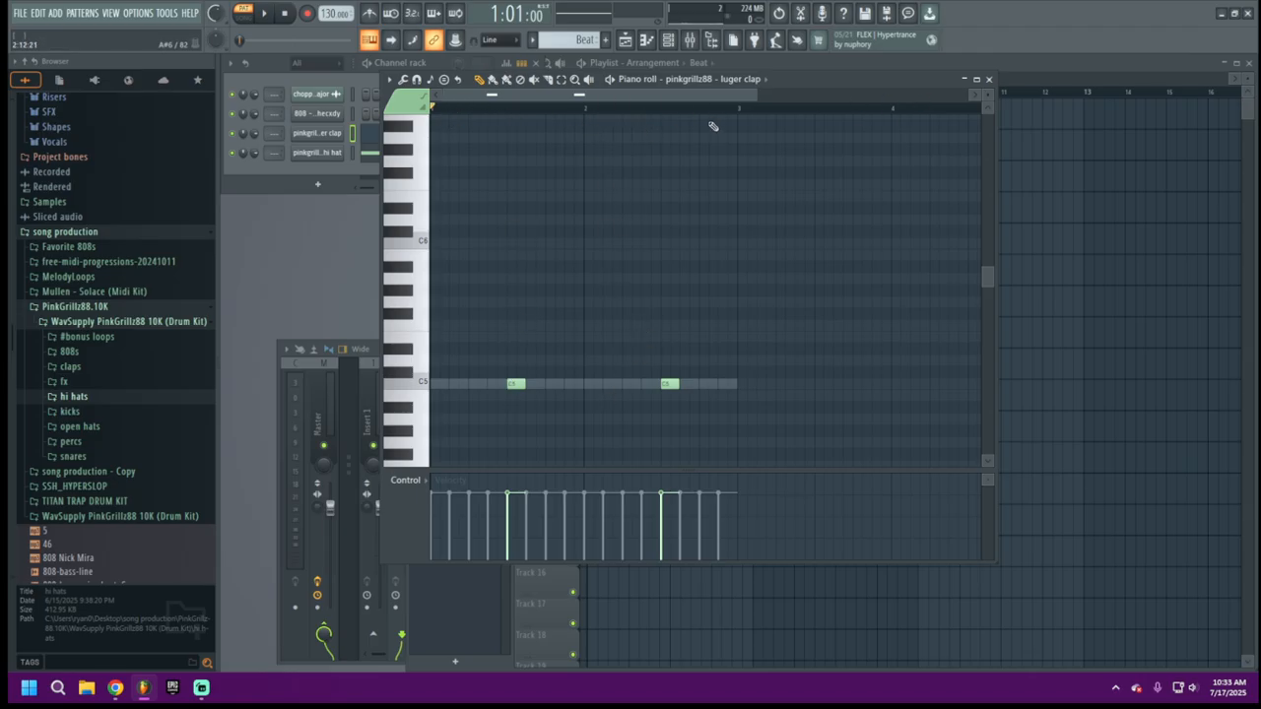
Rearrange the claps into four C5 notes on beats 2 and 4 of both bars and play the pattern.
left_click_drag(527, 385, 488, 386)
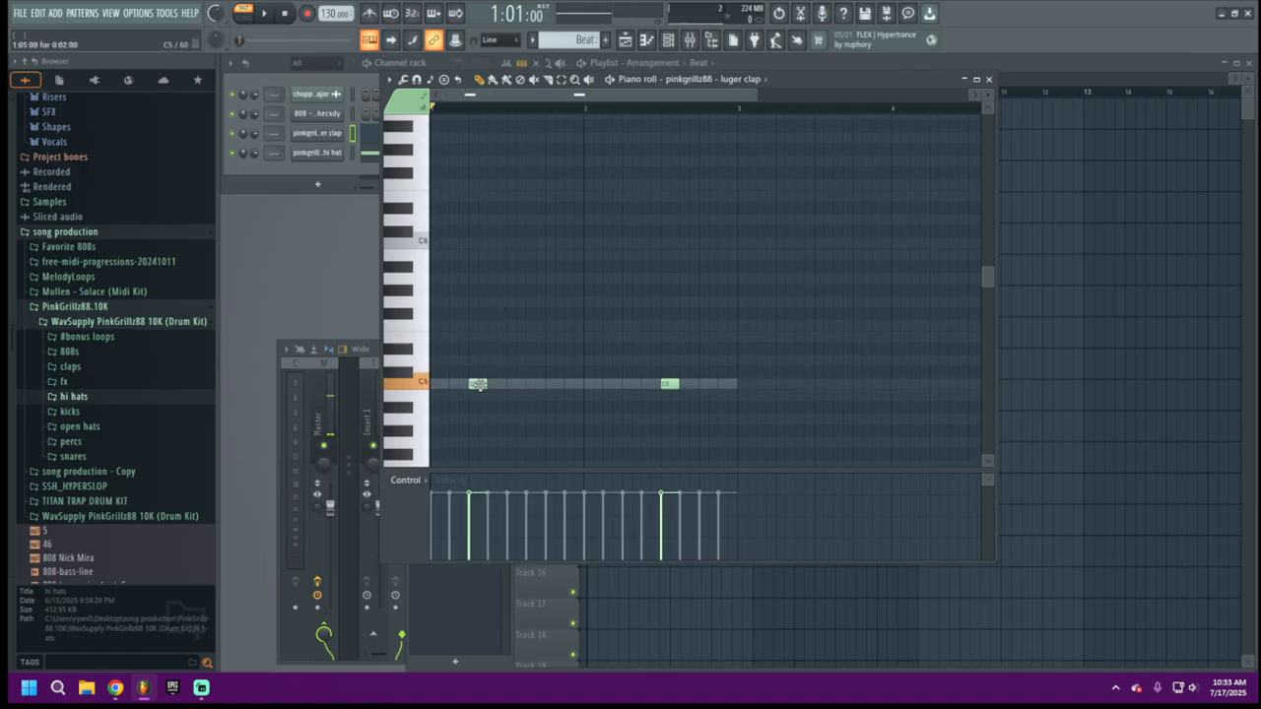
left_click(547, 385)
left_click(630, 385)
left_click_drag(669, 385, 707, 385)
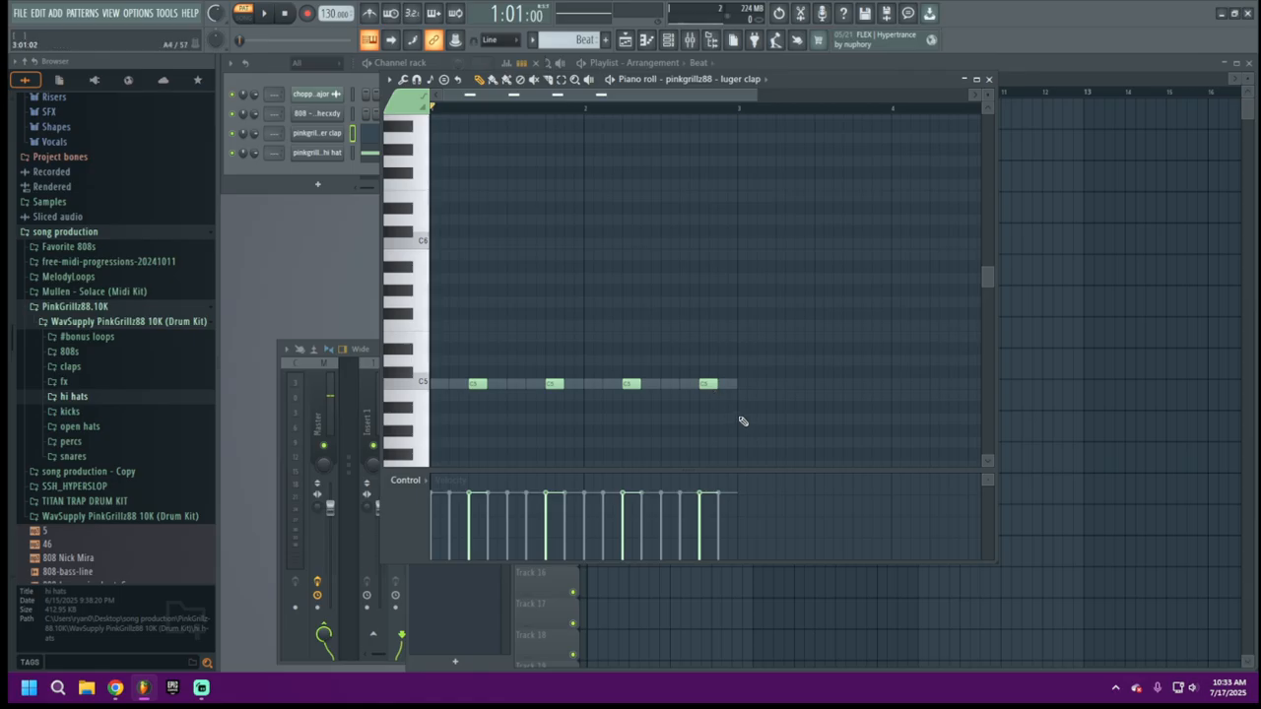
key("space")
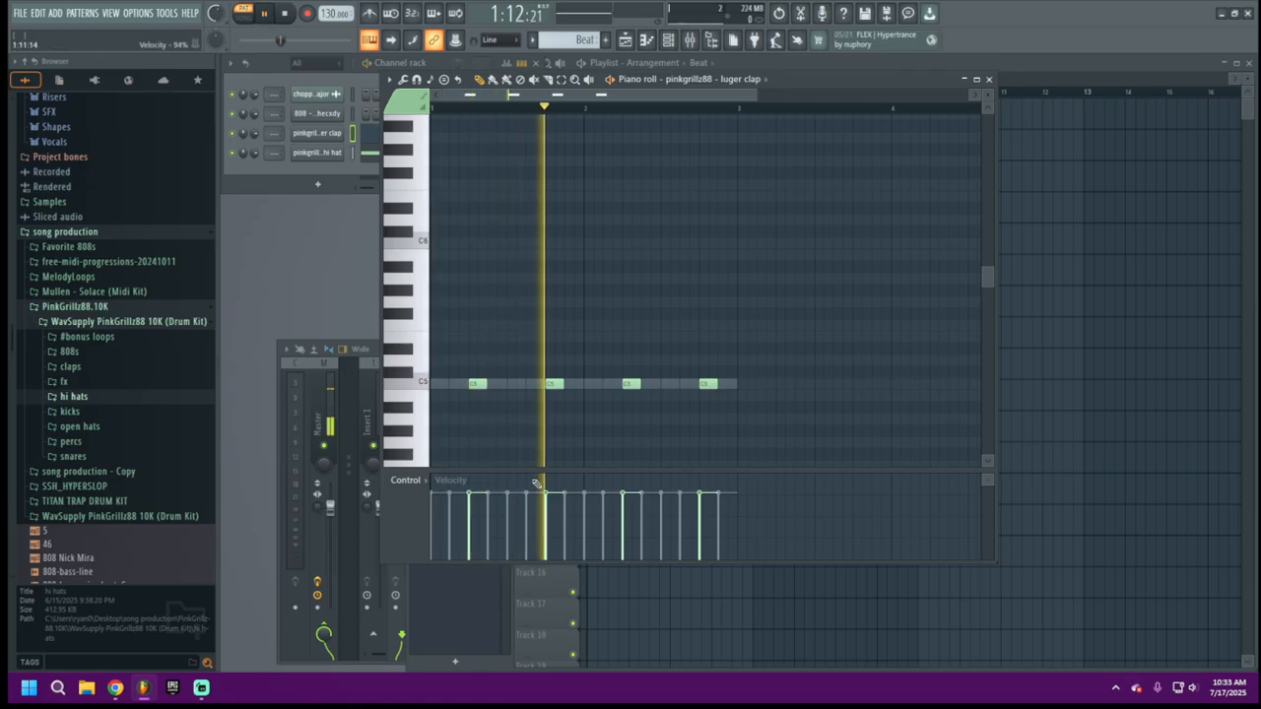
Return the claps to a single C5 note on beat 3 of each bar, deleting the two extra notes.
key("space")
left_click_drag(472, 386, 510, 385)
right_click(553, 384)
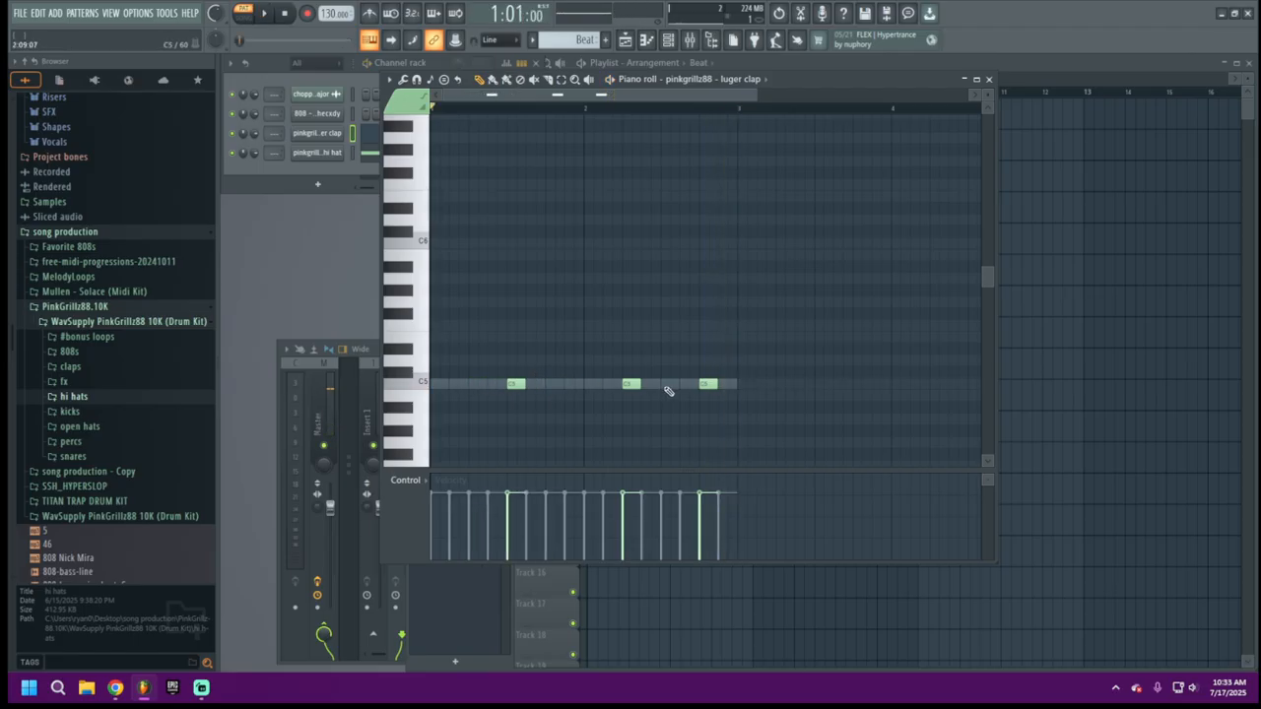
left_click_drag(631, 384, 669, 384)
right_click(707, 385)
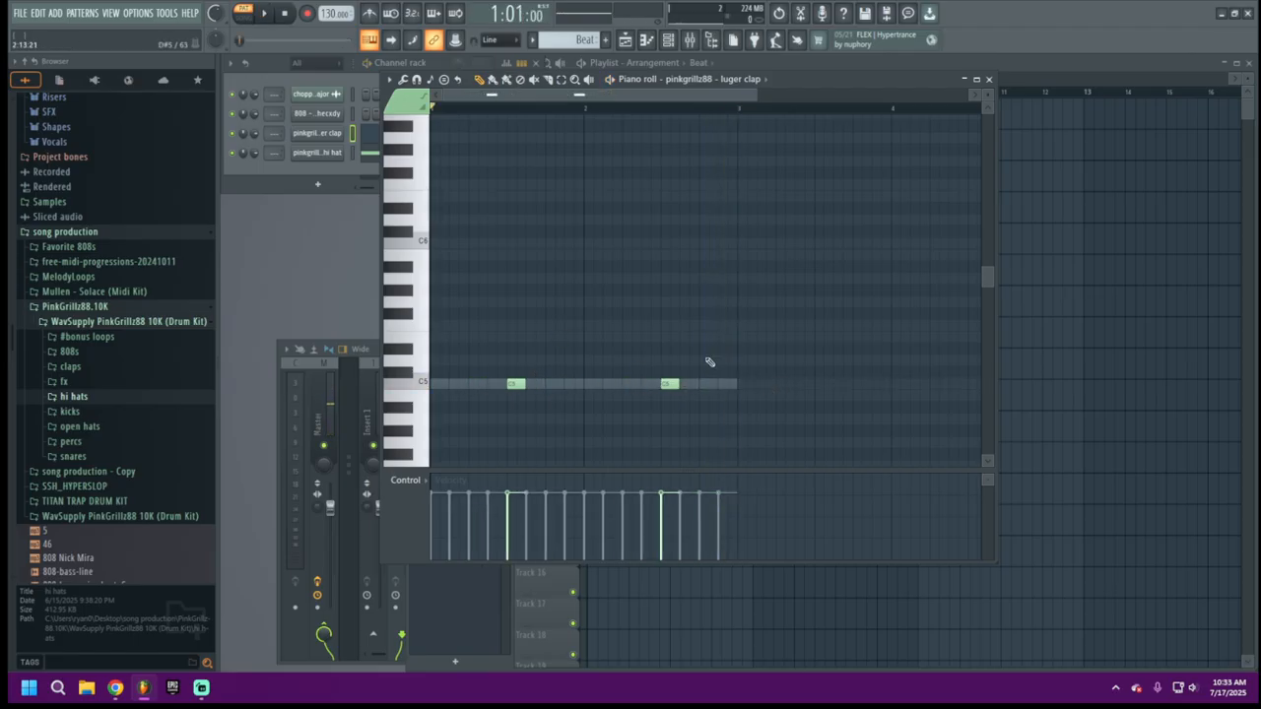
Shorten the Beat clips on Track 2 to two bars and fill the gaps with copies at bars 3 and 7.
left_click(989, 79)
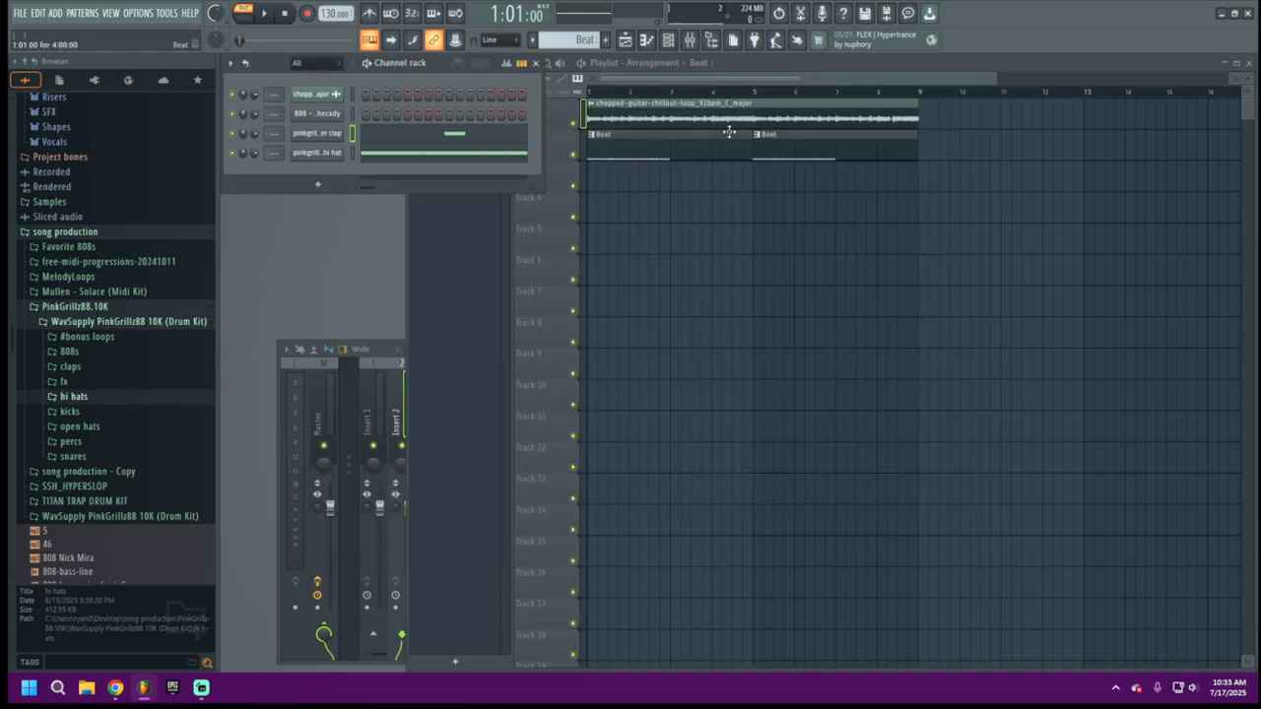
left_click_drag(751, 148, 670, 148)
left_click(685, 148)
left_click_drag(709, 150, 694, 148)
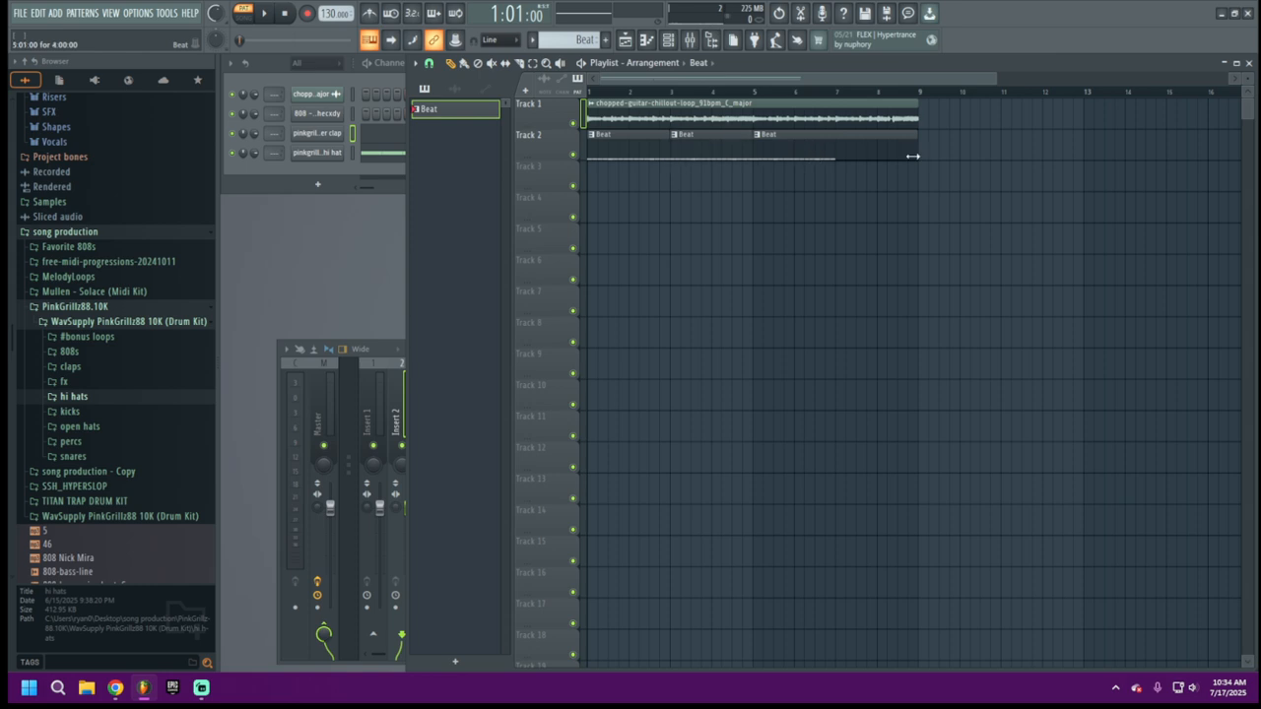
left_click(873, 148)
Switch playback to Song mode and listen to the arrangement.
left_click(243, 18)
key("space")
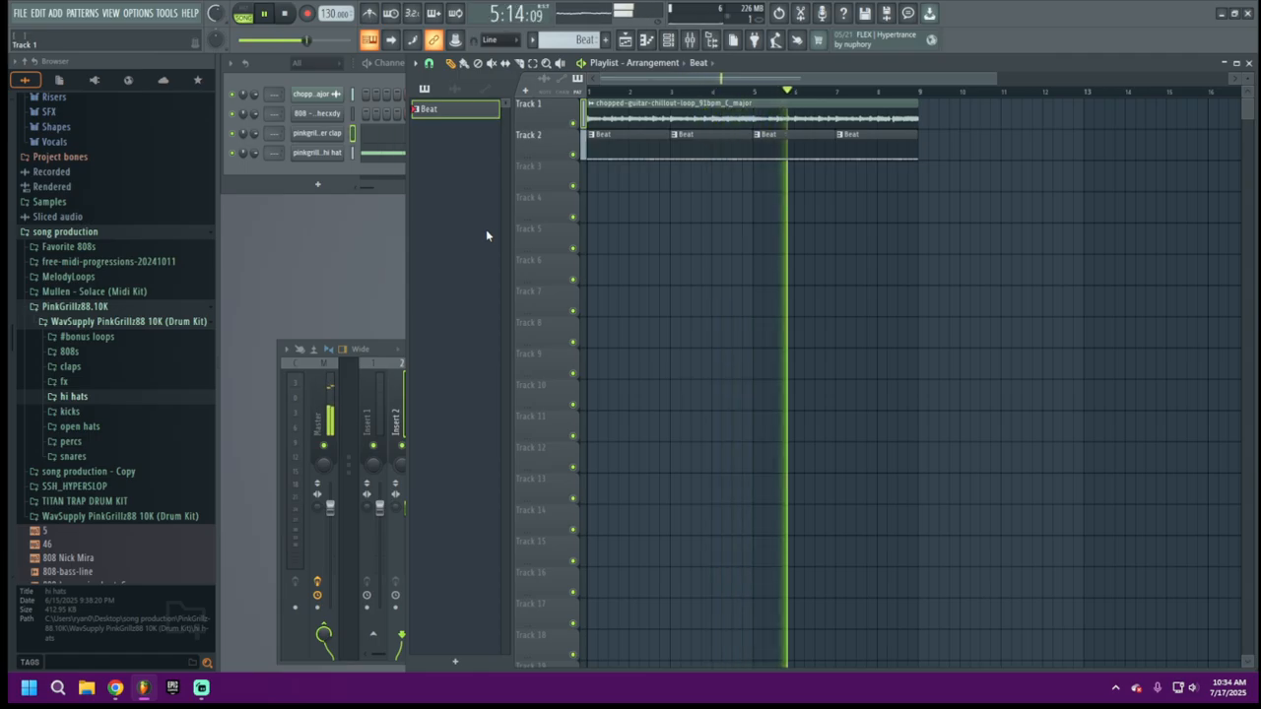
key("space")
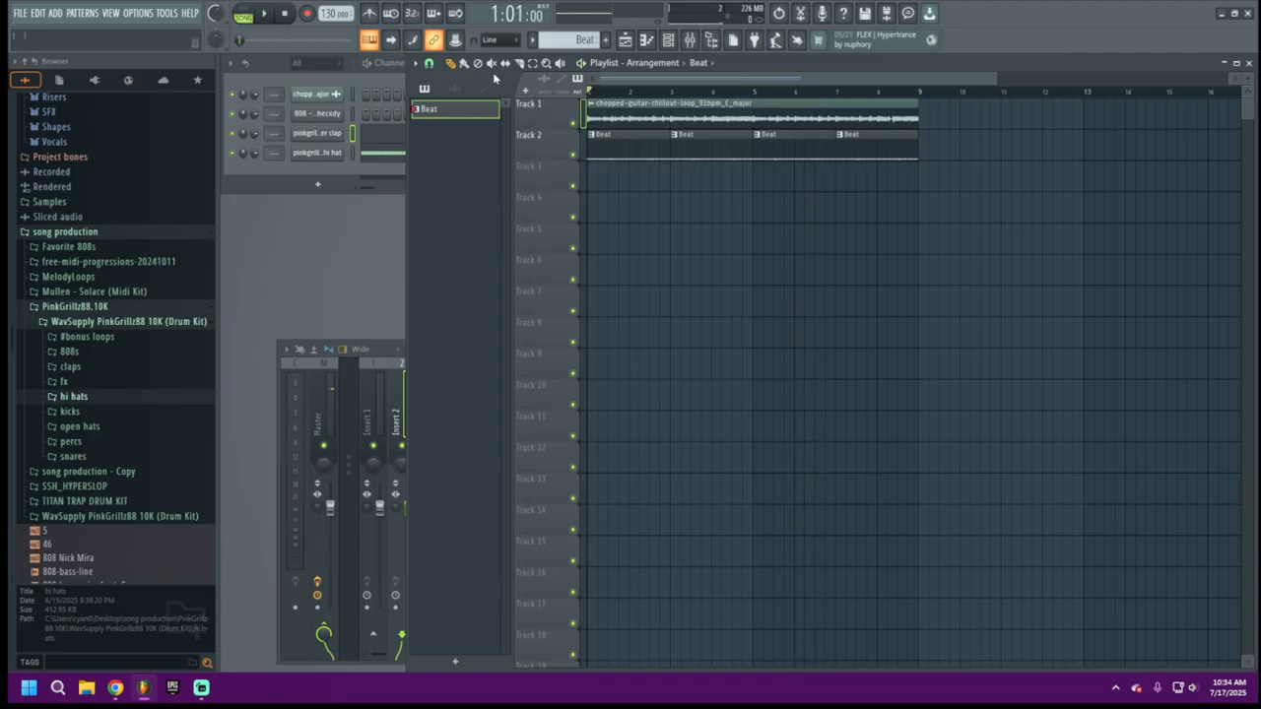
Create a new empty pattern named 808s.
left_click(251, 150)
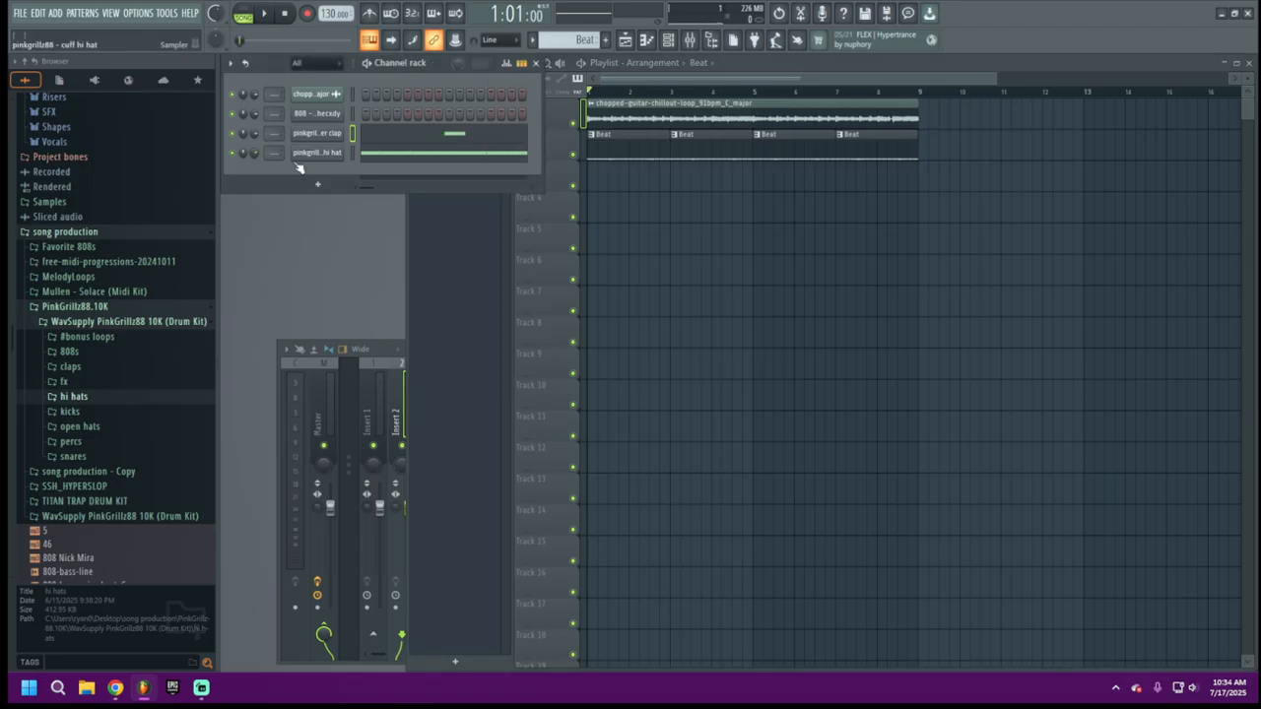
left_click(453, 224)
right_click(429, 110)
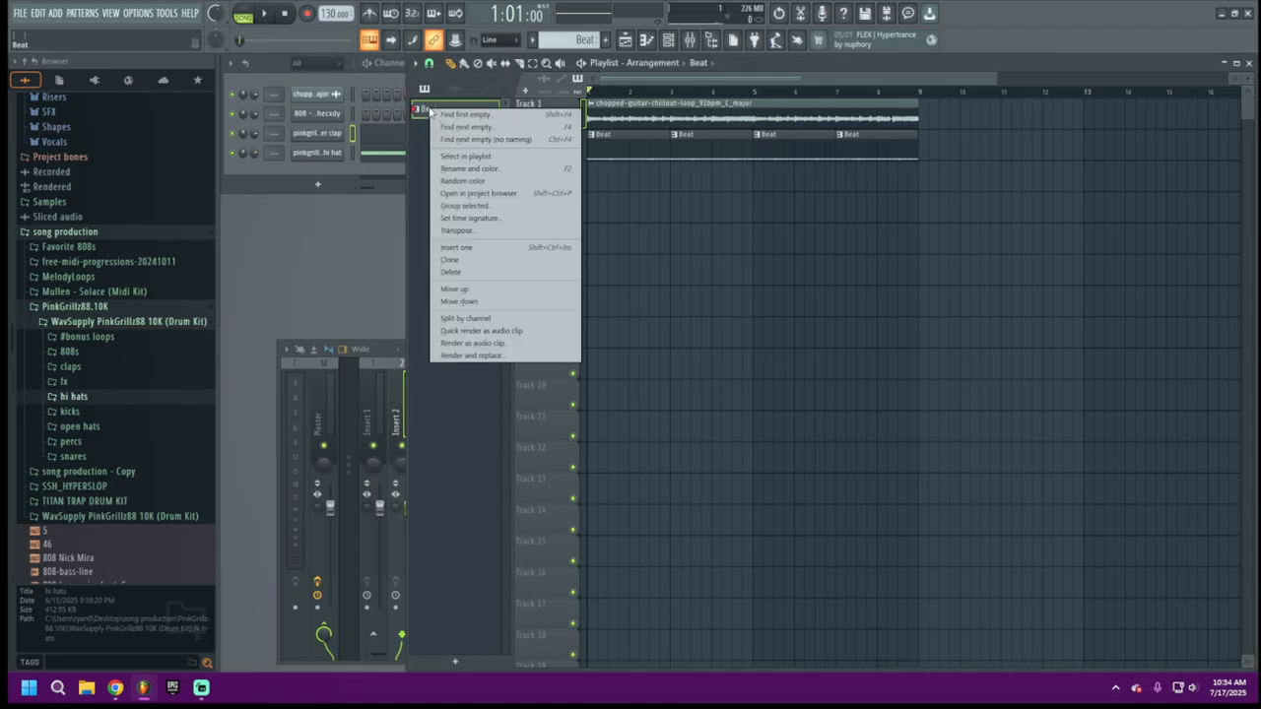
left_click(473, 127)
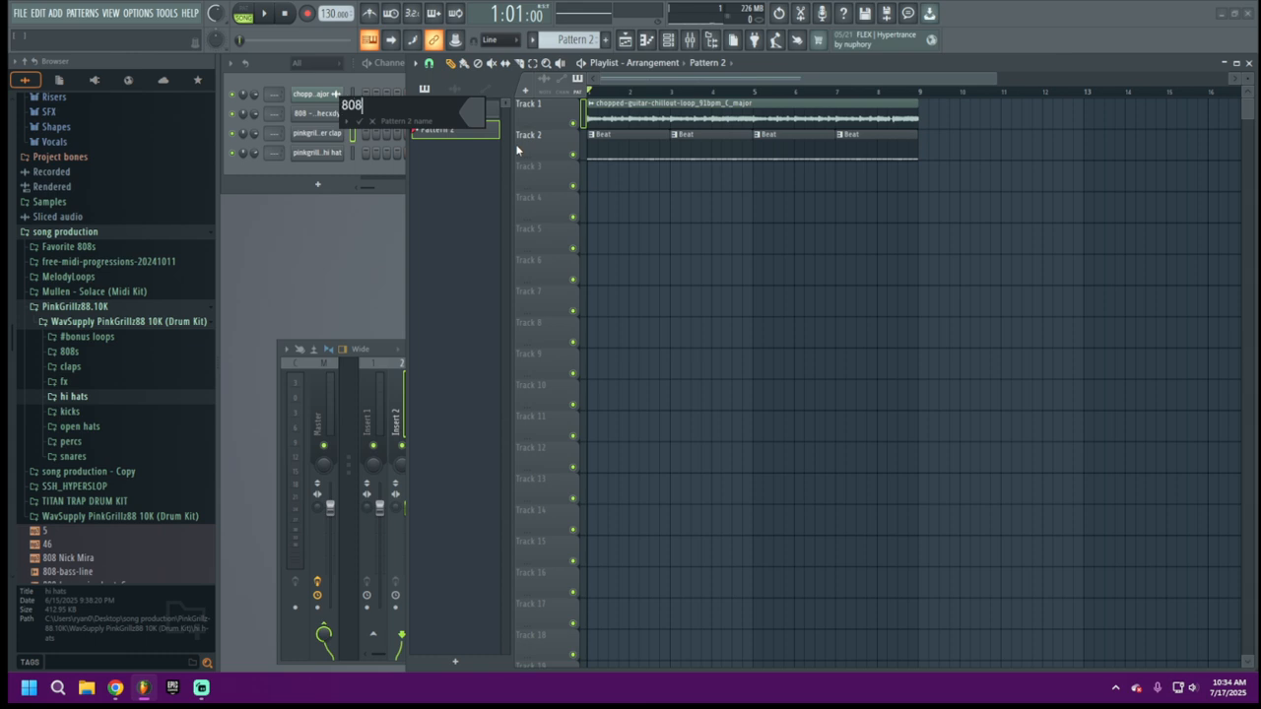
key("Return")
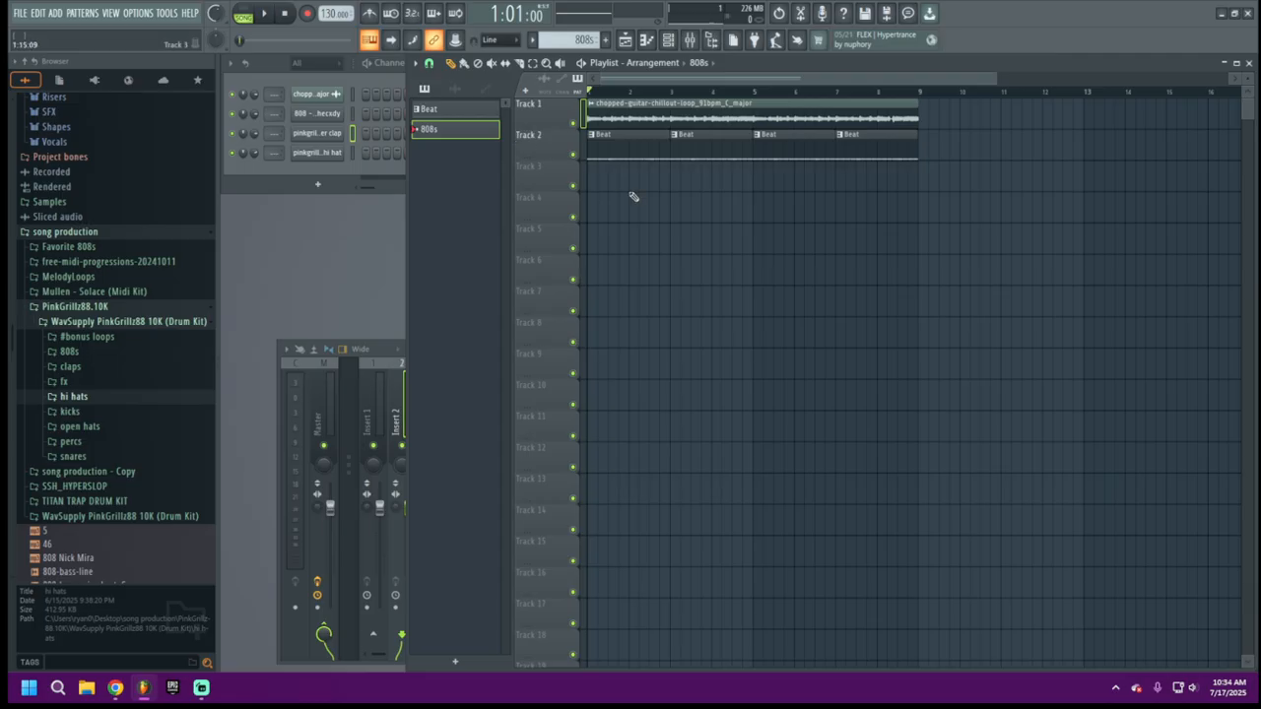
Place a four-bar 808s clip at bar 1 of Track 3 and a second one at bar 5.
left_click(605, 184)
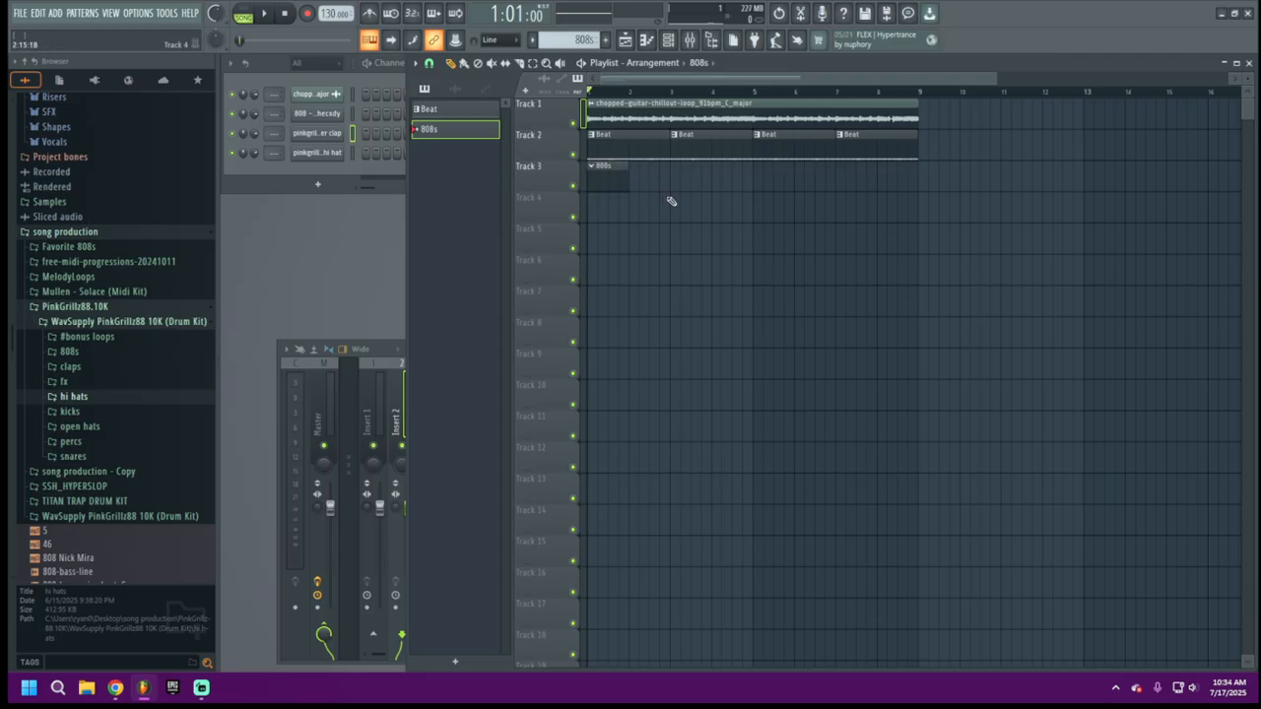
left_click_drag(628, 179, 743, 189)
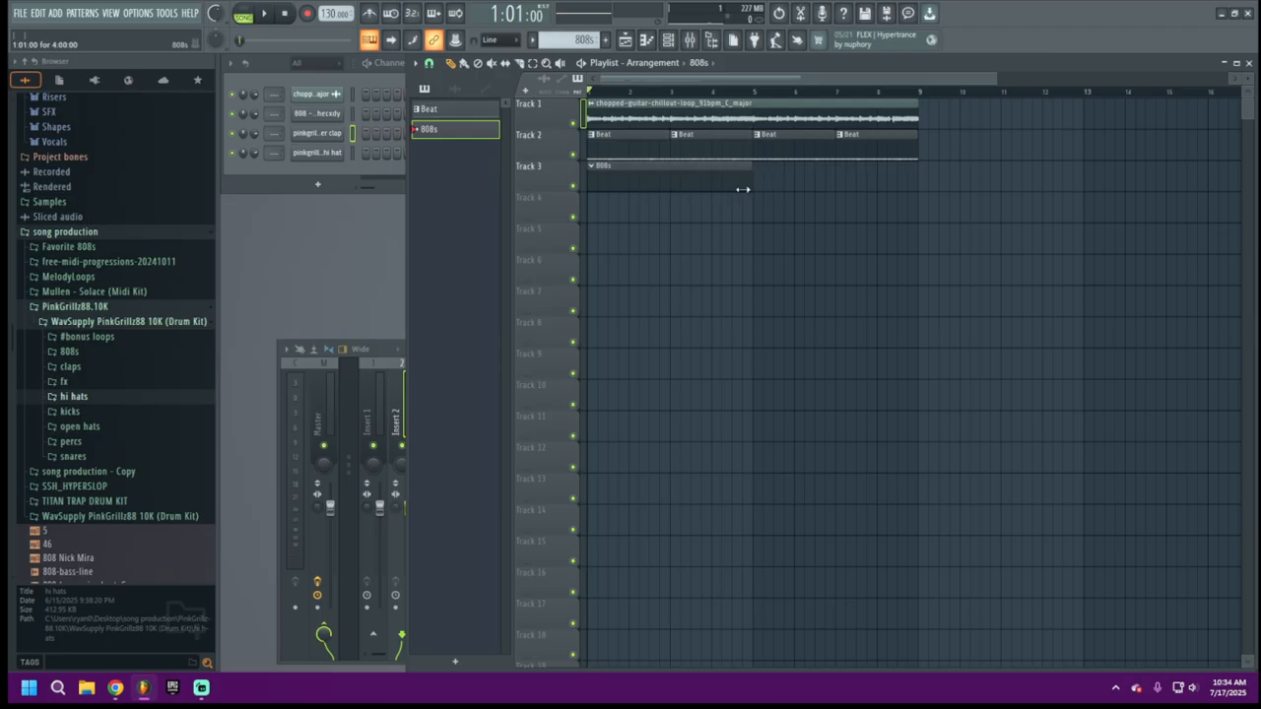
left_click(778, 185)
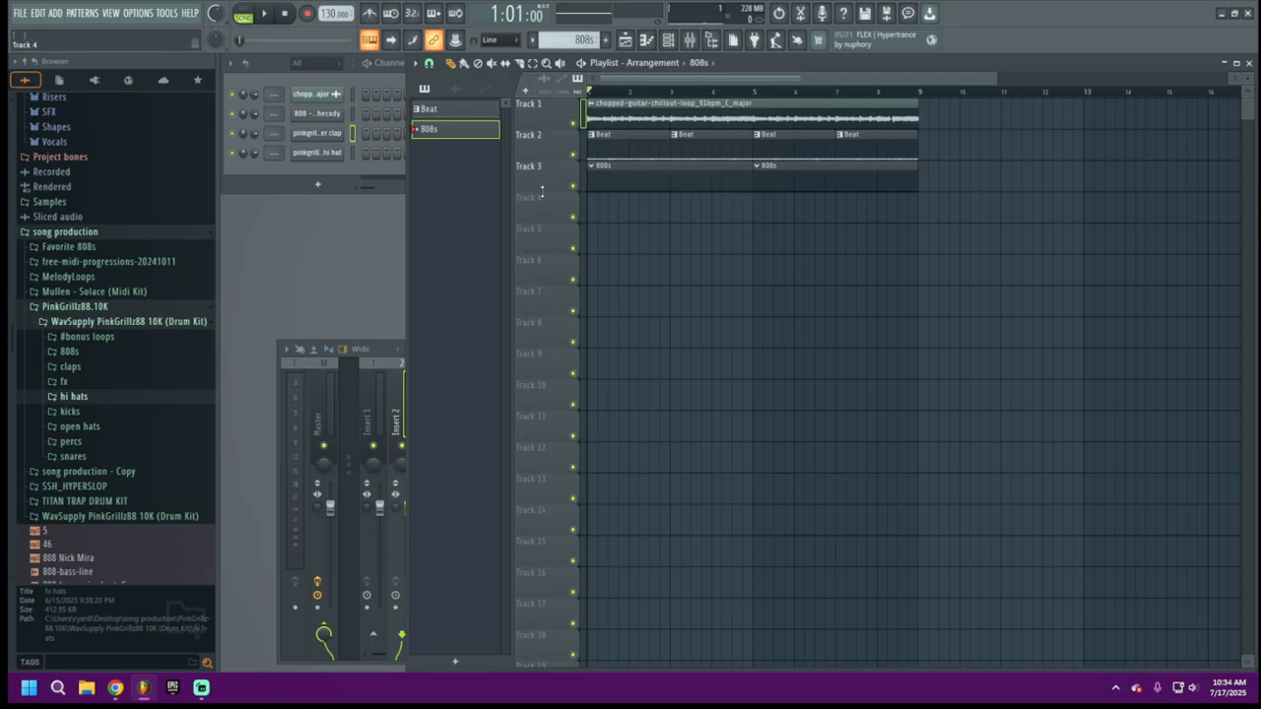
Open the 808 - Mani Zay channel in the Piano roll and audition its sound.
right_click(317, 115)
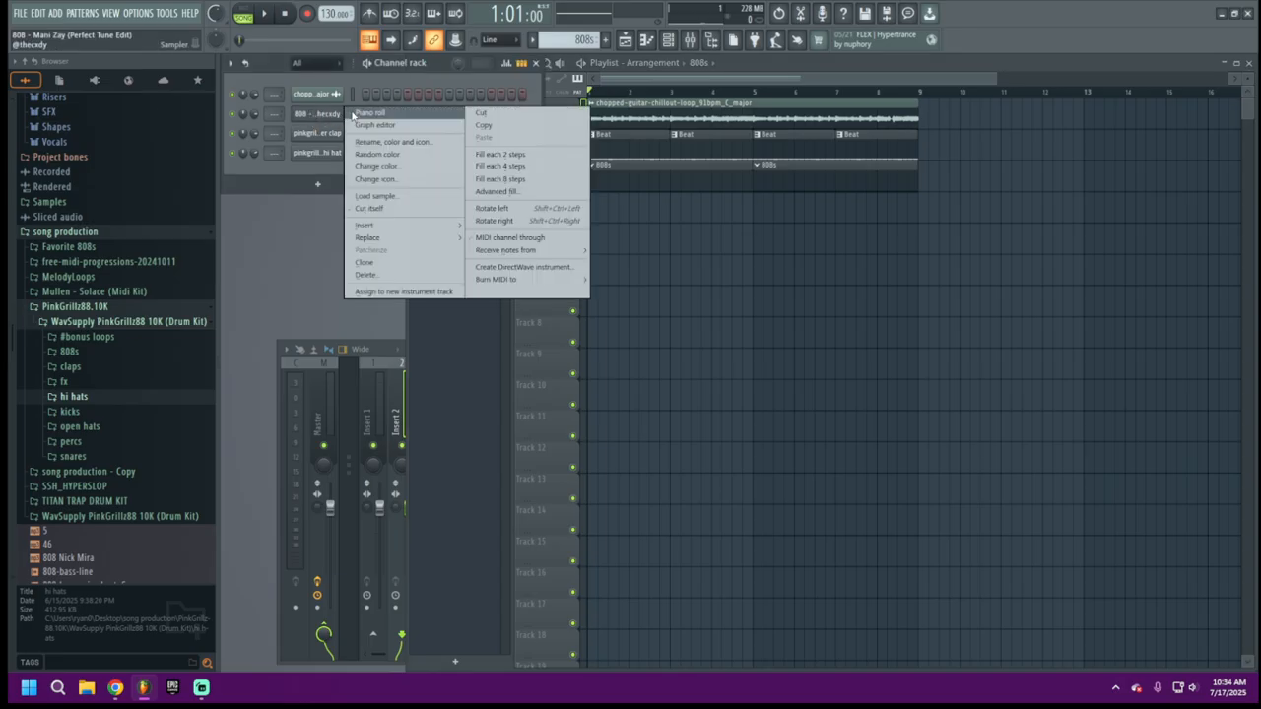
left_click(365, 115)
left_click(451, 233)
right_click(452, 235)
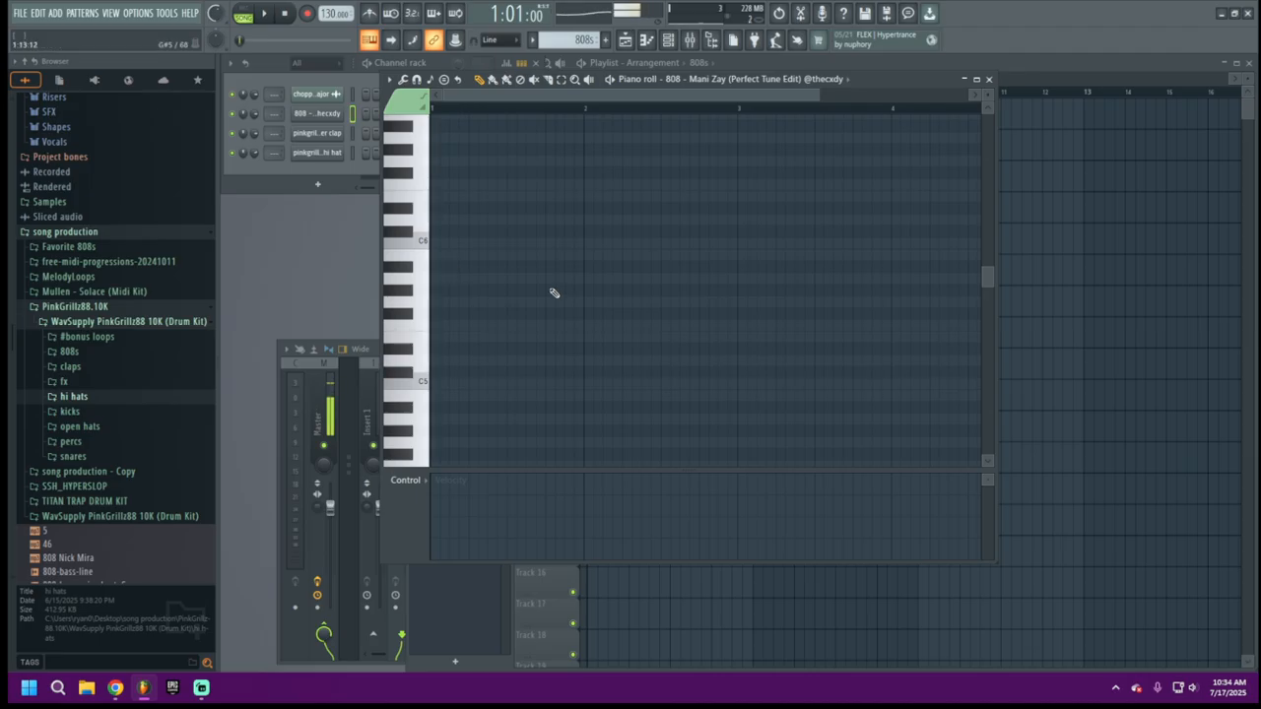
key("l")
Try a two-note 808 line of F5 and G#5 at the start of bar 1, play it, and delete both notes.
left_click(439, 220)
left_click_drag(449, 219, 464, 325)
left_click(499, 221)
key("space")
key("space")
key("space")
left_click_drag(500, 221, 501, 289)
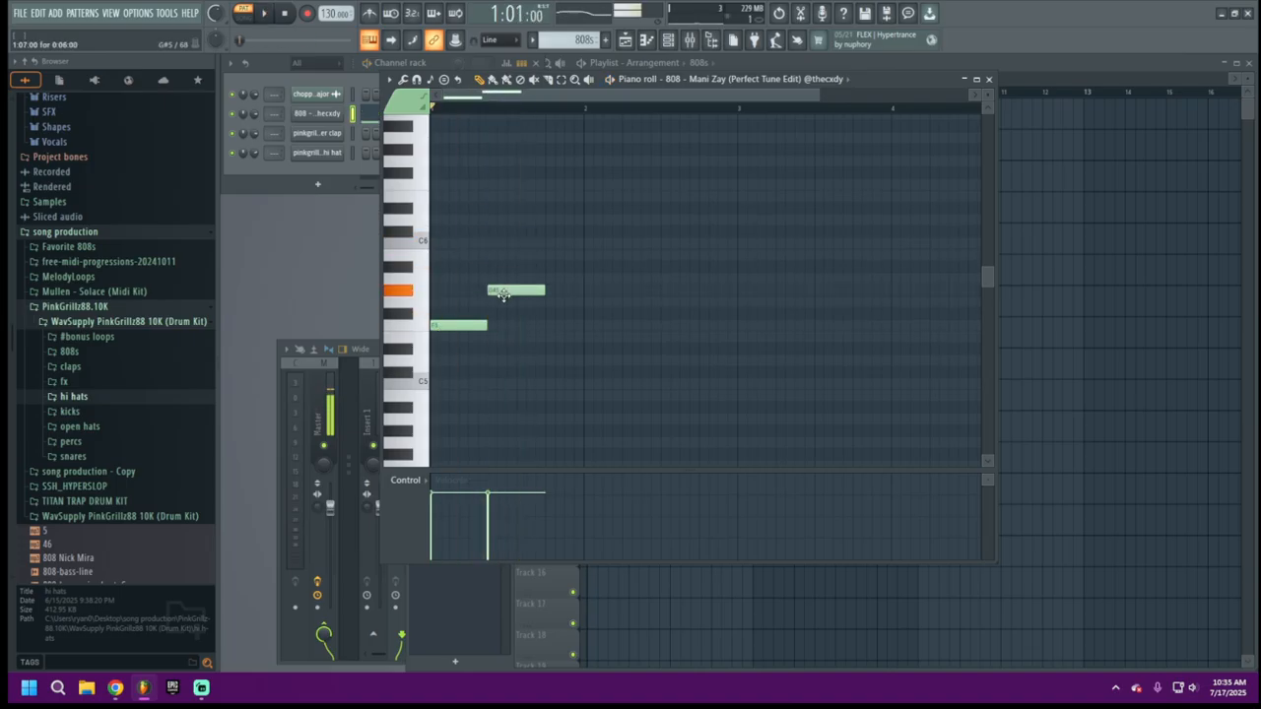
key("space")
right_click(497, 291)
right_click(480, 326)
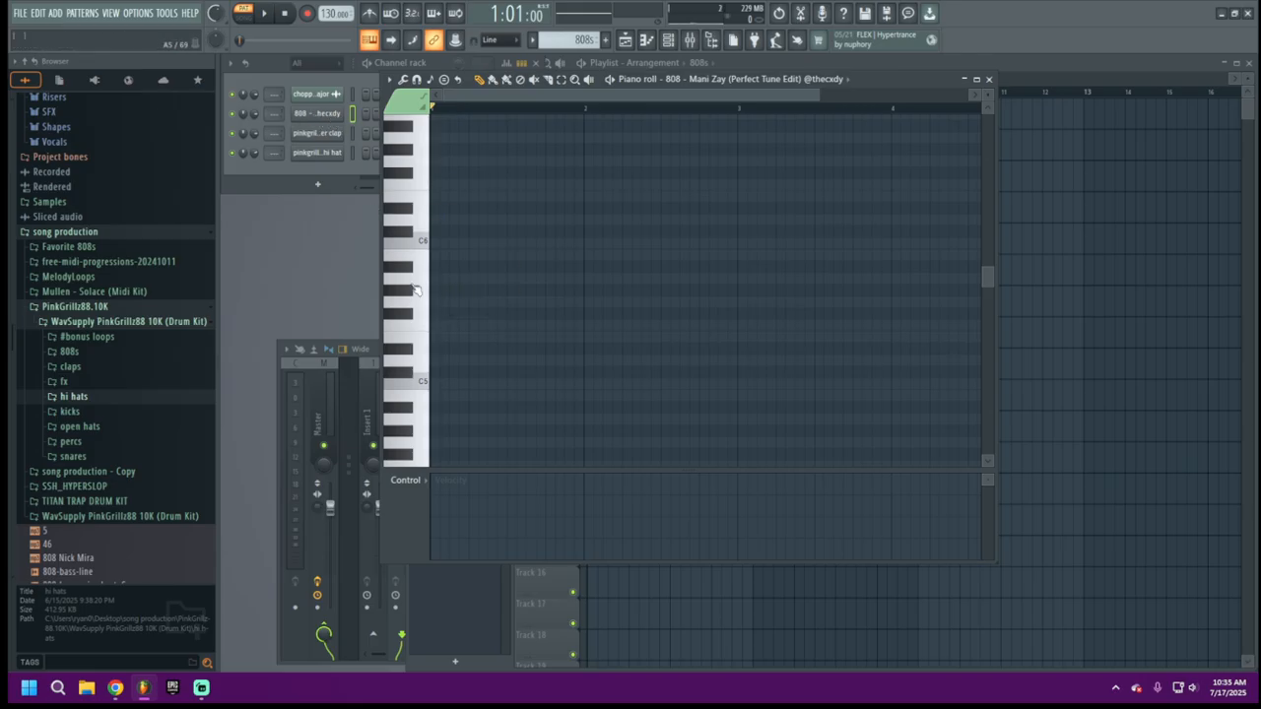
Audition the 808, enable its volume envelope in the channel settings, and lower the attack to its minimum.
key("w")
key("t")
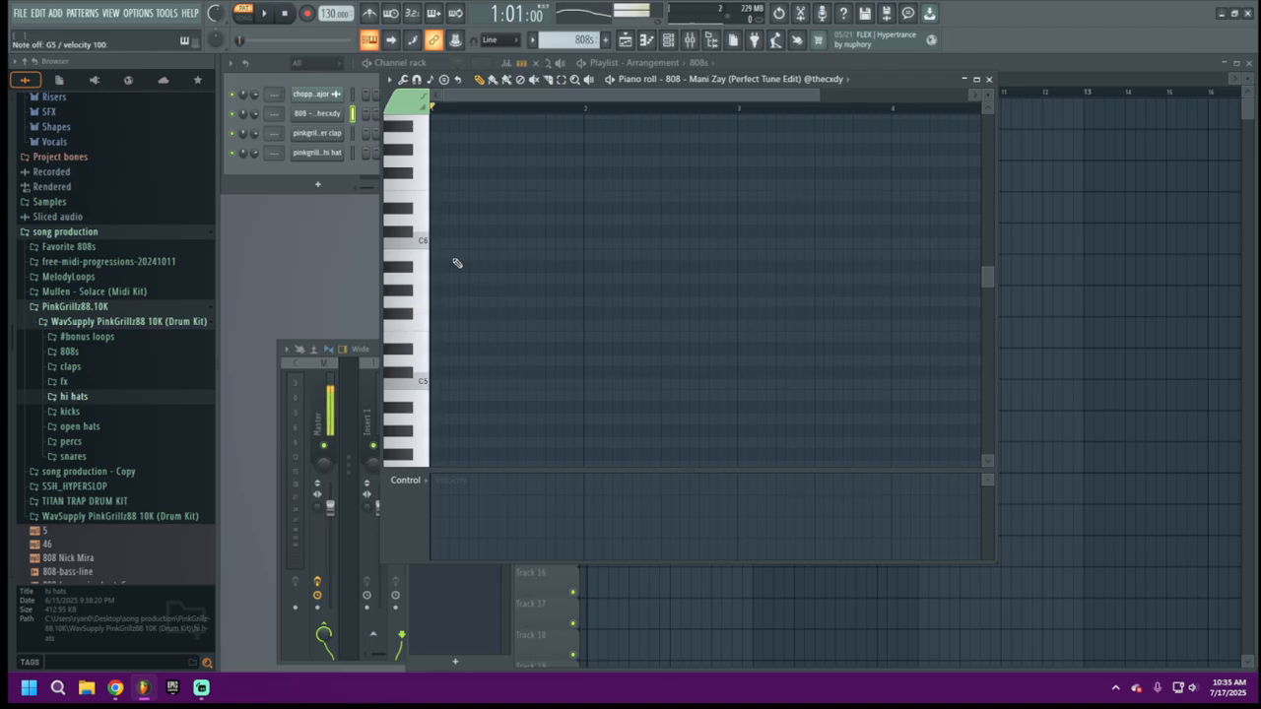
left_click(316, 114)
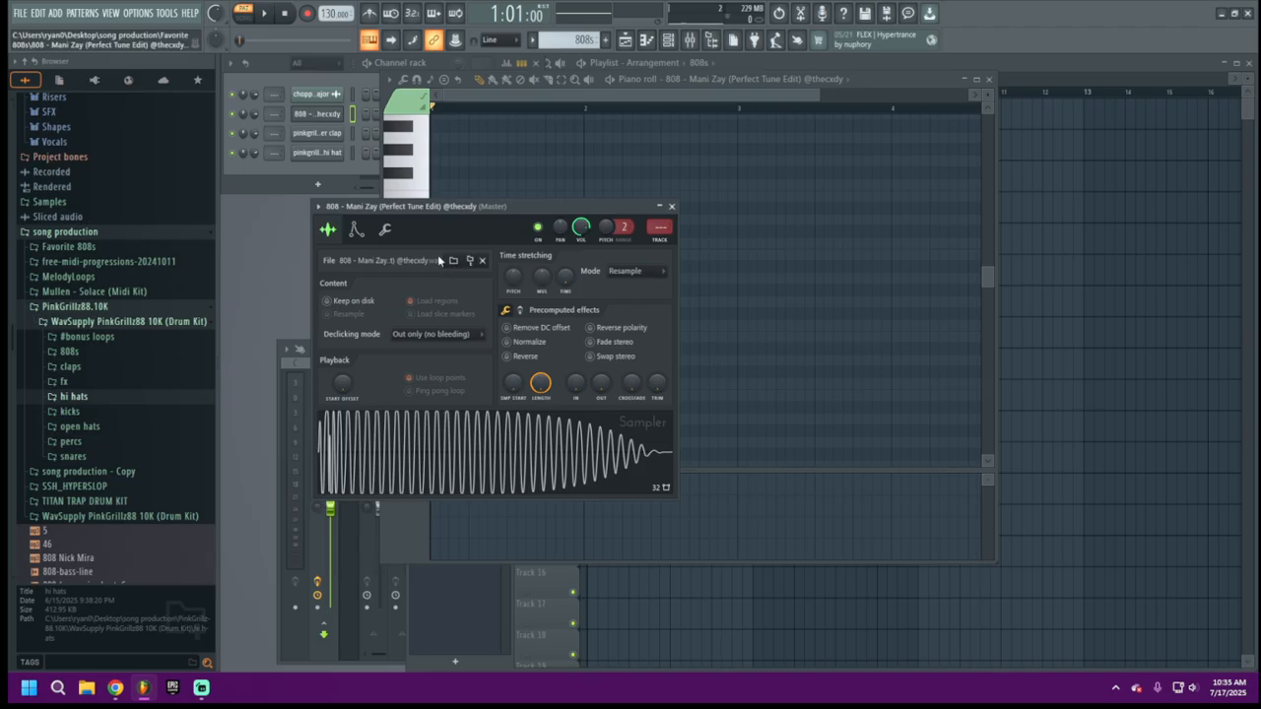
left_click(357, 232)
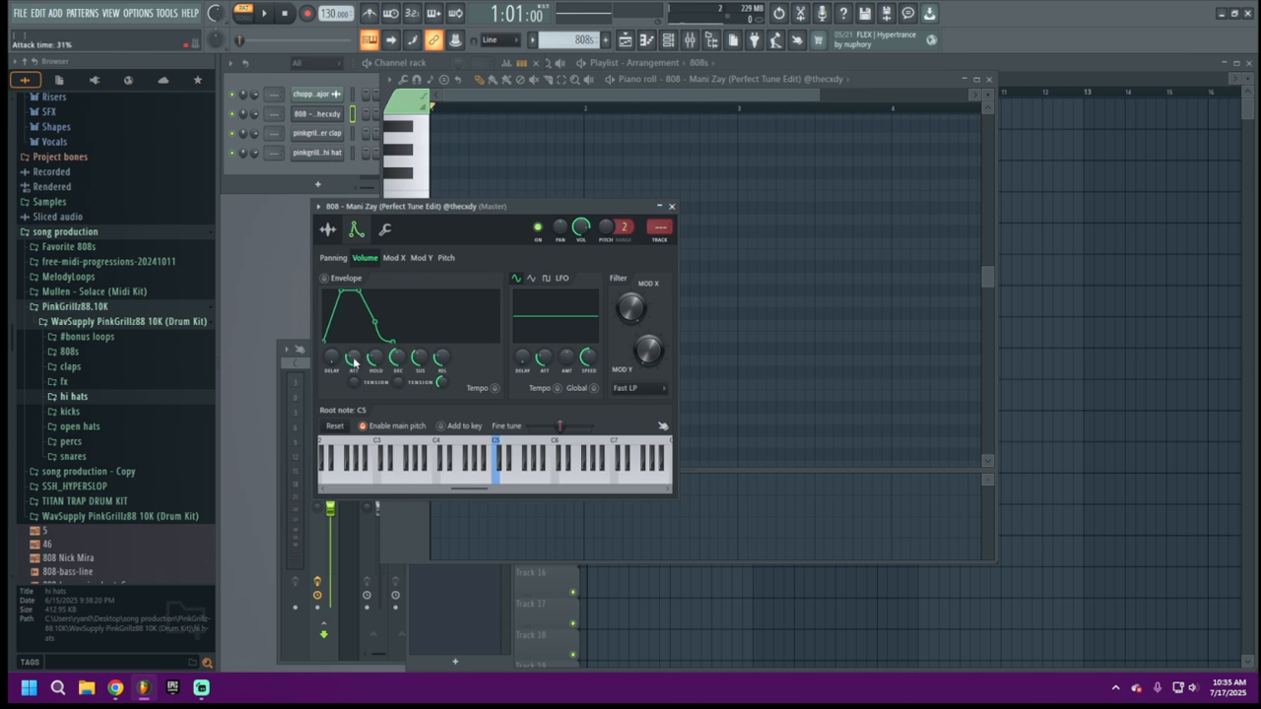
left_click_drag(357, 362, 357, 394)
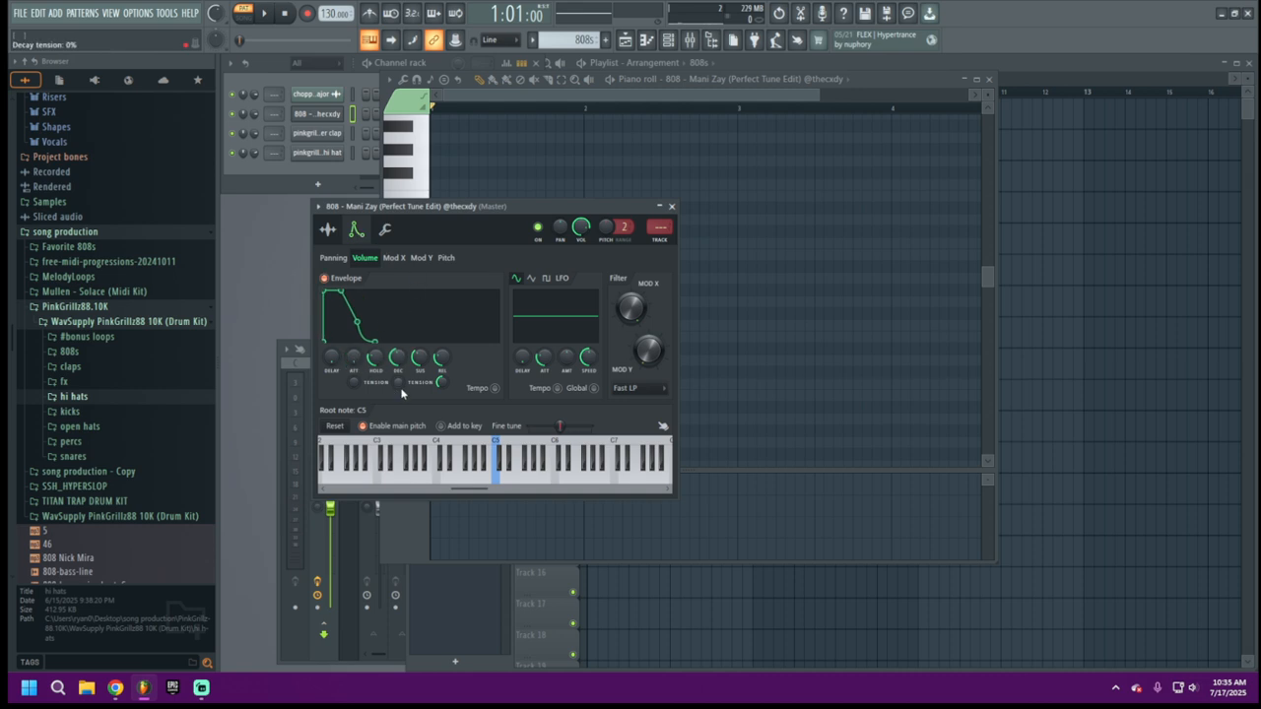
Audition several notes of the 808 with its volume envelope enabled, and close the channel settings and Piano roll.
key("t")
key("w")
key("r")
key("t")
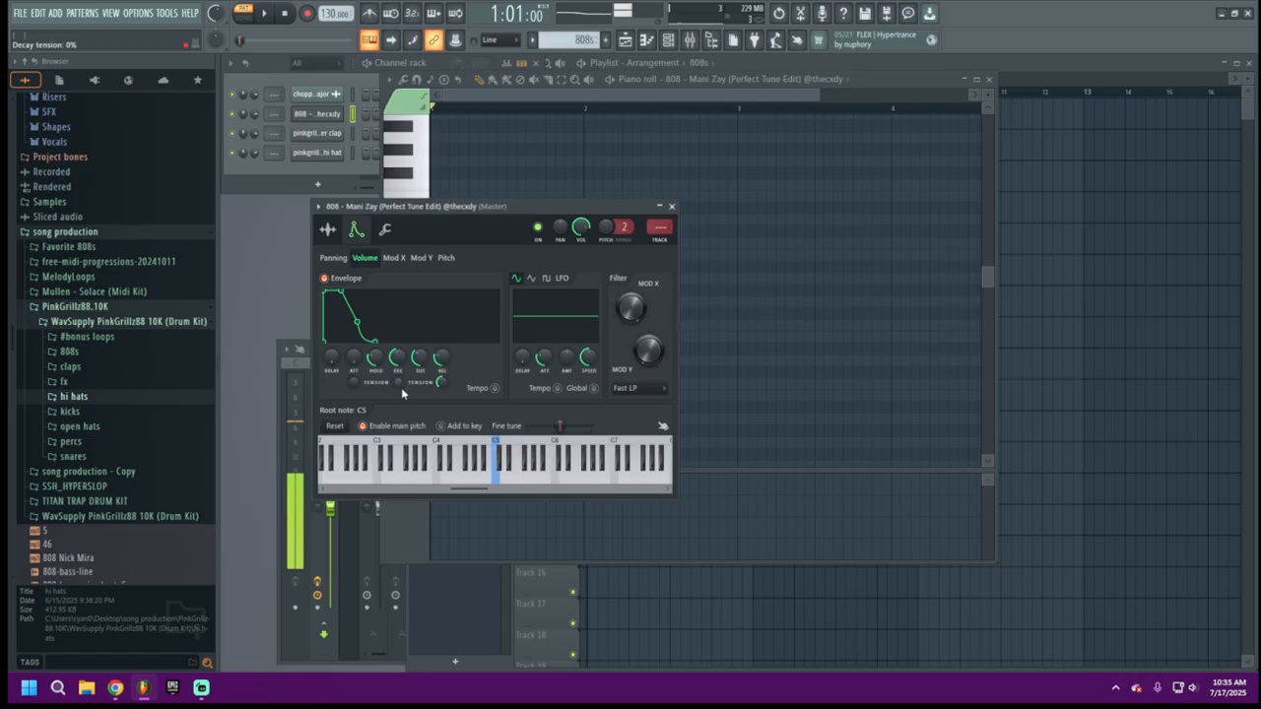
key("t")
key("r")
key("t")
key("t")
left_click(671, 206)
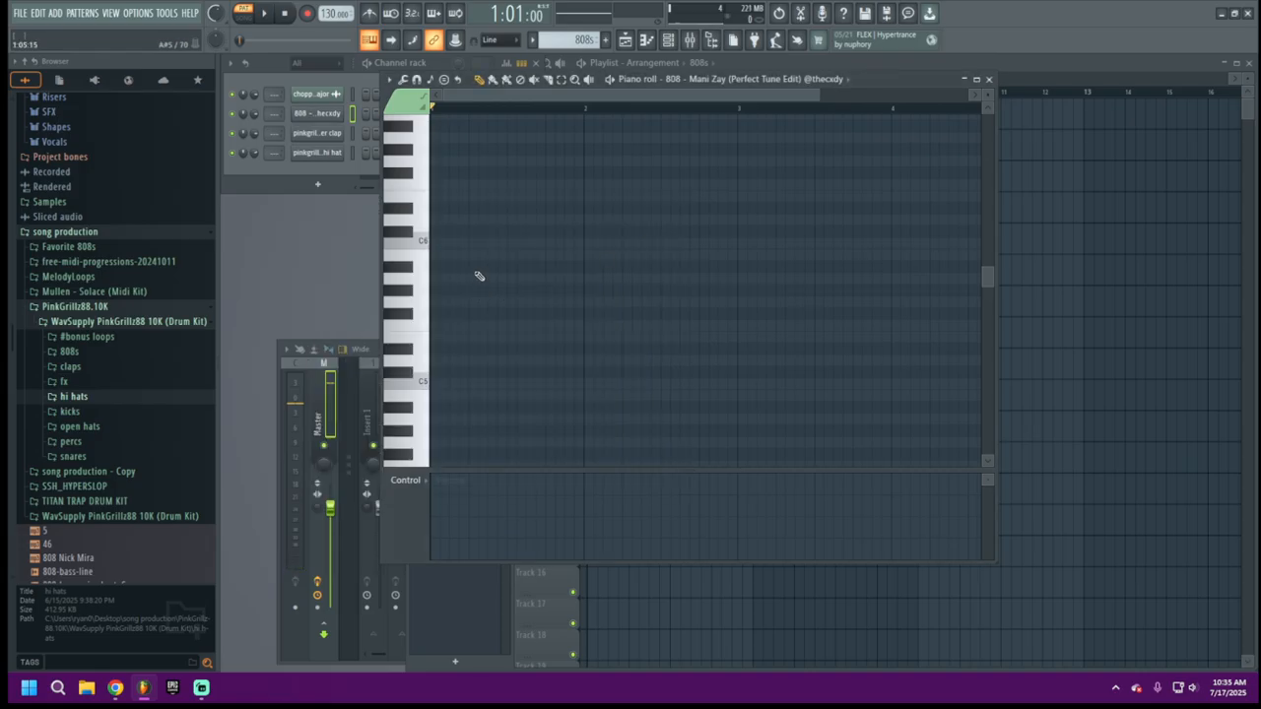
left_click(991, 81)
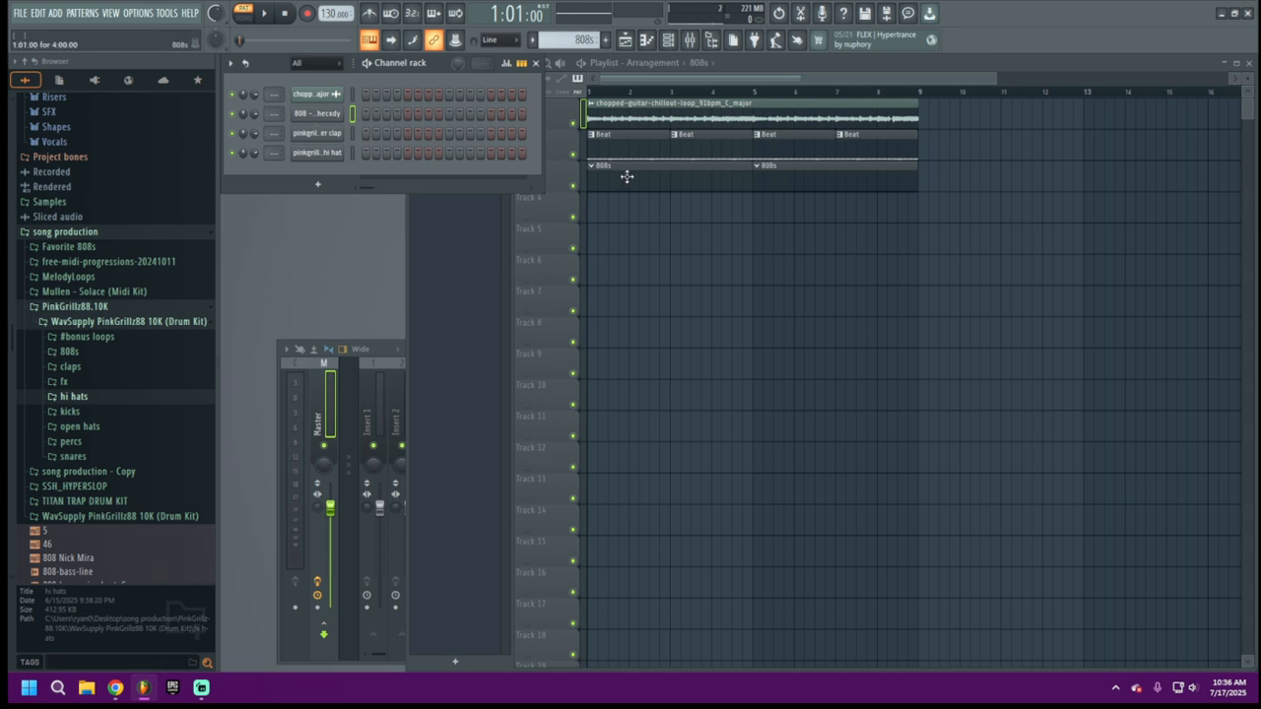
Mute the Beat track in the Playlist and switch playback to song mode.
right_click(339, 114)
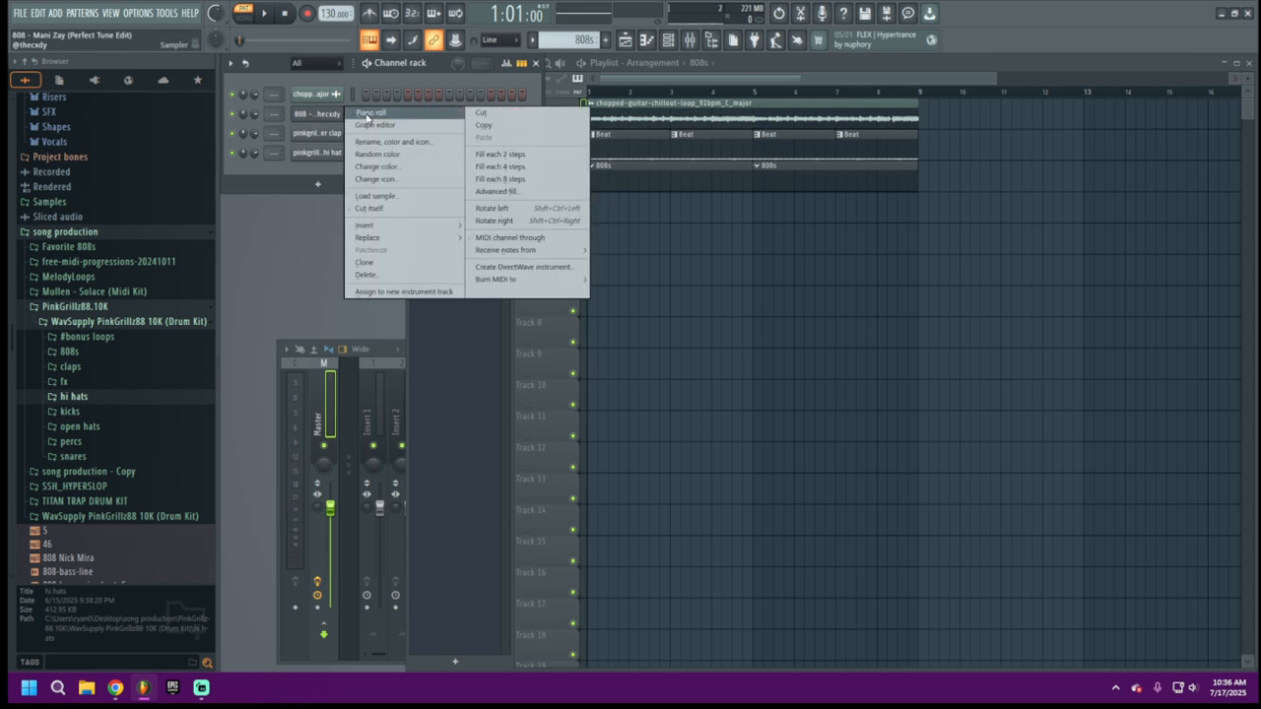
left_click(367, 113)
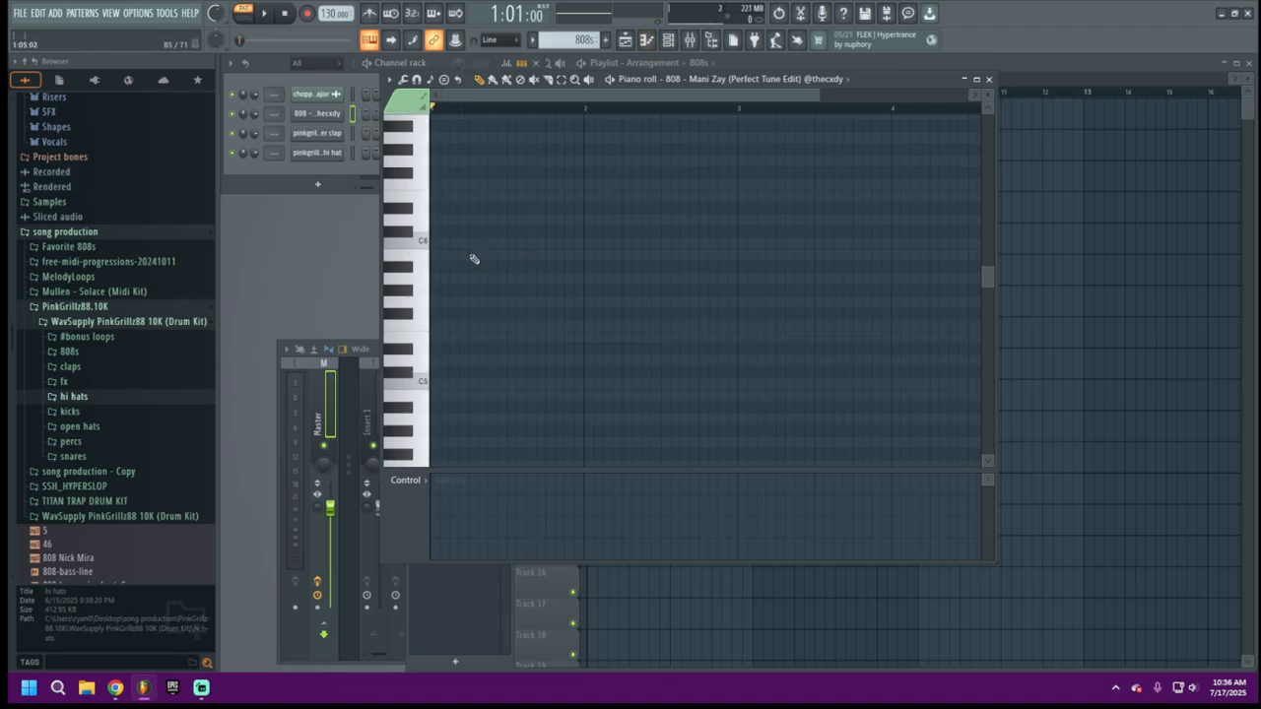
left_click_drag(896, 78, 1038, 321)
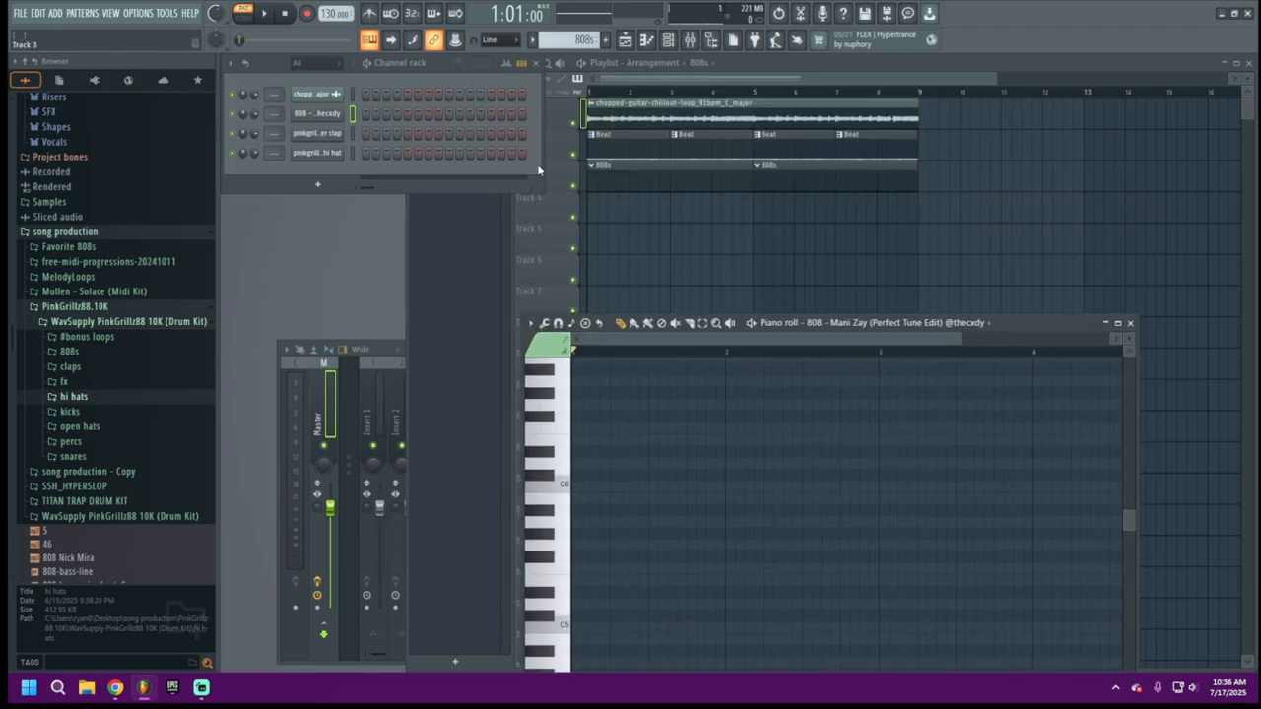
left_click(573, 155)
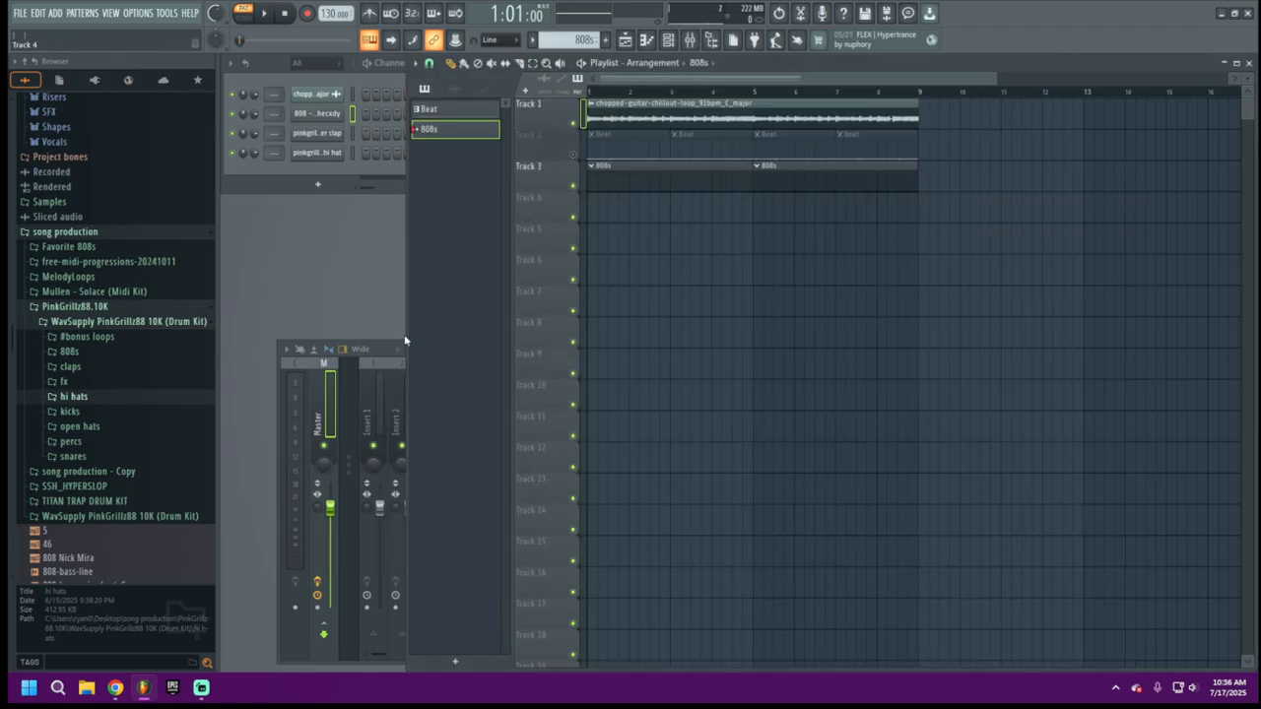
left_click(250, 14)
Open the 808 - Mani Zay channel in the Piano roll and place its window below the three arranged Playlist tracks.
right_click(329, 118)
left_click(370, 114)
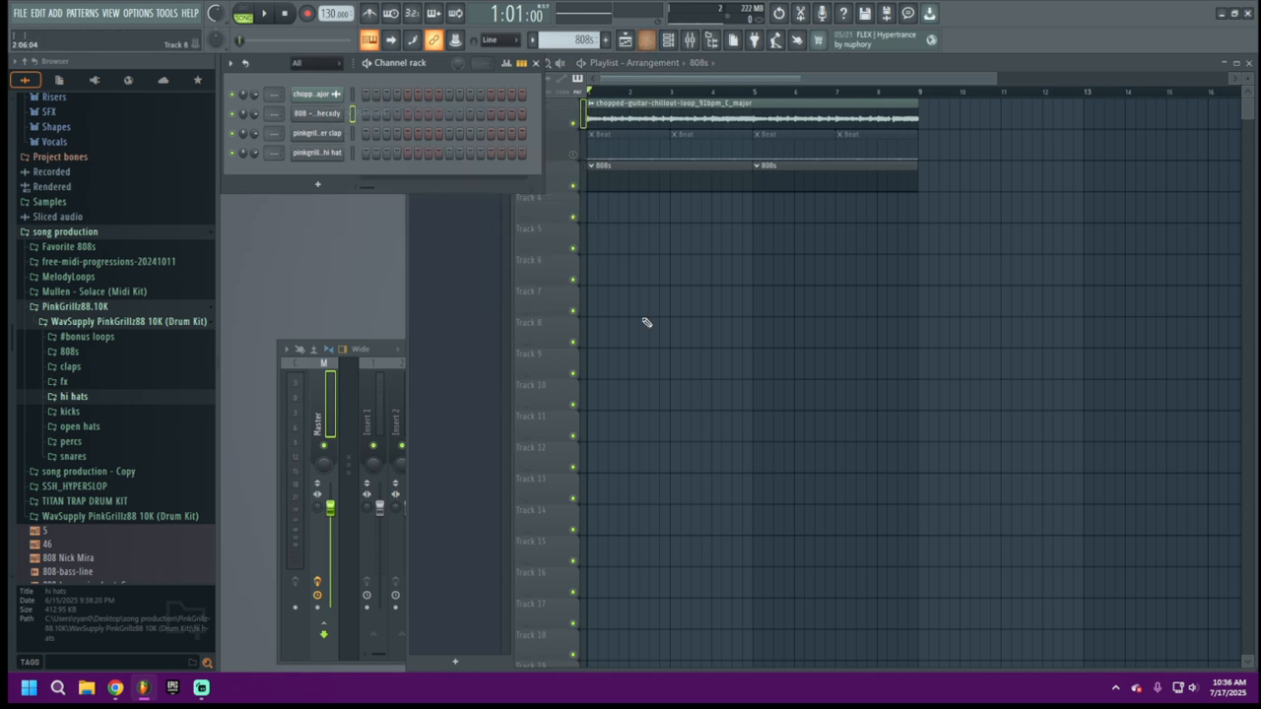
right_click(344, 112)
left_click(375, 112)
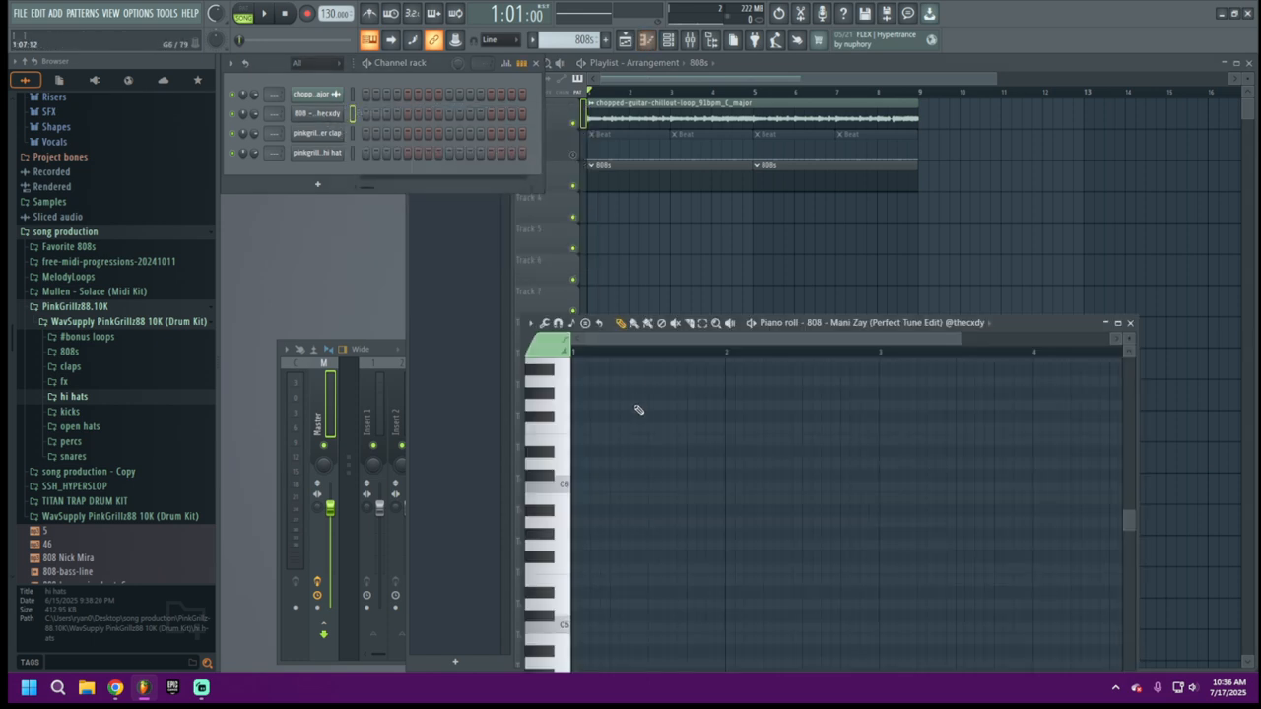
left_click_drag(997, 323, 940, 218)
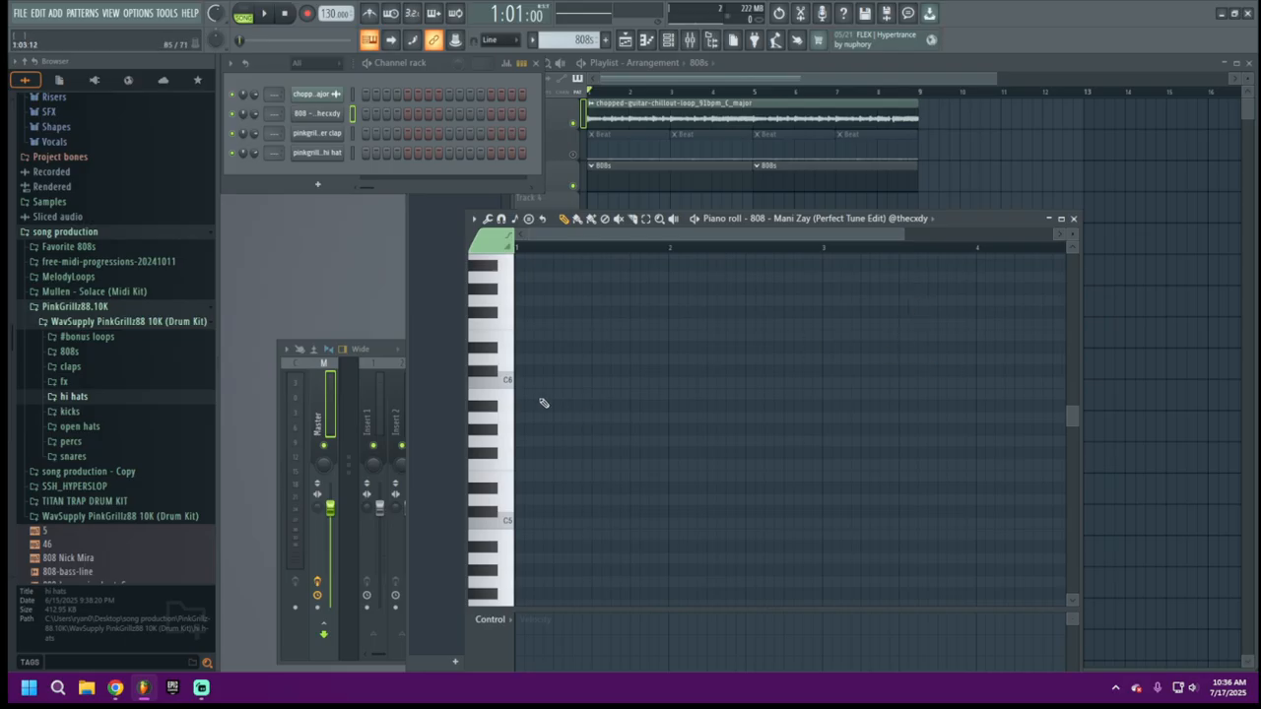
Try a run of back-to-back C6 808 notes across bar 1, play it, and delete the notes.
left_click_drag(562, 385, 517, 385)
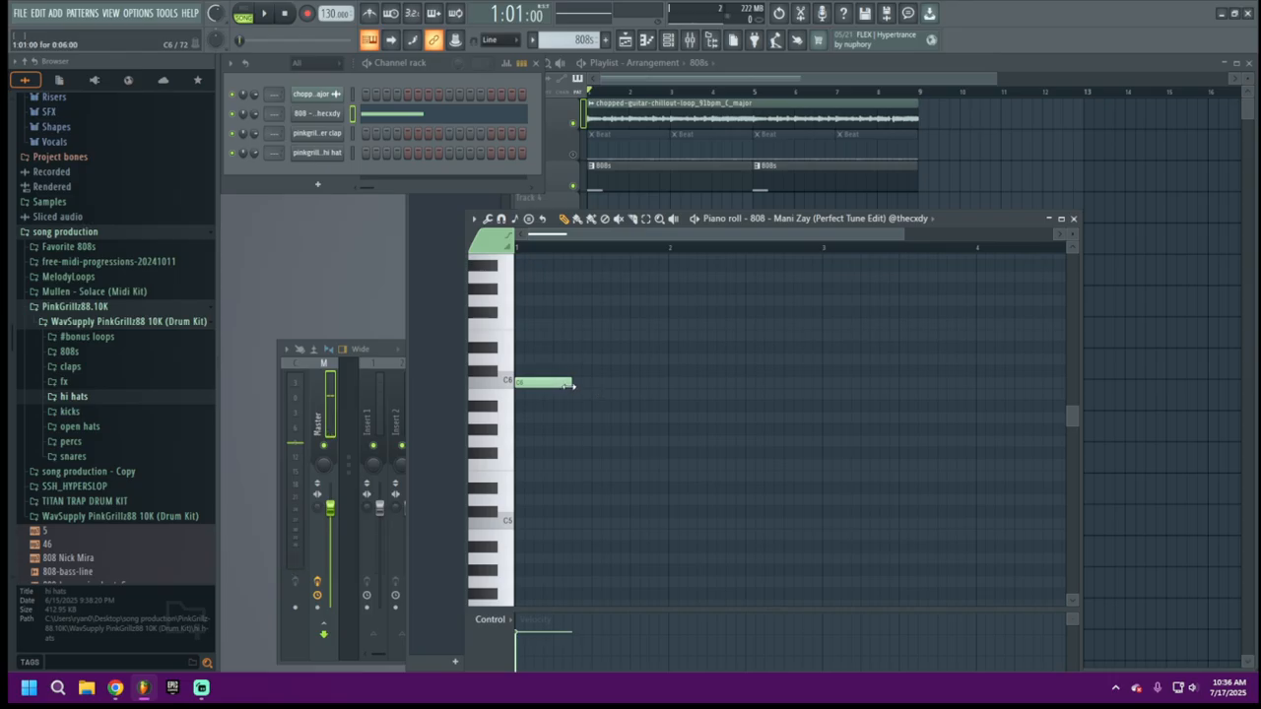
key("l")
left_click_drag(571, 382, 667, 383)
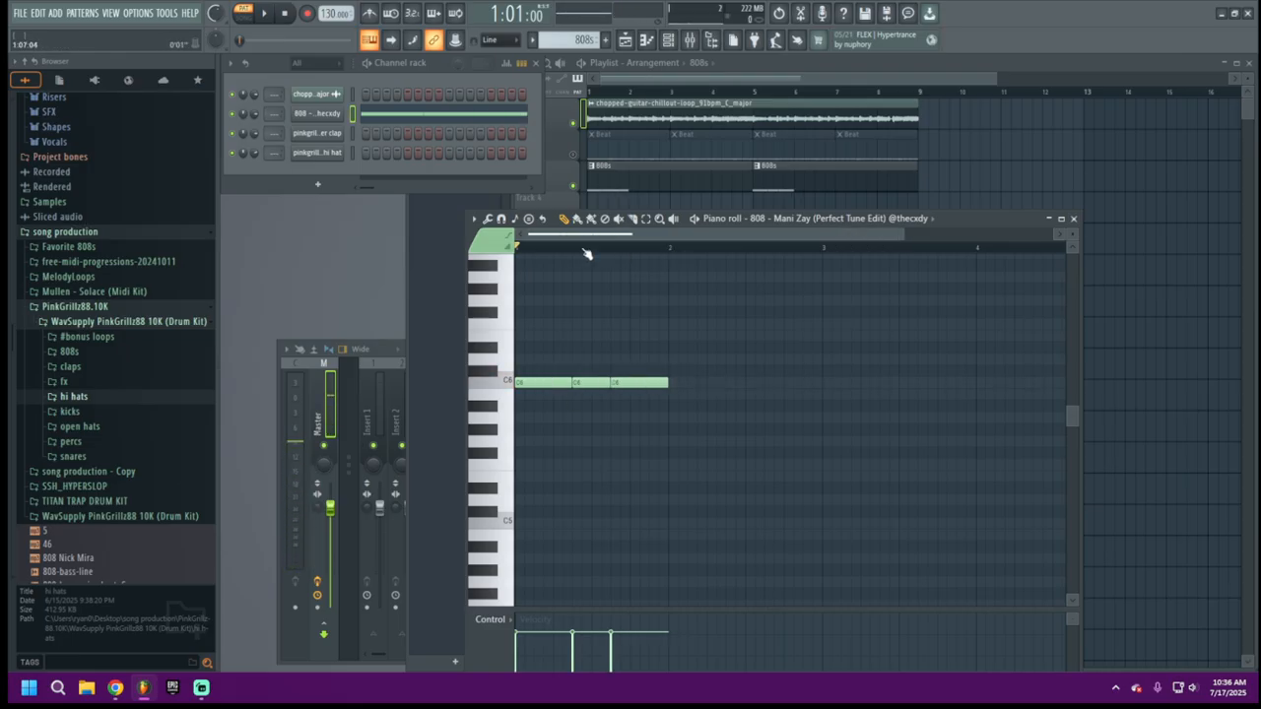
left_click(266, 14)
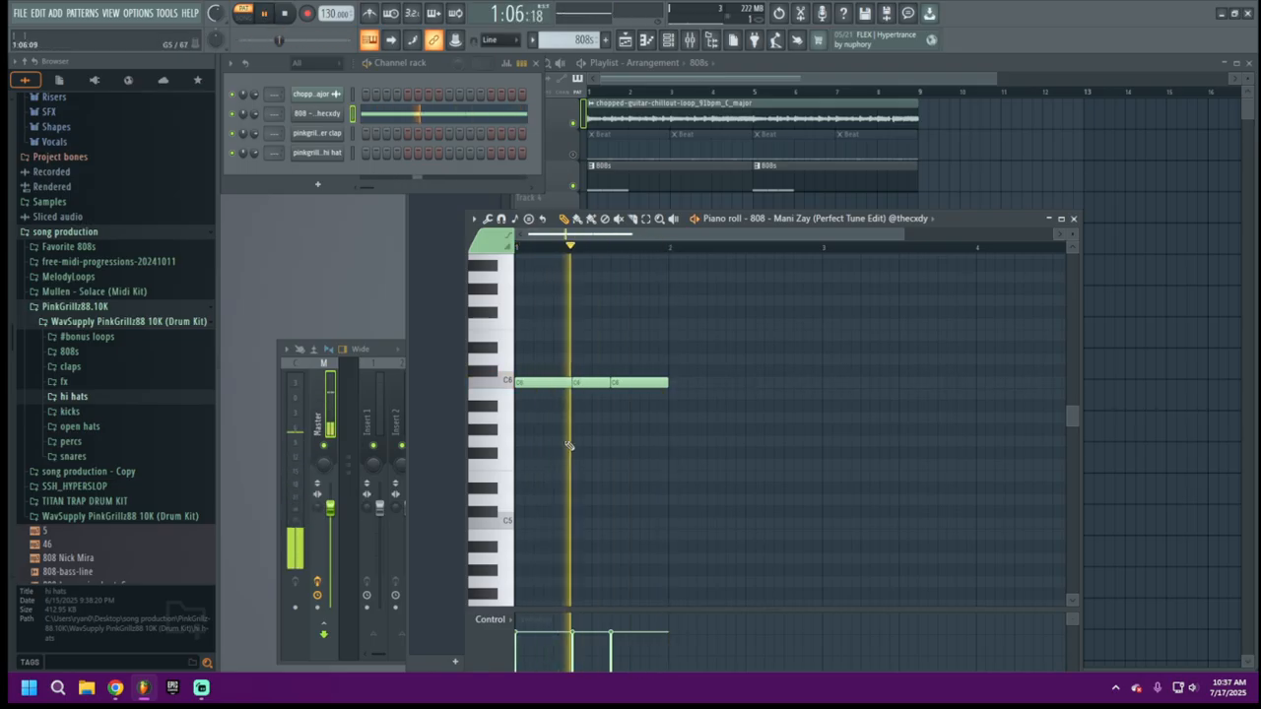
right_click(584, 385)
left_click_drag(568, 384, 605, 391)
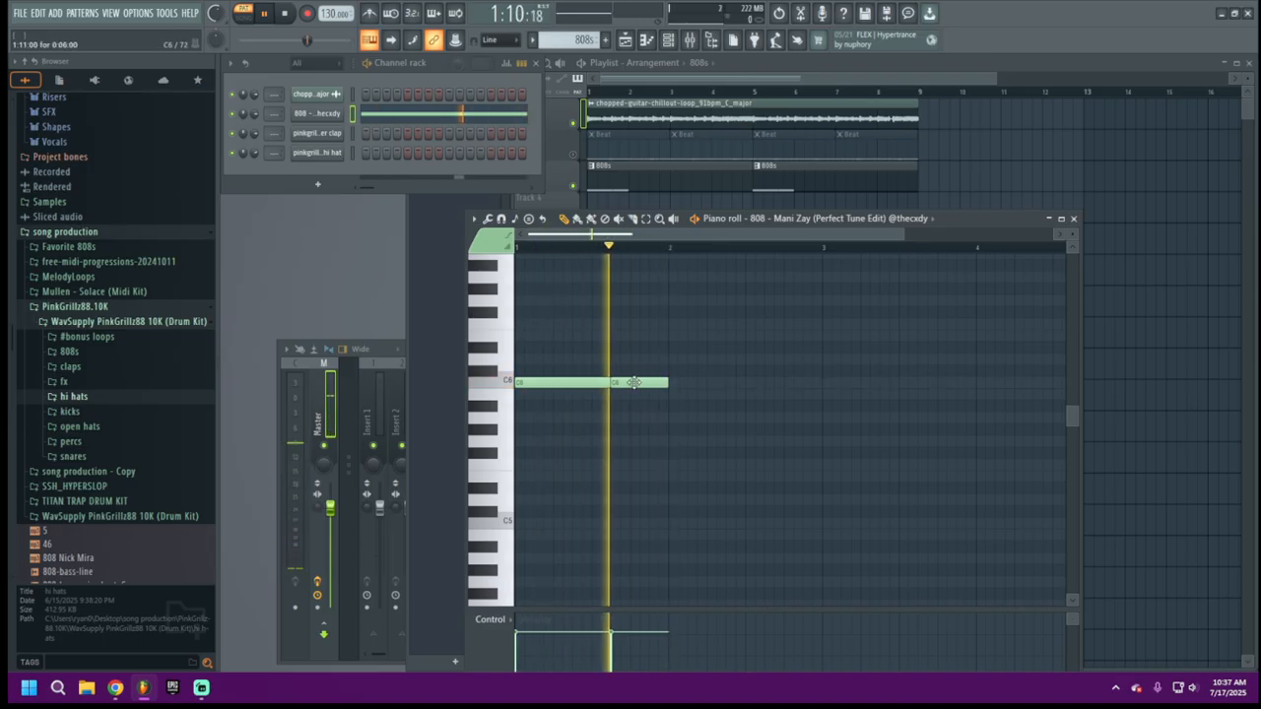
right_click(639, 386)
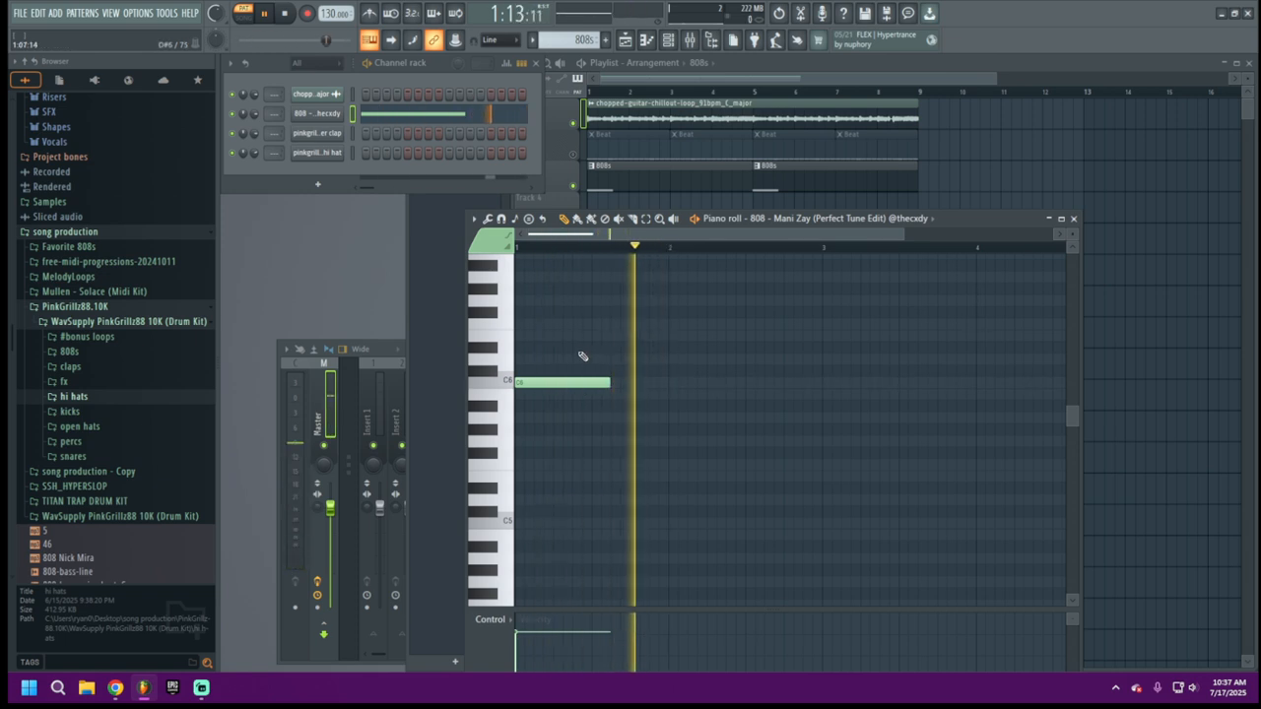
right_click(592, 380)
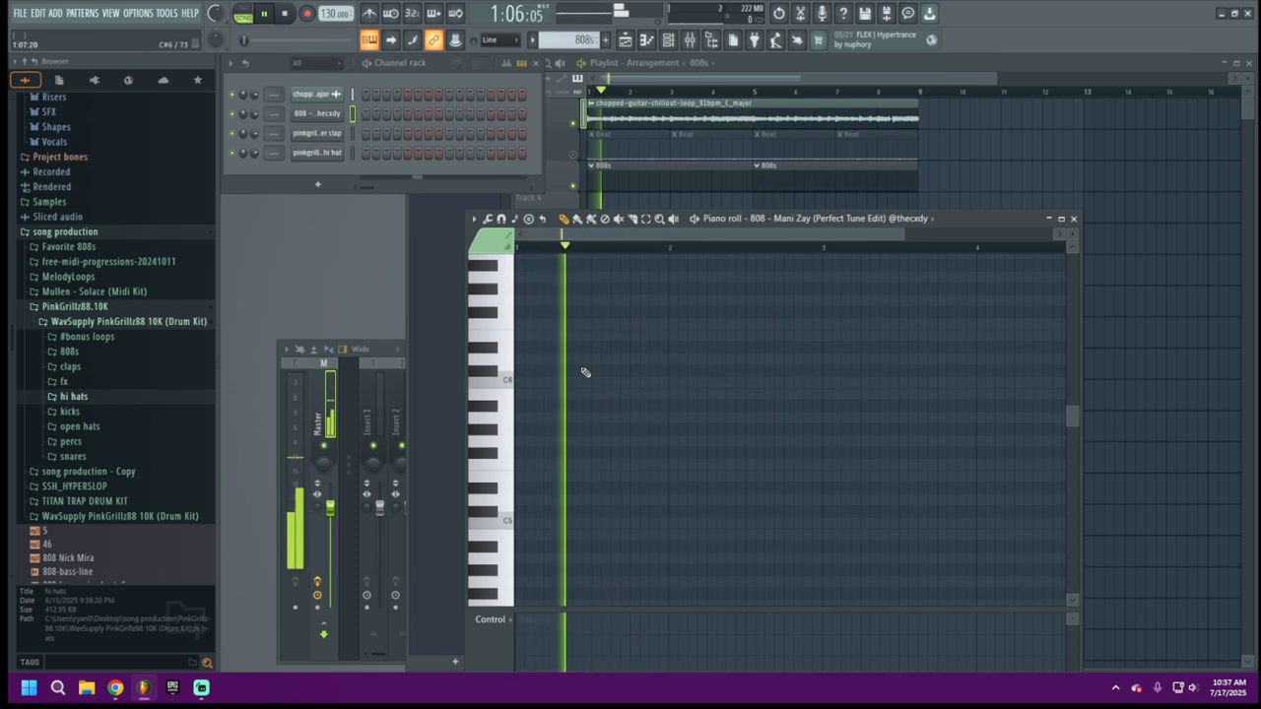
Place an F5 808 note at the start of bar 1, trying its pitch repeatedly against the guitar loop.
key("space")
mouse_move(520, 395)
left_mouse_down()
mouse_move(512, 386)
mouse_move(540, 373)
mouse_move(531, 324)
mouse_move(514, 429)
mouse_move(538, 431)
mouse_move(535, 467)
left_mouse_up()
key("space")
key("space")
key("space")
key("space")
key("space")
key("space")
key("space")
key("space")
key("space")
key("space")
key("space")
key("space")
key("space")
key("space")
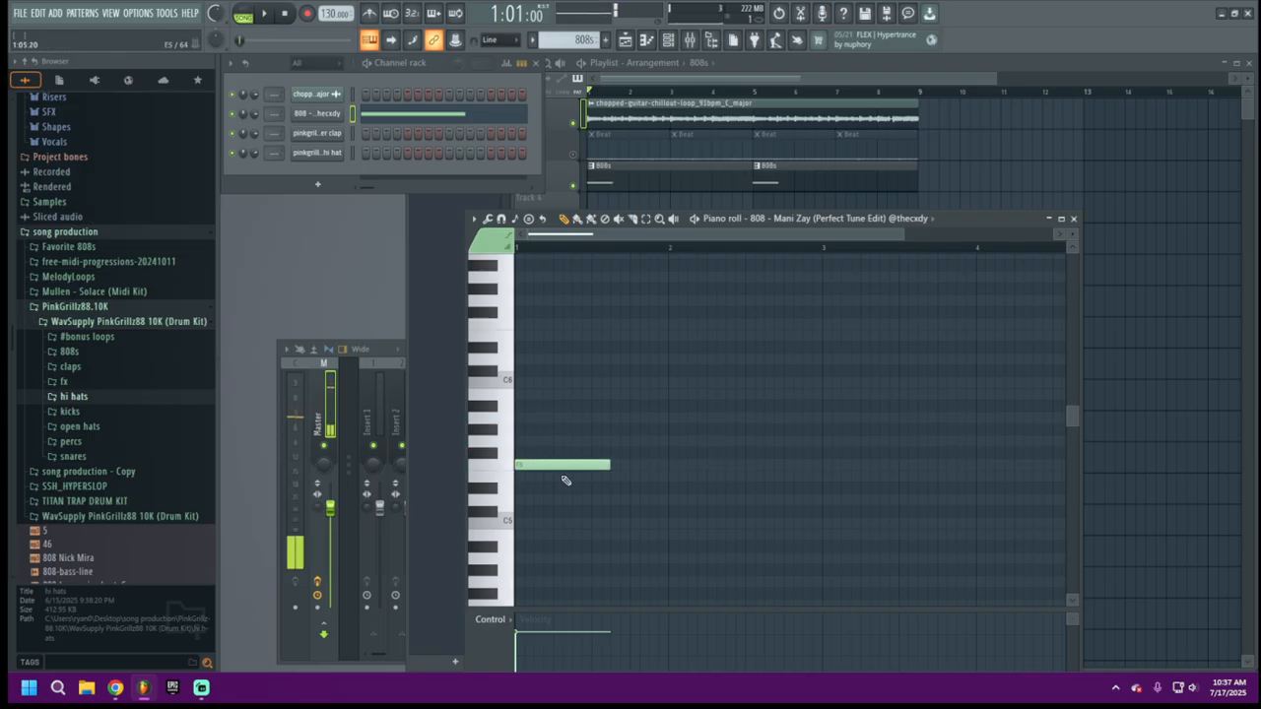
key("space")
key("space")
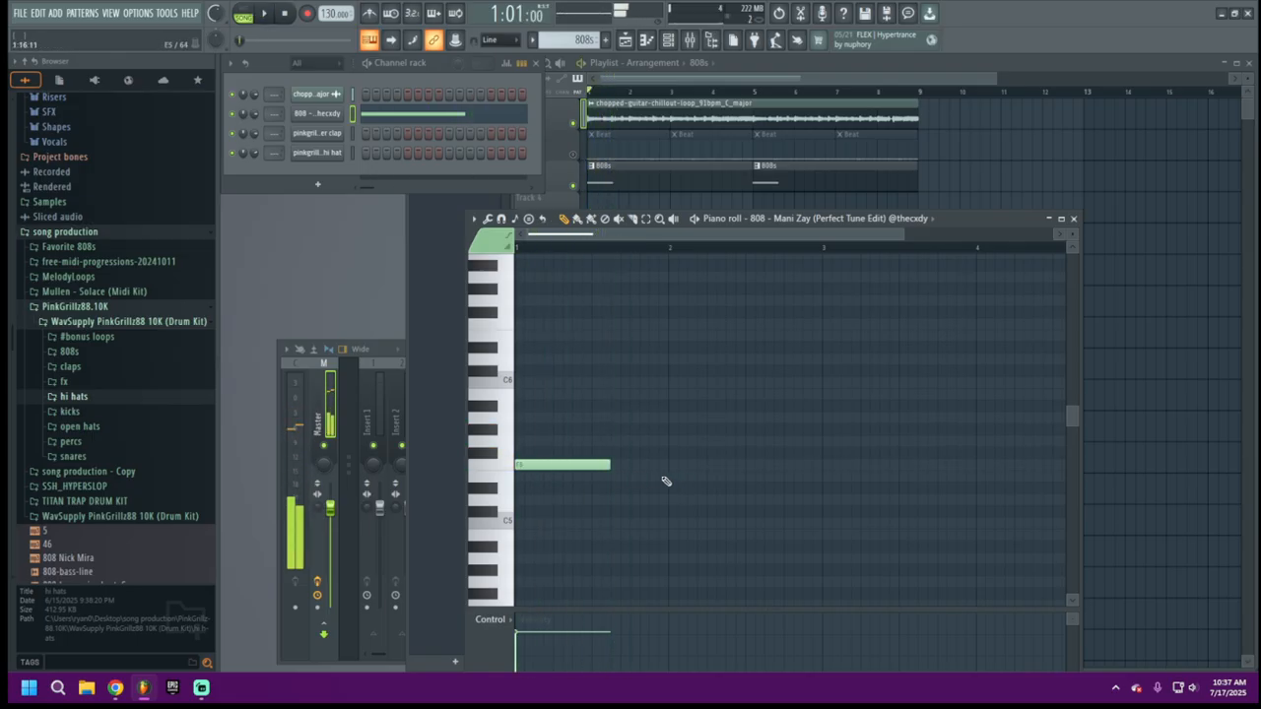
Add a second F5 note directly after the first, and repeat the two-note F5 pair at the start of bar 2.
left_click_drag(573, 466, 630, 467)
key("space")
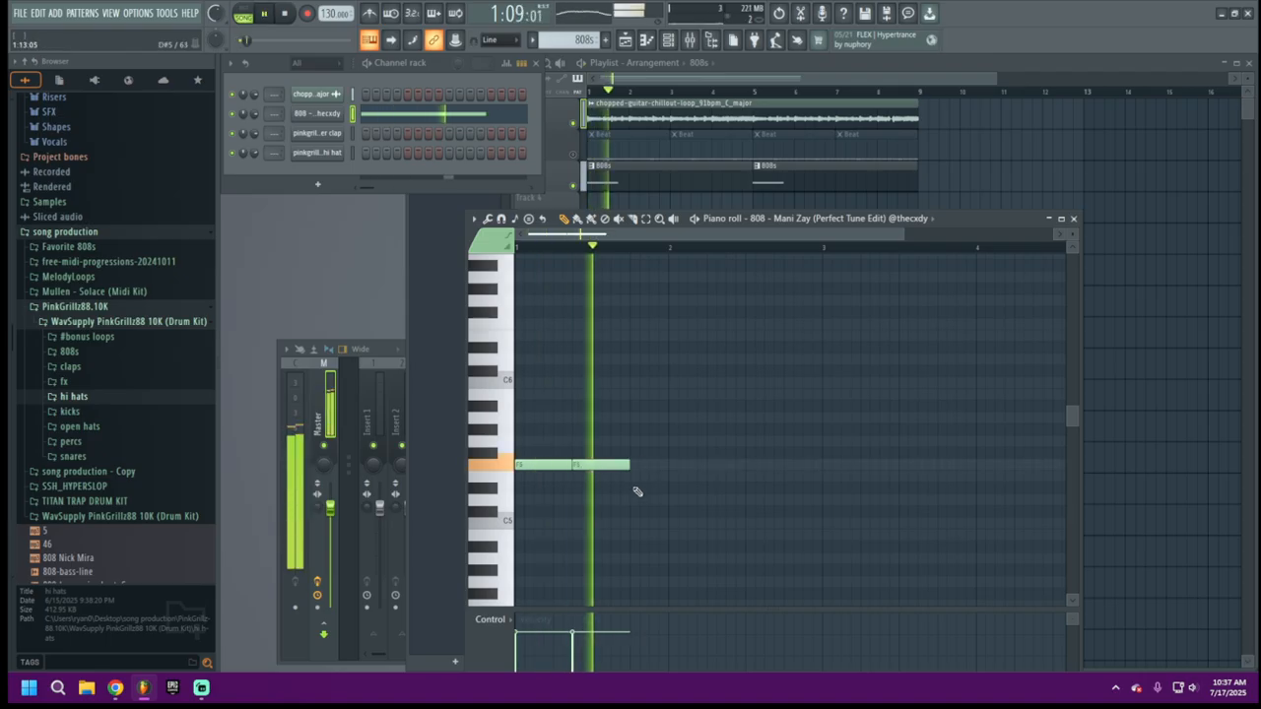
left_click(684, 501)
key("space")
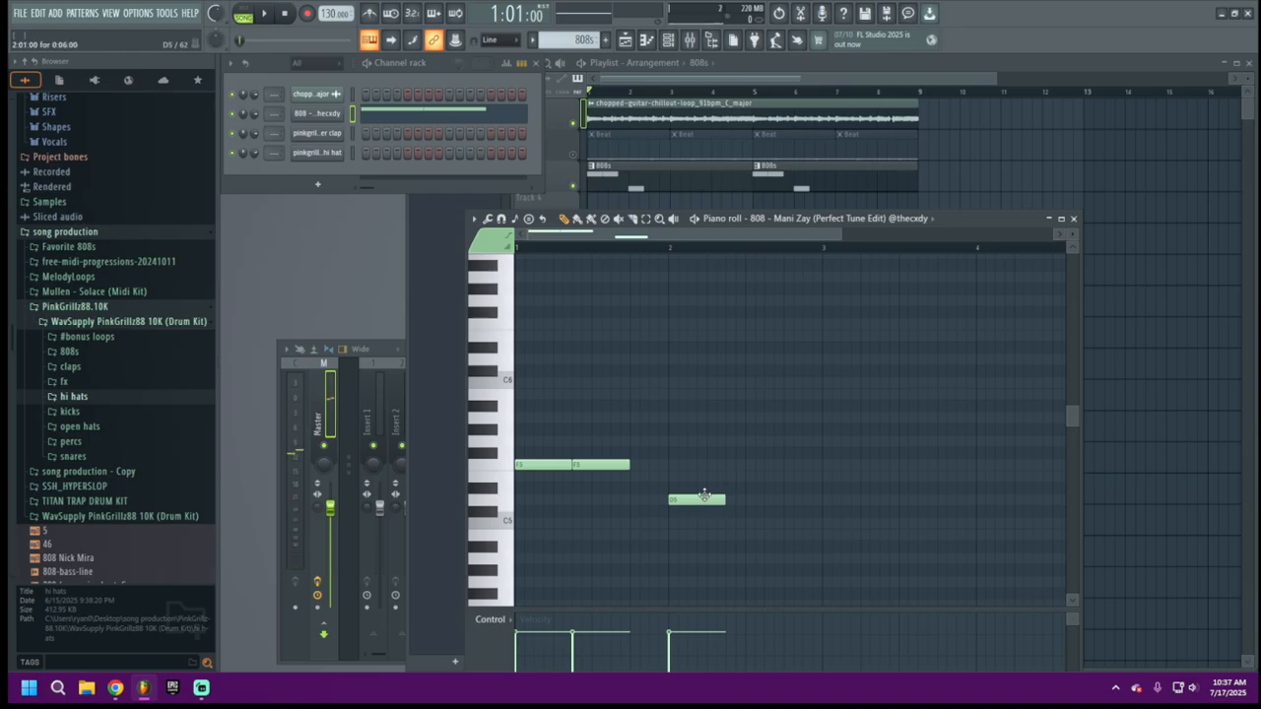
left_click_drag(698, 499, 698, 465)
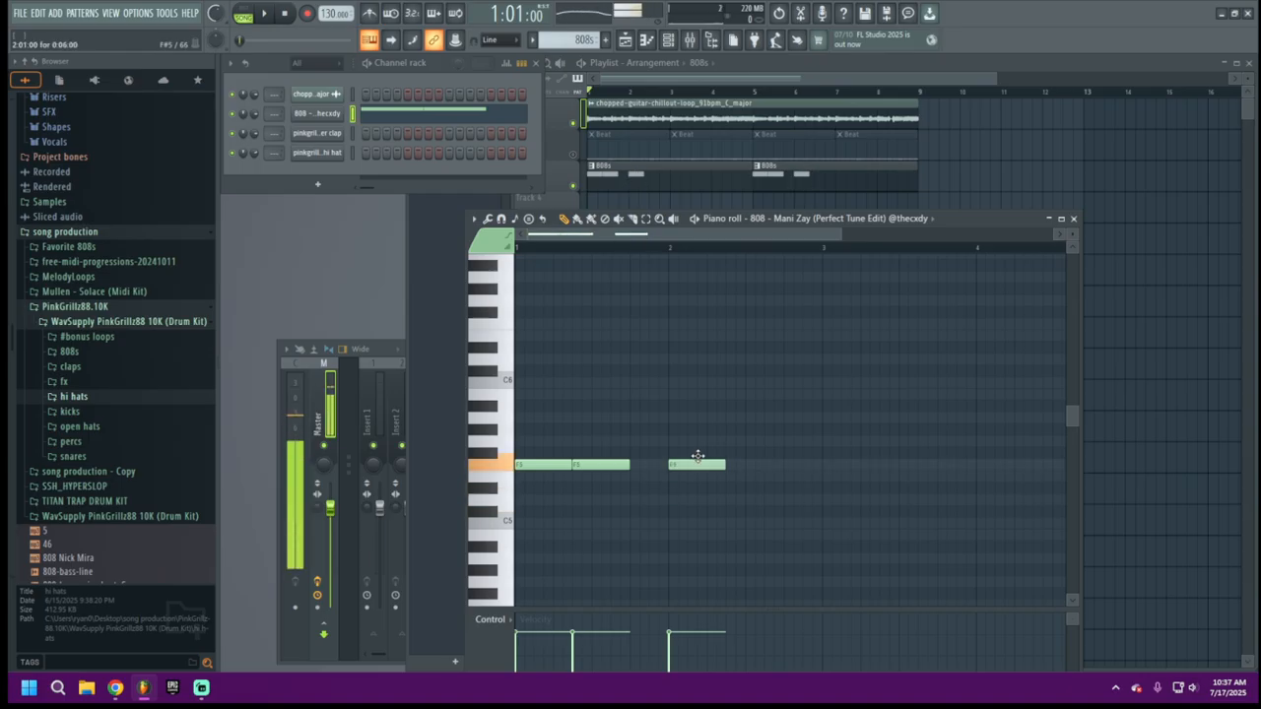
left_click(748, 471)
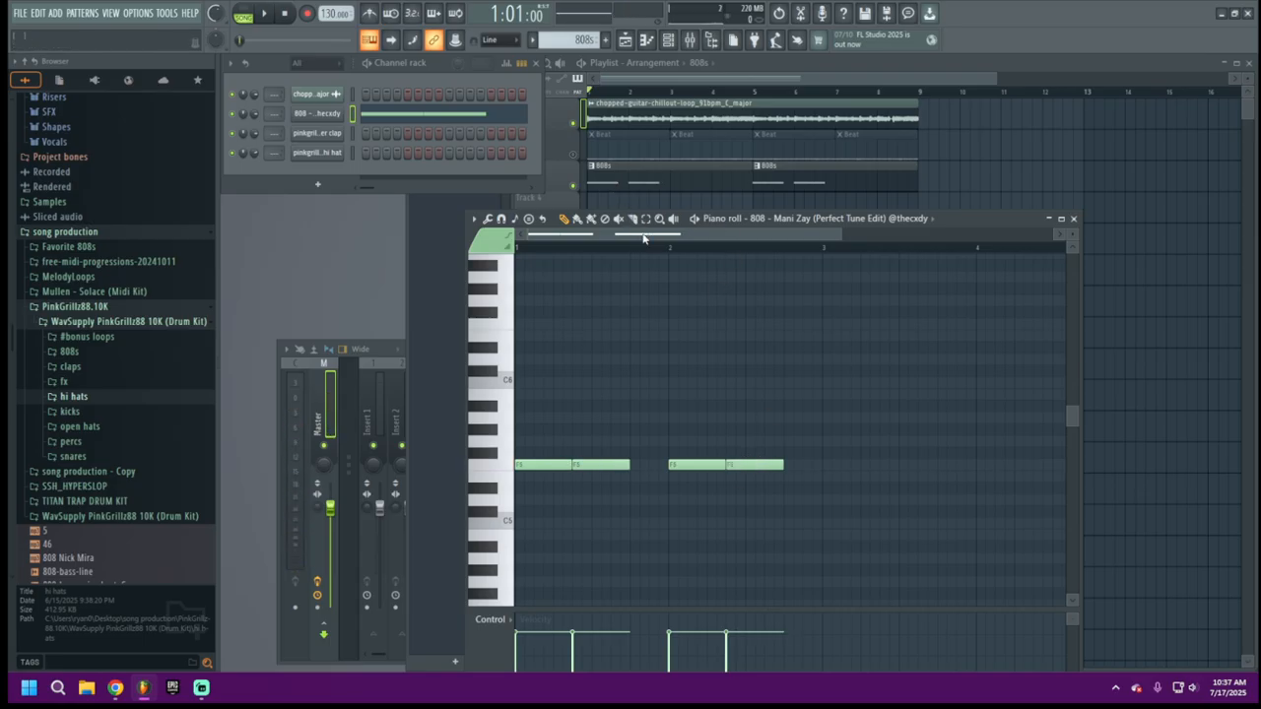
Duplicate the four F5 notes into bars 3 and 4 and lower the copies to D5.
left_click_drag(818, 530, 489, 392)
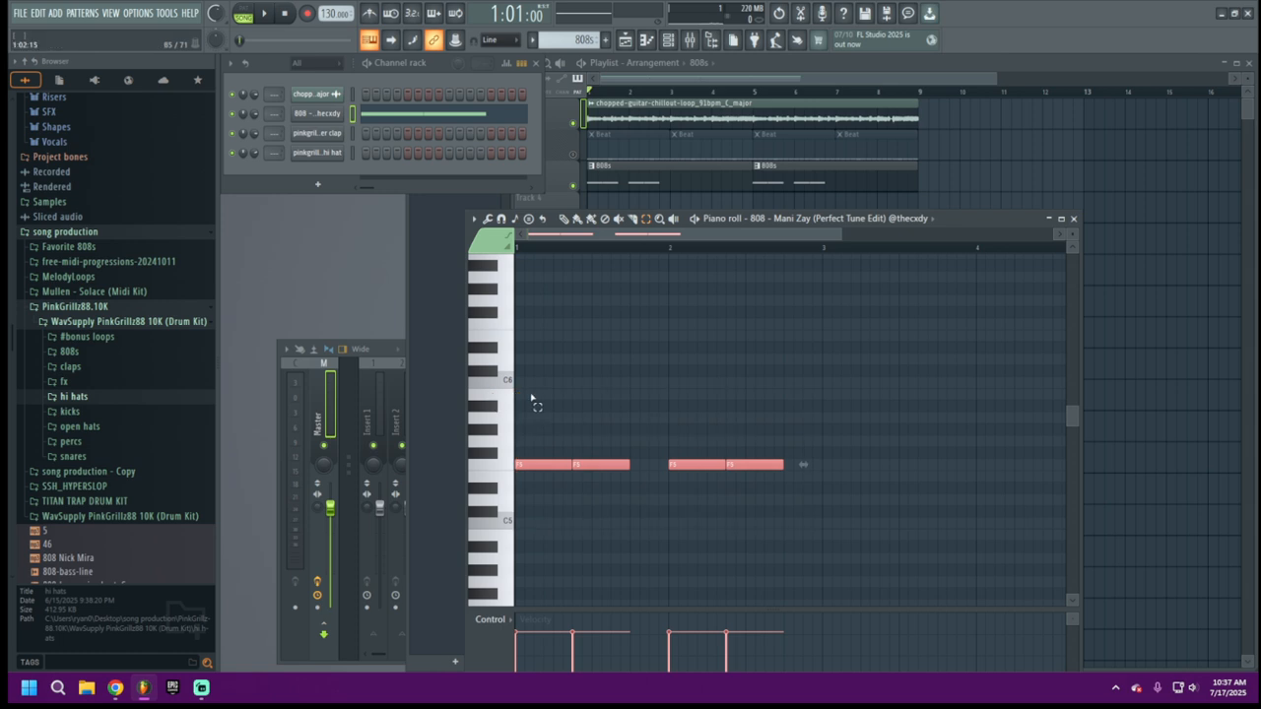
key("ctrl+v")
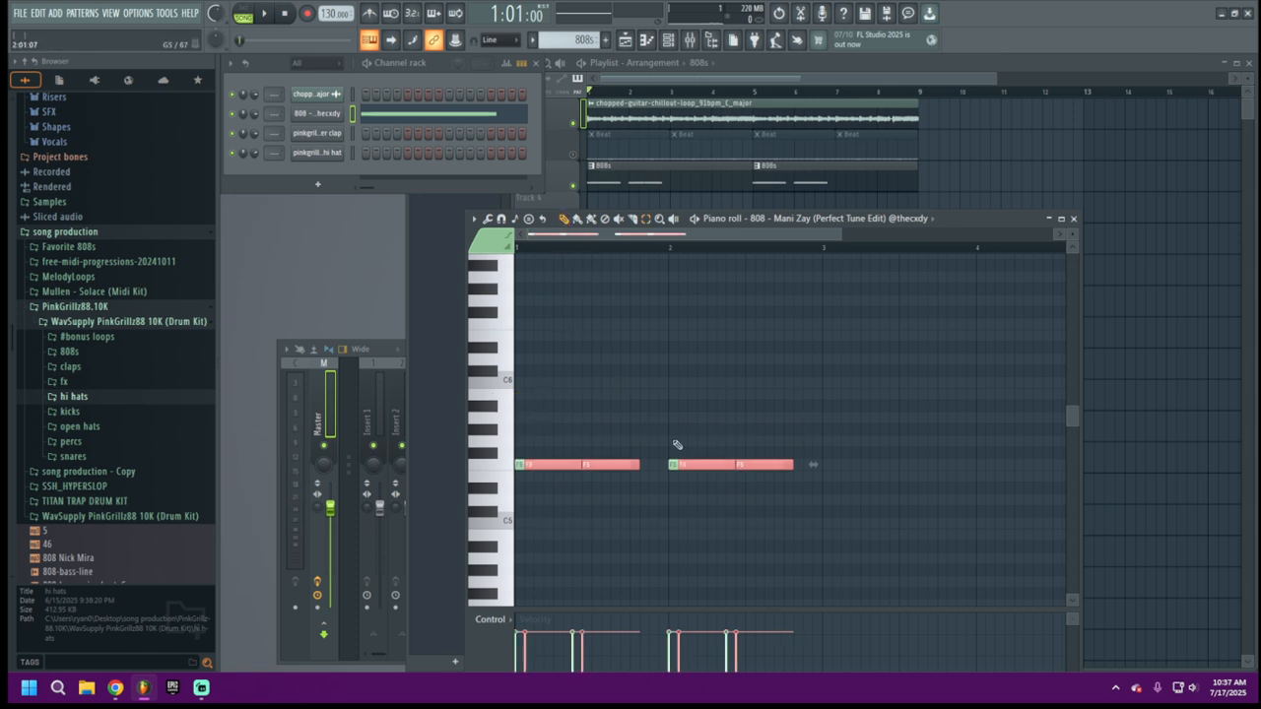
left_click_drag(545, 465, 846, 506)
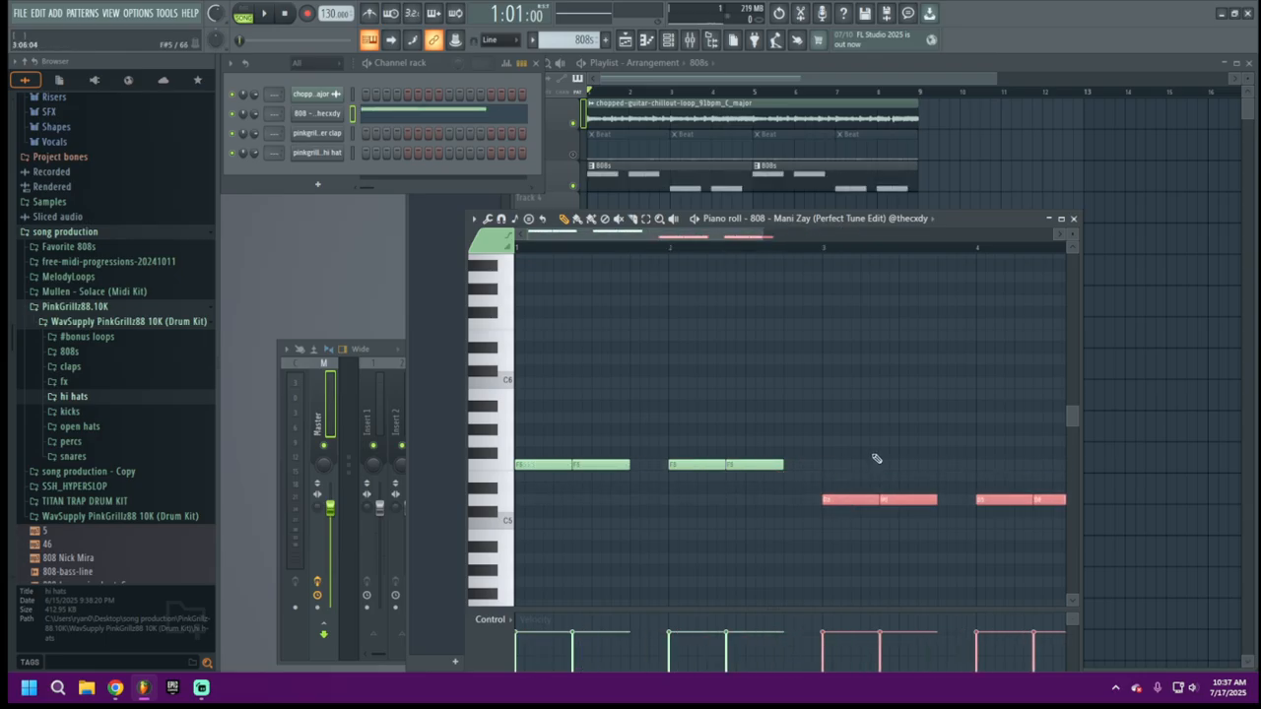
left_click(874, 398)
right_click(880, 398)
mouse_move(761, 233)
left_mouse_down()
mouse_move(783, 235)
mouse_move(769, 234)
left_mouse_up()
Play the song to hear the four-bar 808 line against the guitar loop.
left_click(254, 119)
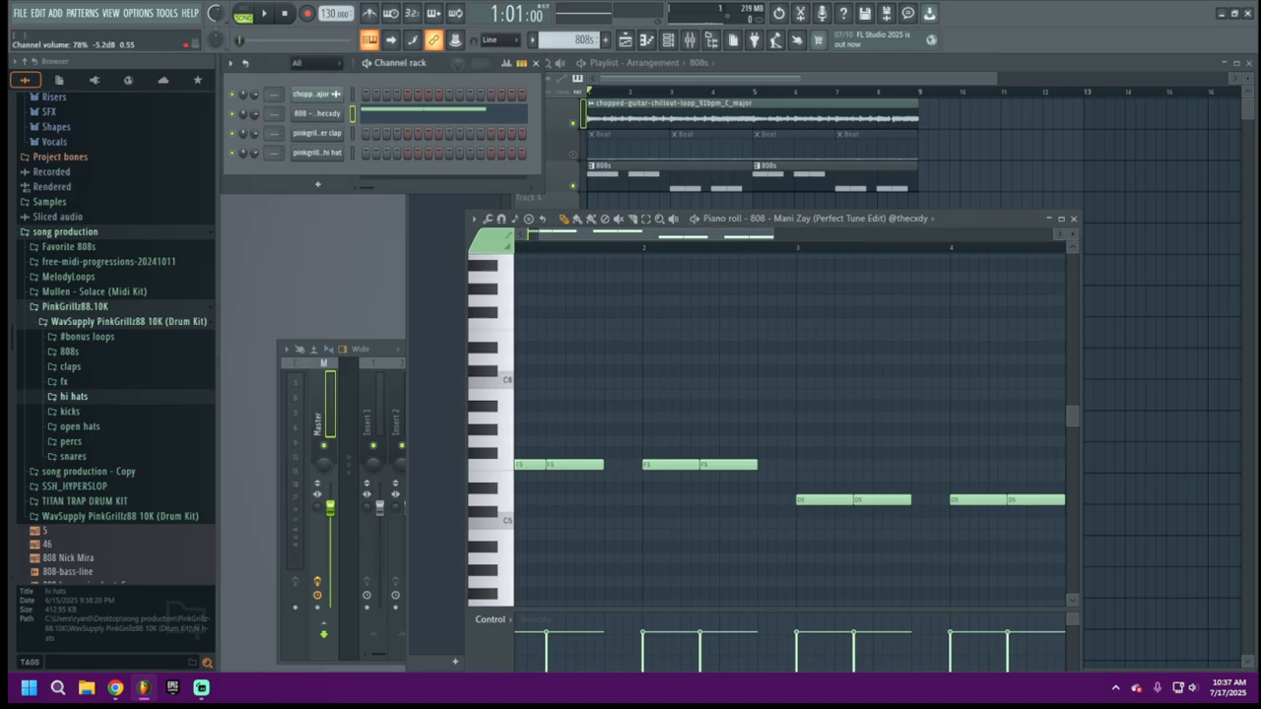
left_click(273, 15)
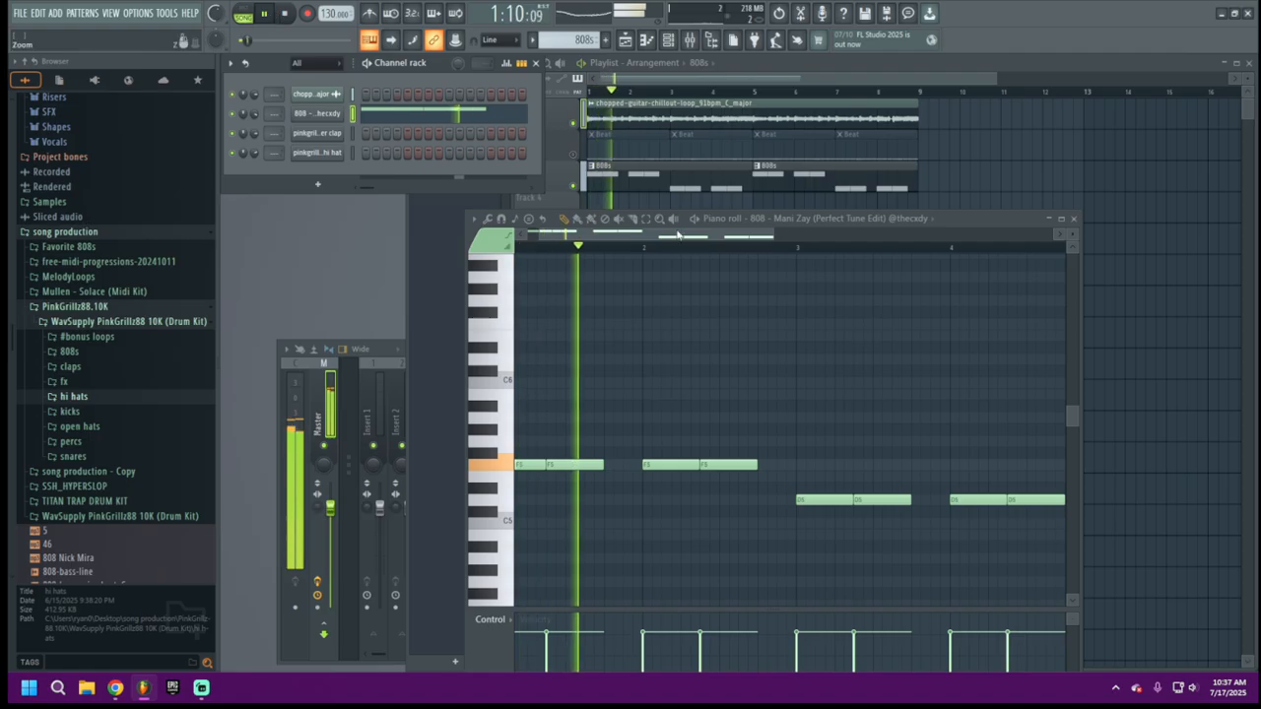
left_click_drag(740, 246, 641, 284)
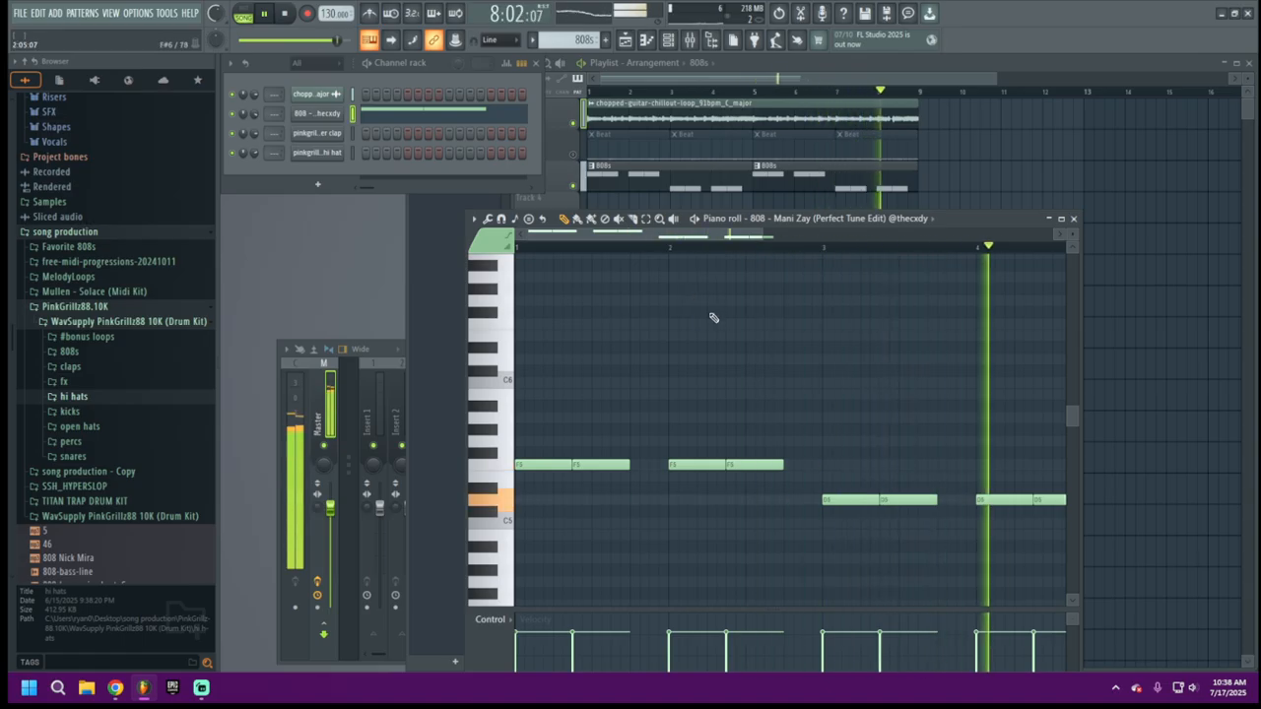
left_click(731, 374)
right_click(731, 373)
key("space")
Try raising the first two 808 notes to G5 and F#5, play them, and return both to F5.
left_click_drag(552, 459, 594, 454)
key("space")
key("space")
key("space")
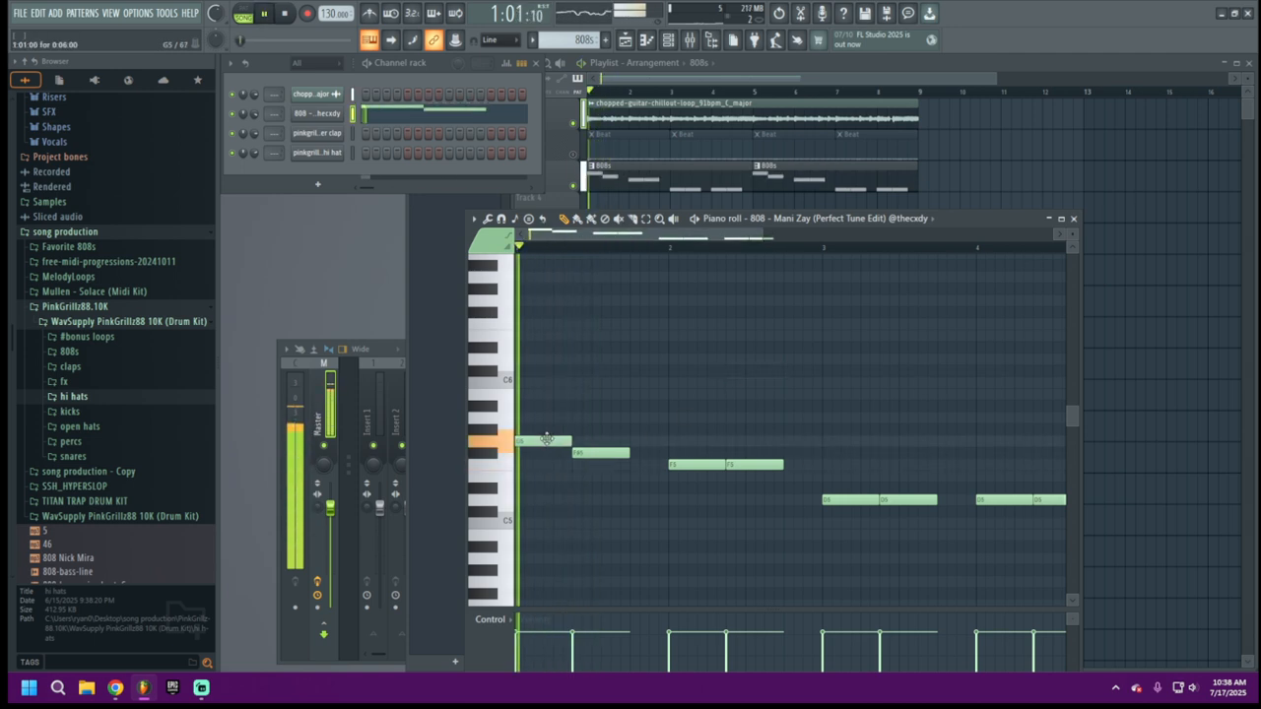
key("space")
left_click_drag(547, 457, 597, 465)
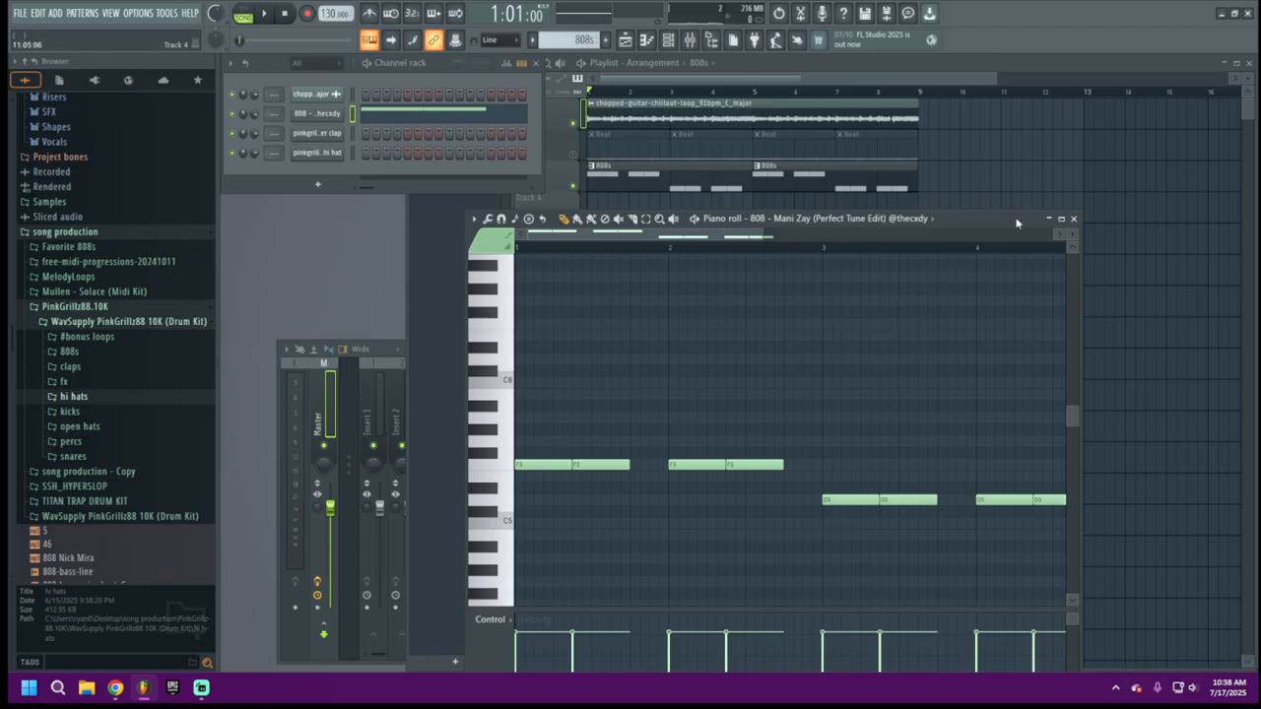
Unmute the Beat track, delete the Beat and 808s clips from bars 1 to 4, and play the guitar-only intro.
left_click(1074, 219)
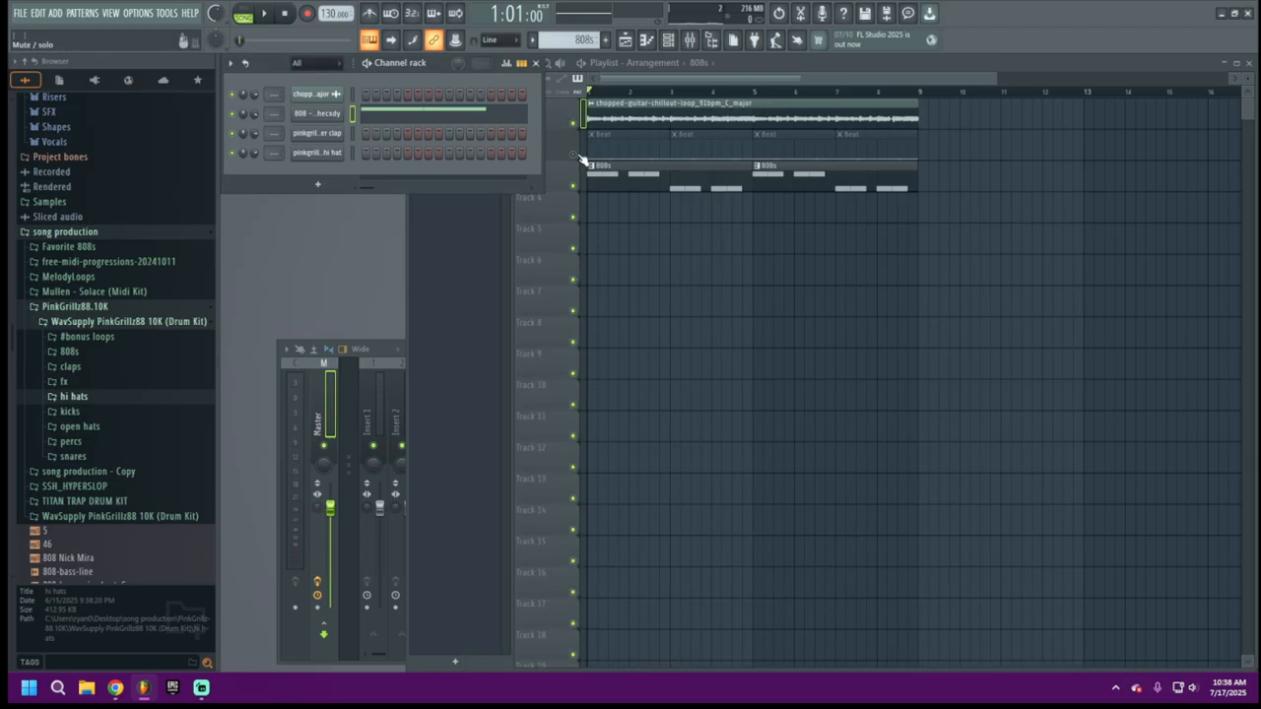
right_click(662, 176)
right_click(639, 151)
right_click(703, 153)
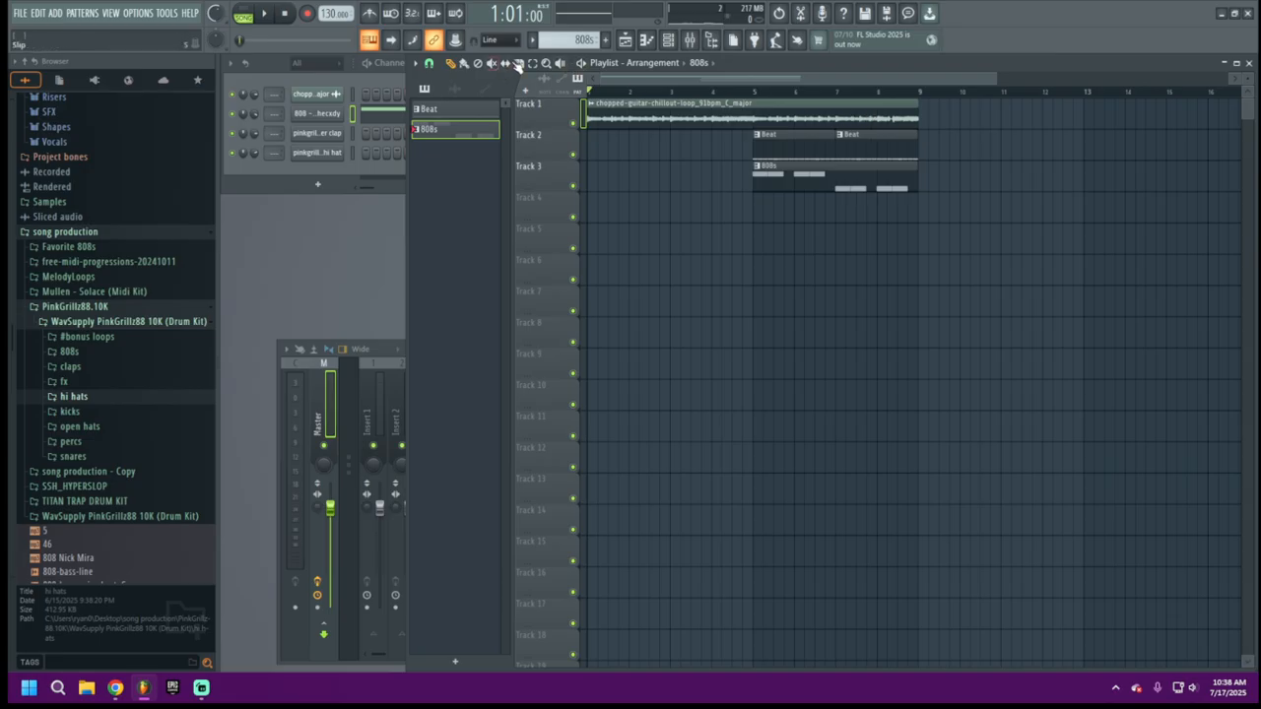
key("space")
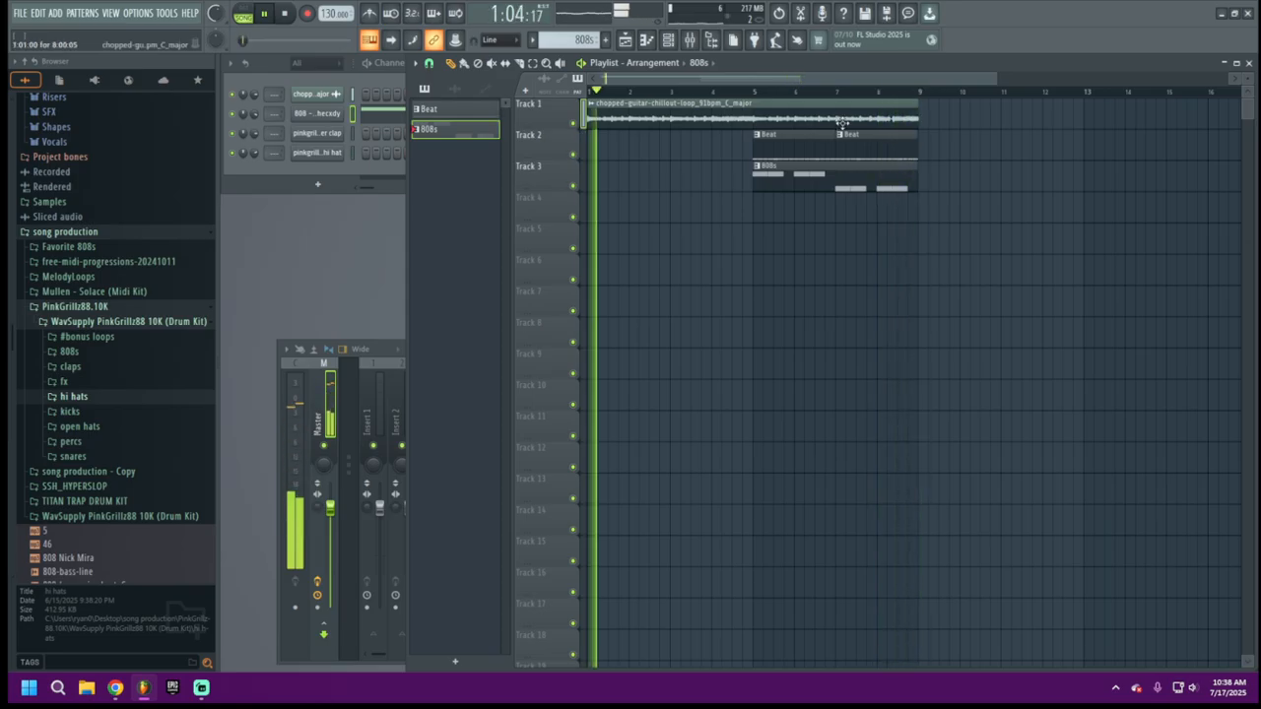
key("space")
Add a second guitar loop clip at bar 9 on Track 1 and continue the Beat clips on Track 2 from bar 9.
left_click(800, 116)
left_click(929, 112)
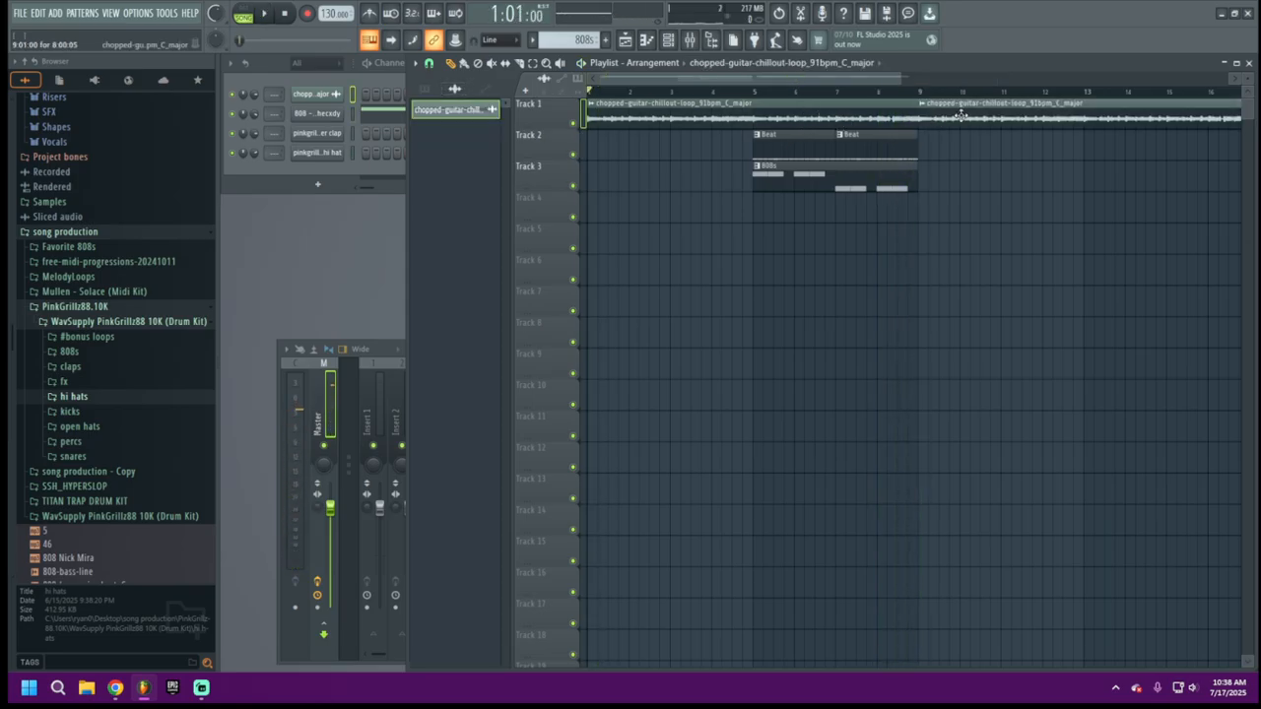
left_click(882, 145)
left_click(927, 151)
left_click(1010, 153)
left_click(1105, 153)
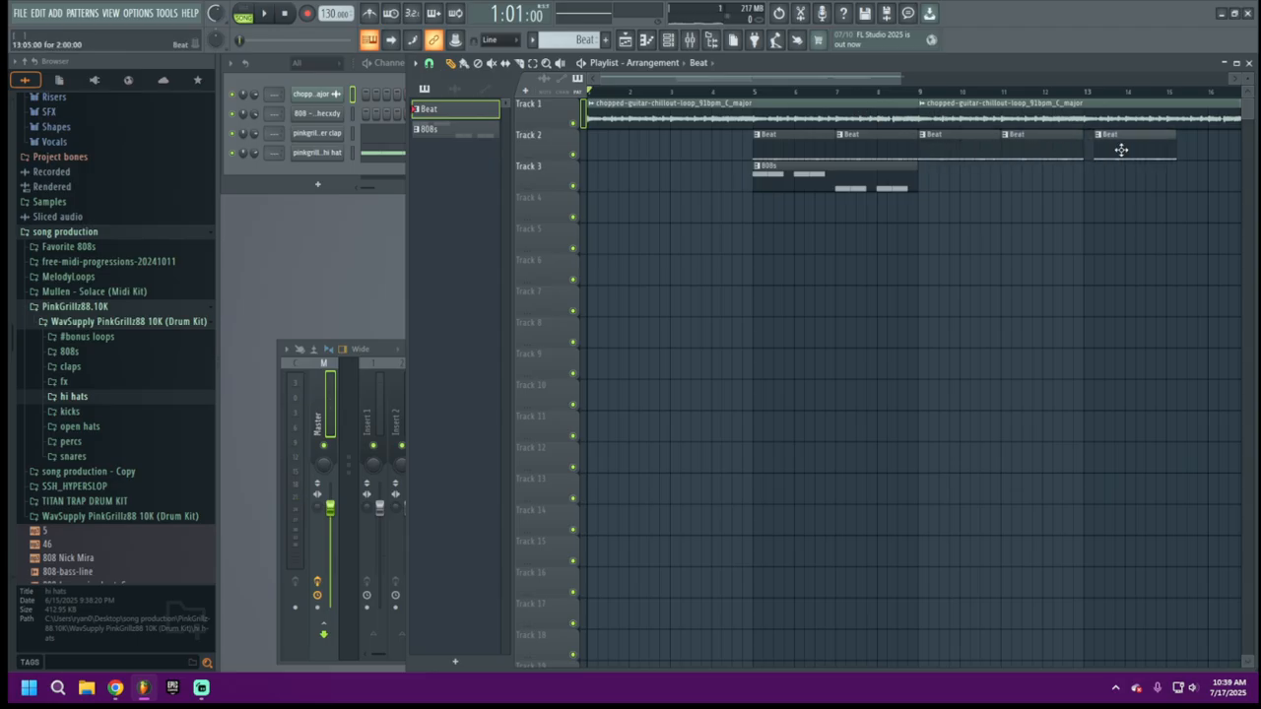
Add 808s clips at bars 9 and 13 on Track 3 and play the extended arrangement.
left_click(927, 170)
left_click(978, 178)
left_click(1104, 171)
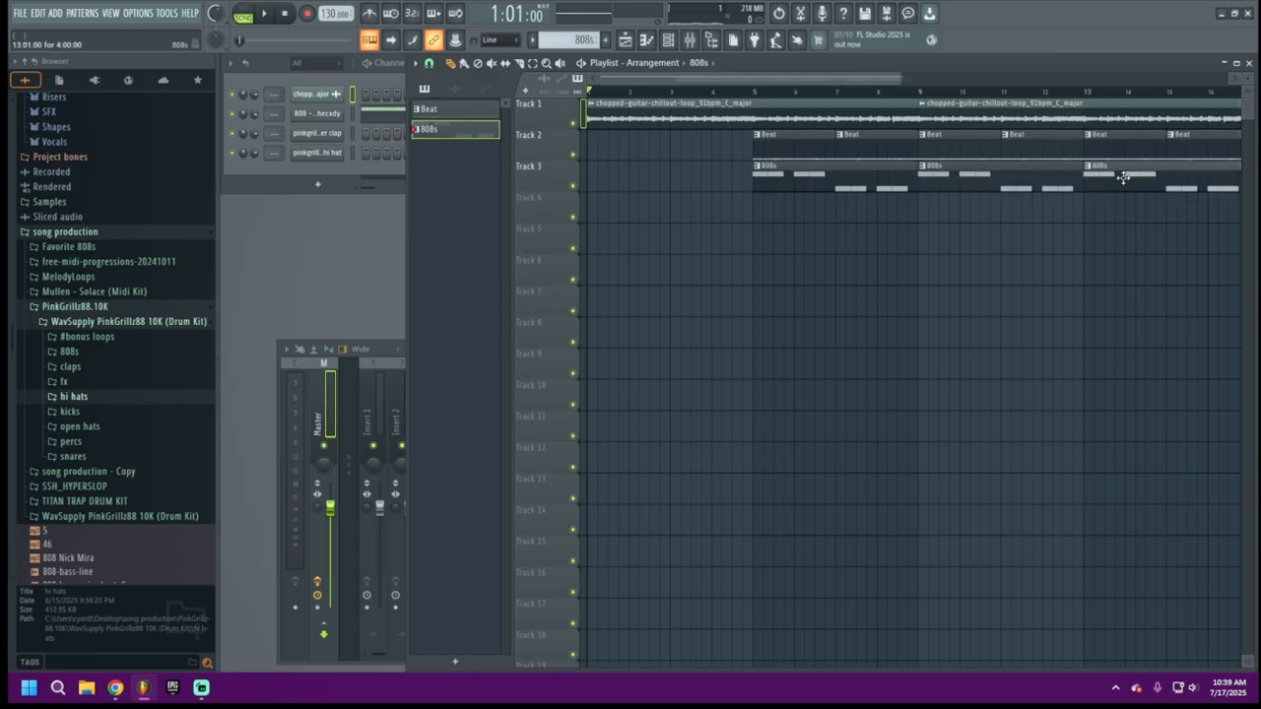
left_click_drag(896, 81, 963, 91)
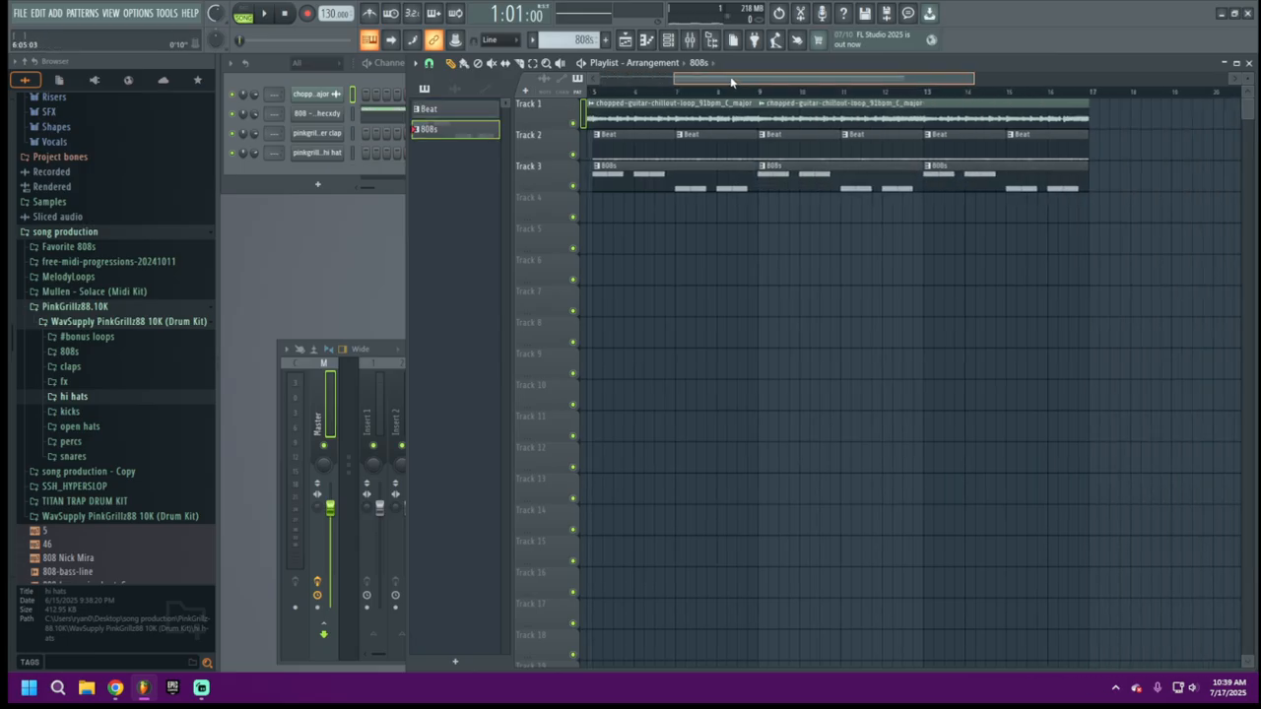
left_click_drag(733, 80, 658, 85)
key("space")
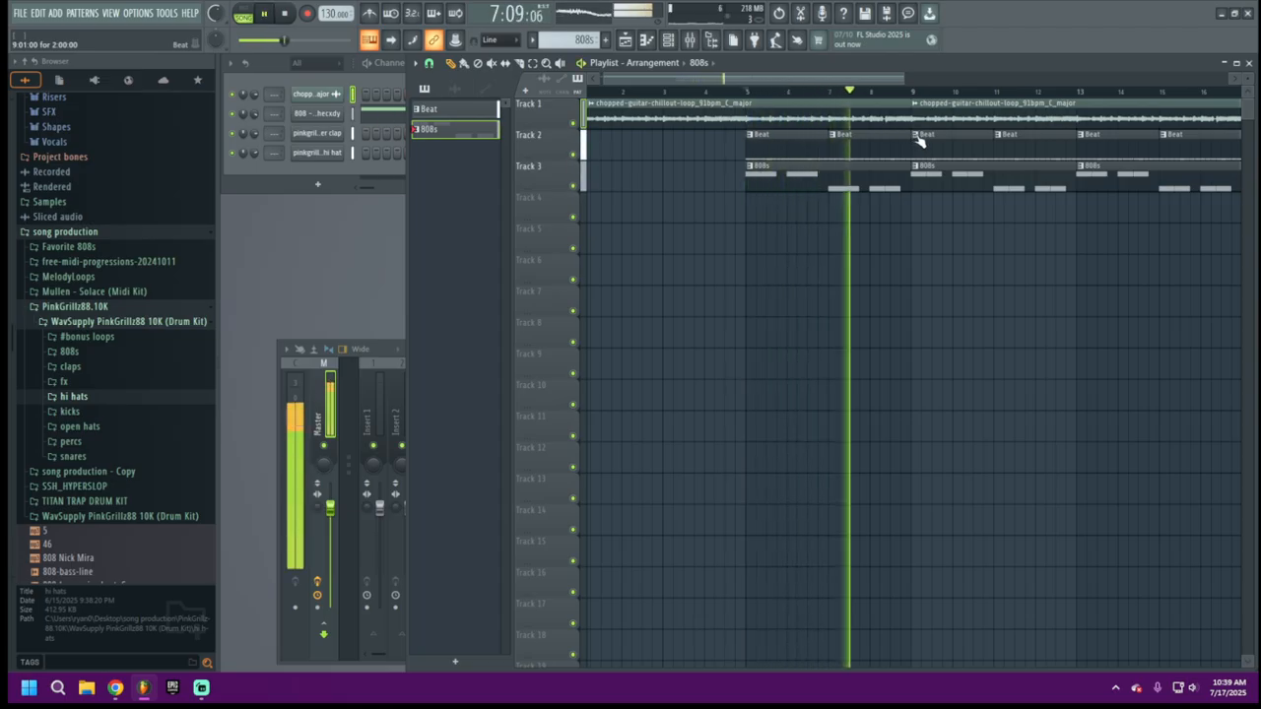
Listen to the rest of the arrangement through bar 12, stop playback, and return to the opening bars.
left_click_drag(884, 80, 962, 86)
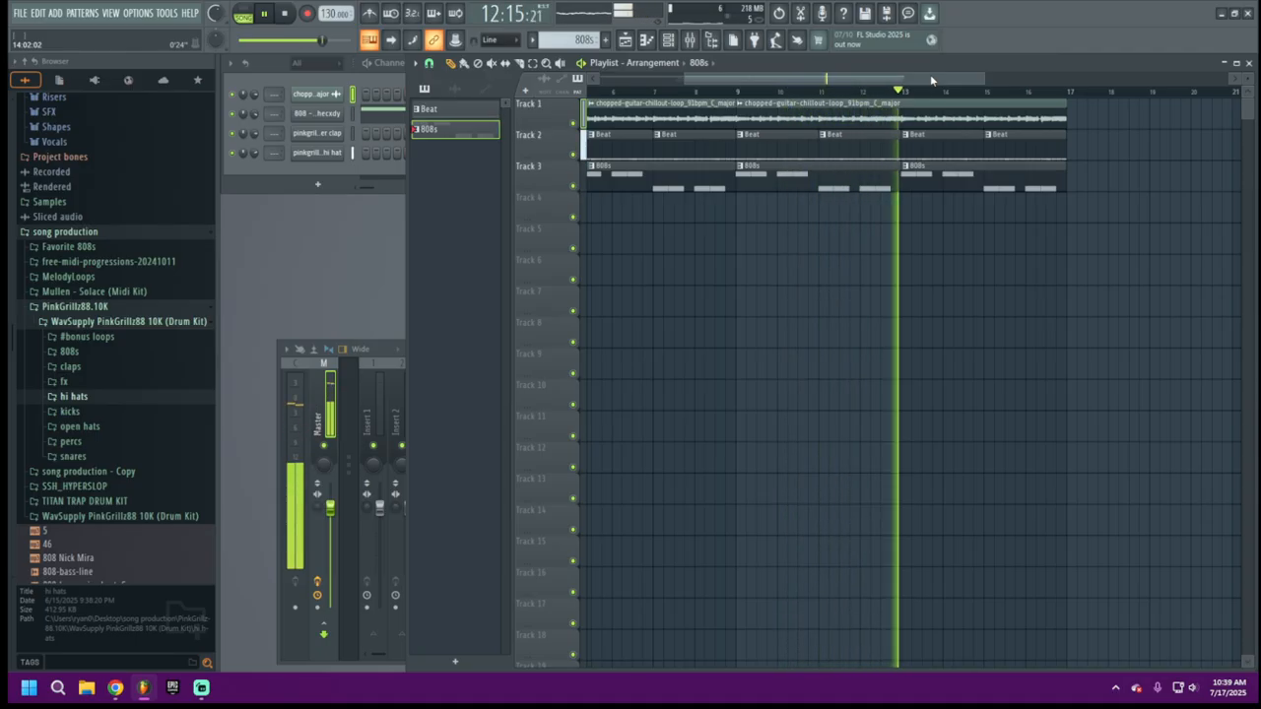
key("space")
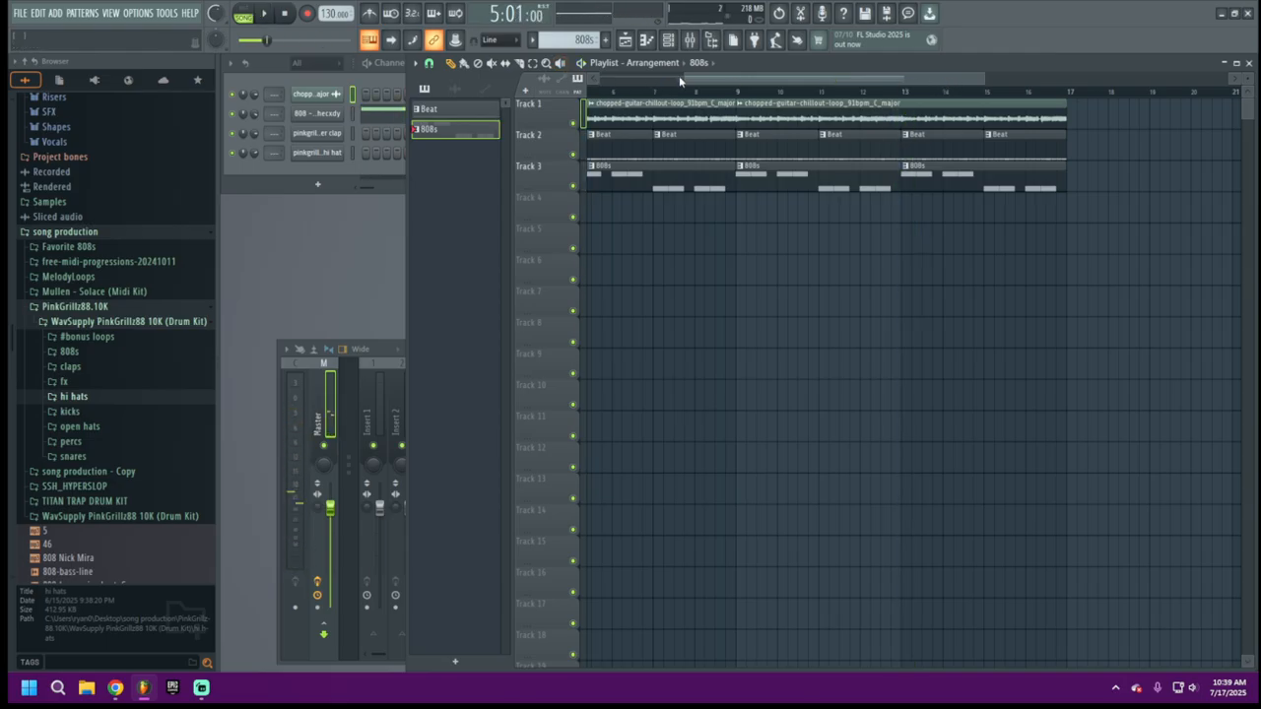
left_click_drag(690, 81, 636, 81)
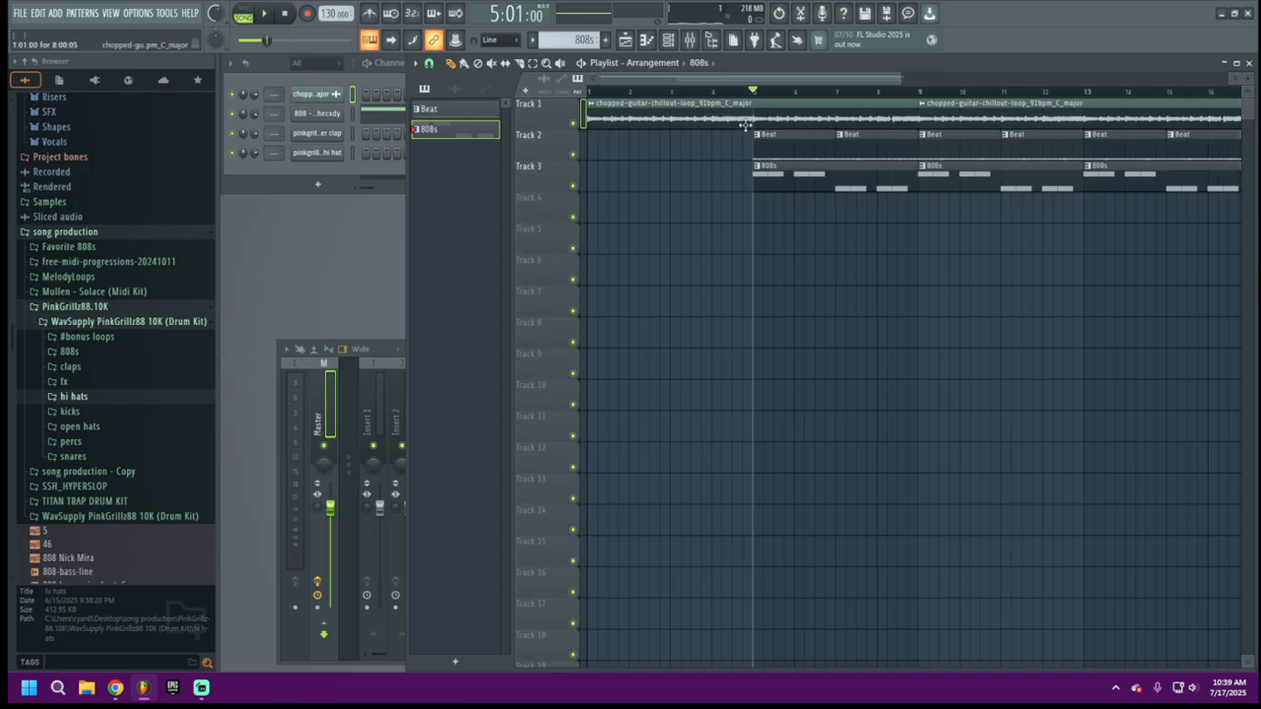
Bring up the MP3 export's save dialog for the project and close it without exporting.
left_click(20, 14)
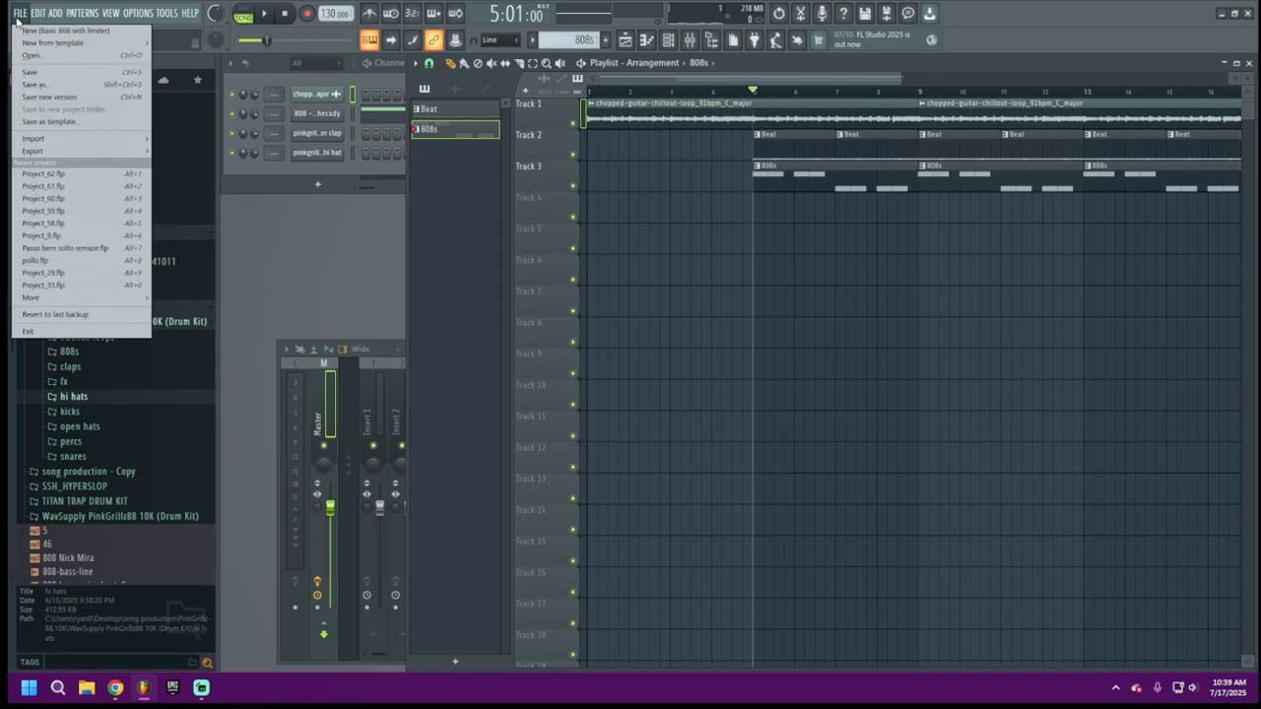
mouse_move(67, 153)
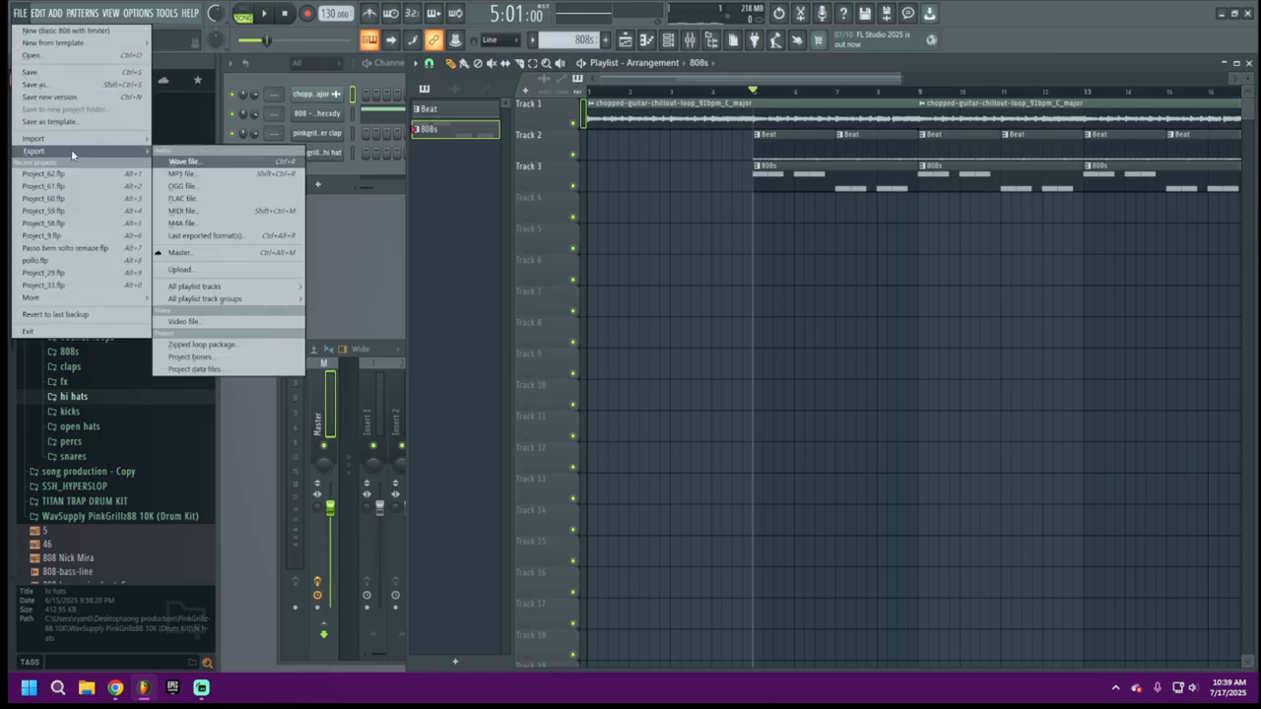
left_click(198, 177)
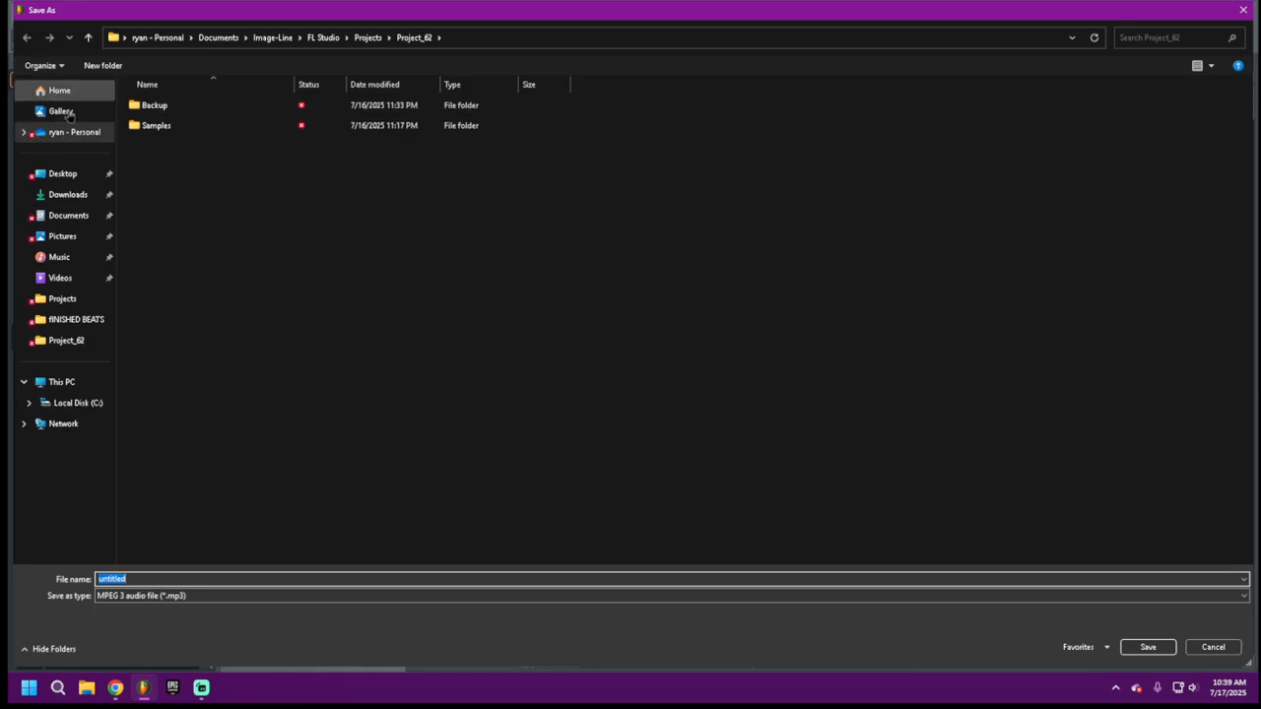
left_click(1242, 10)
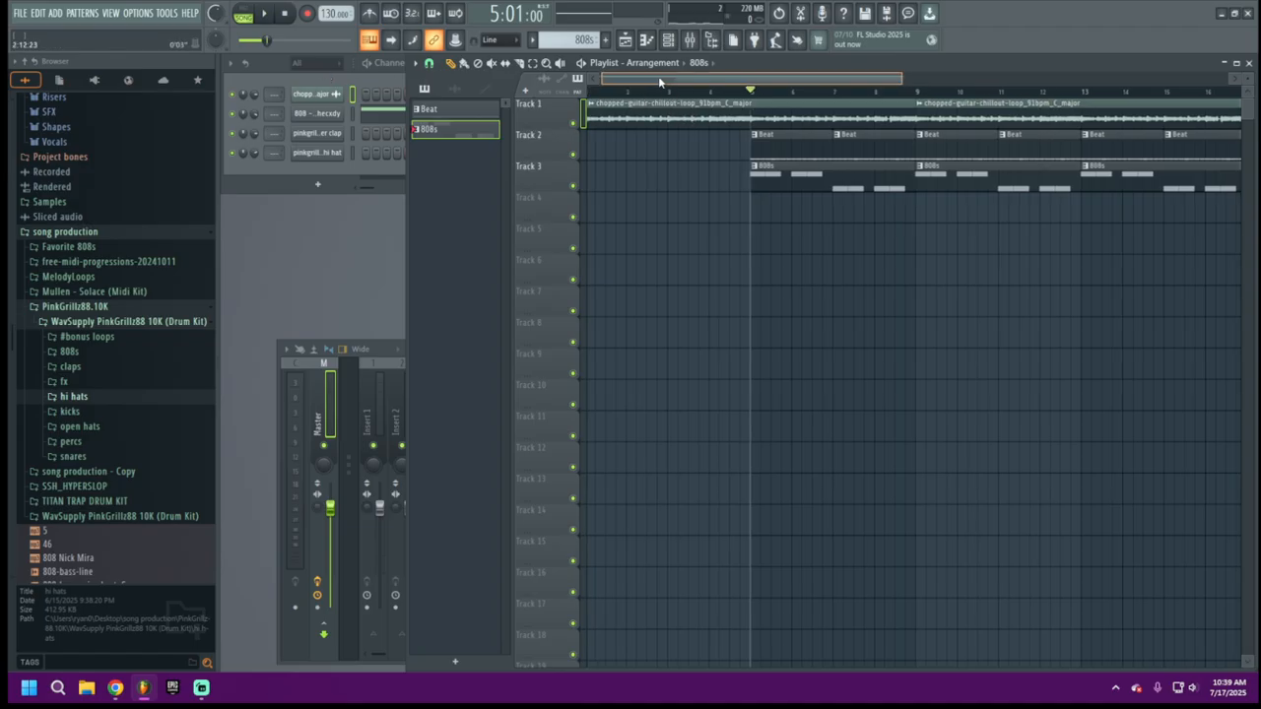
Bring up the project's Save as dialog to view its name and folder options, and close it without saving.
left_click(20, 13)
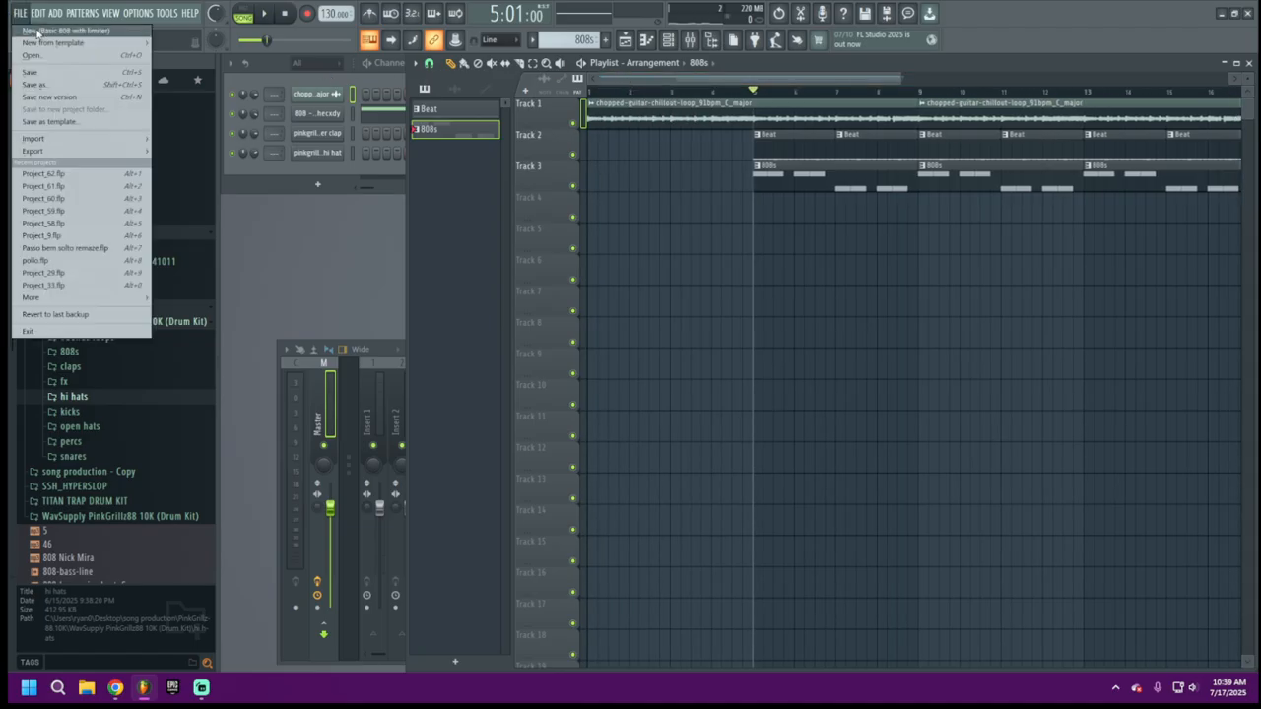
left_click(67, 88)
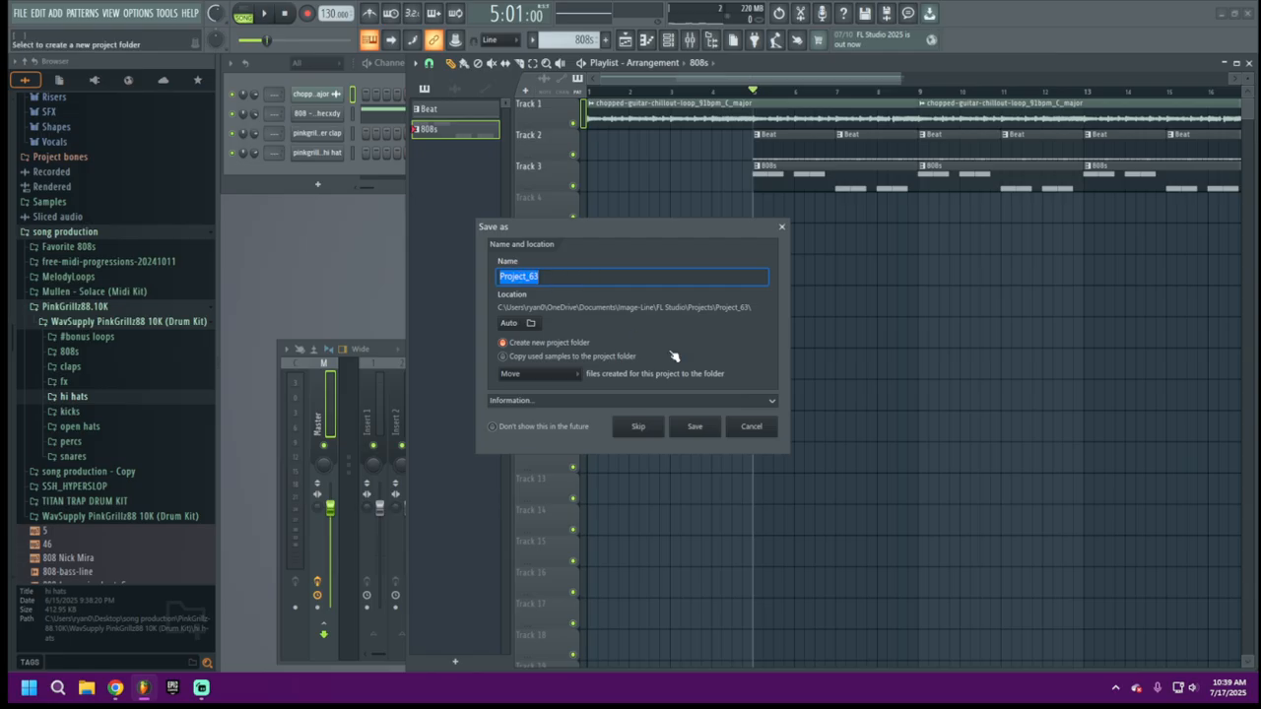
left_click(781, 228)
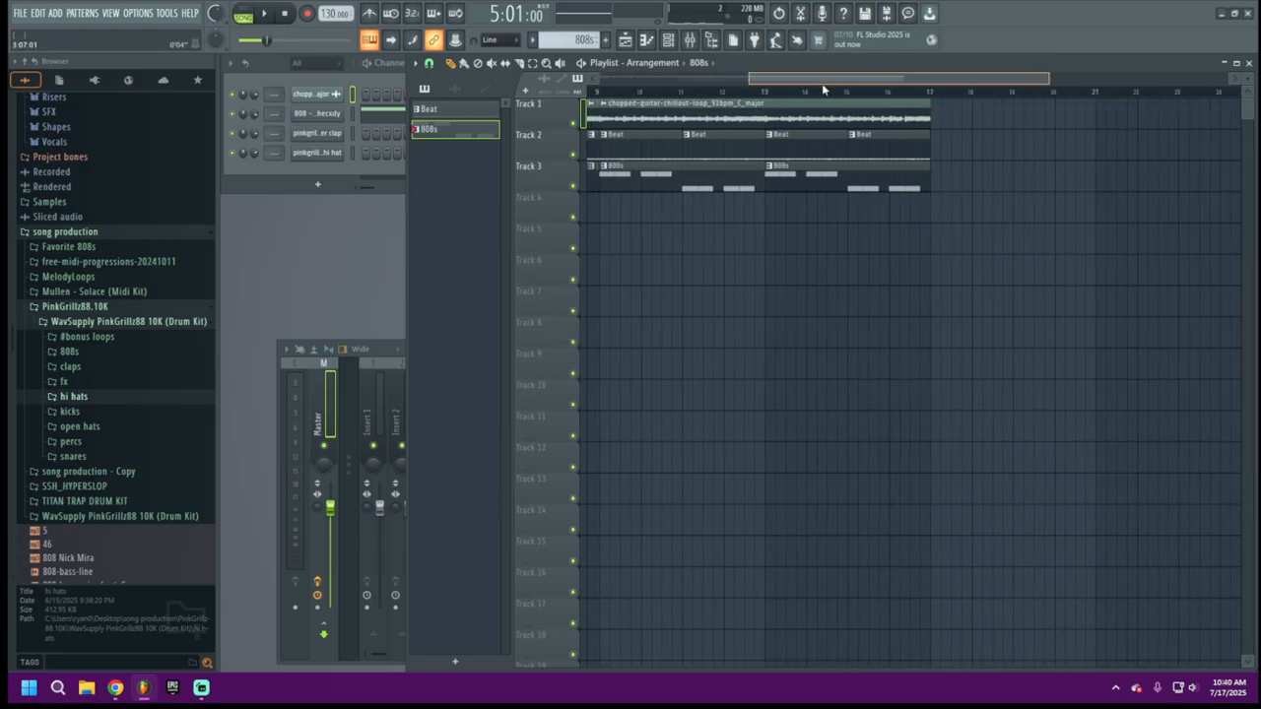